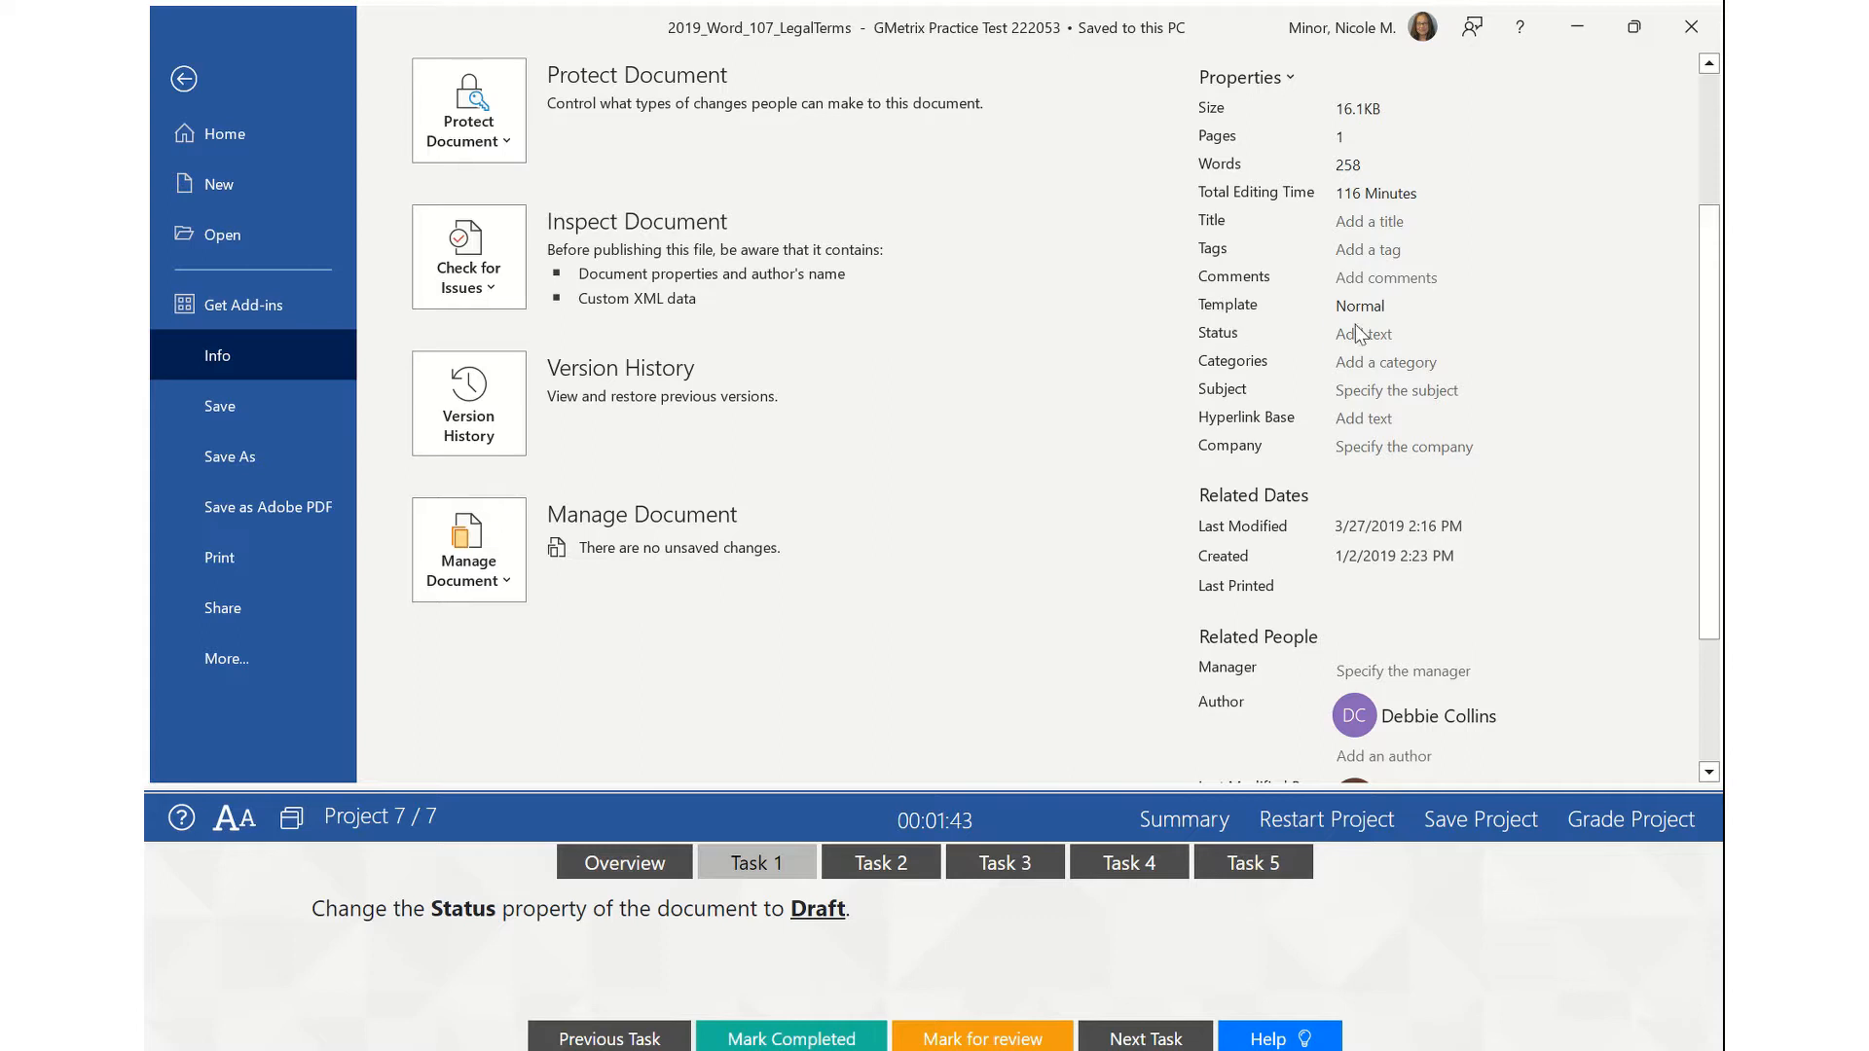
# - Enter Draft in the Status field under Properties on the Info page, fixing a mistyped entry
pyautogui.click(1363, 334)
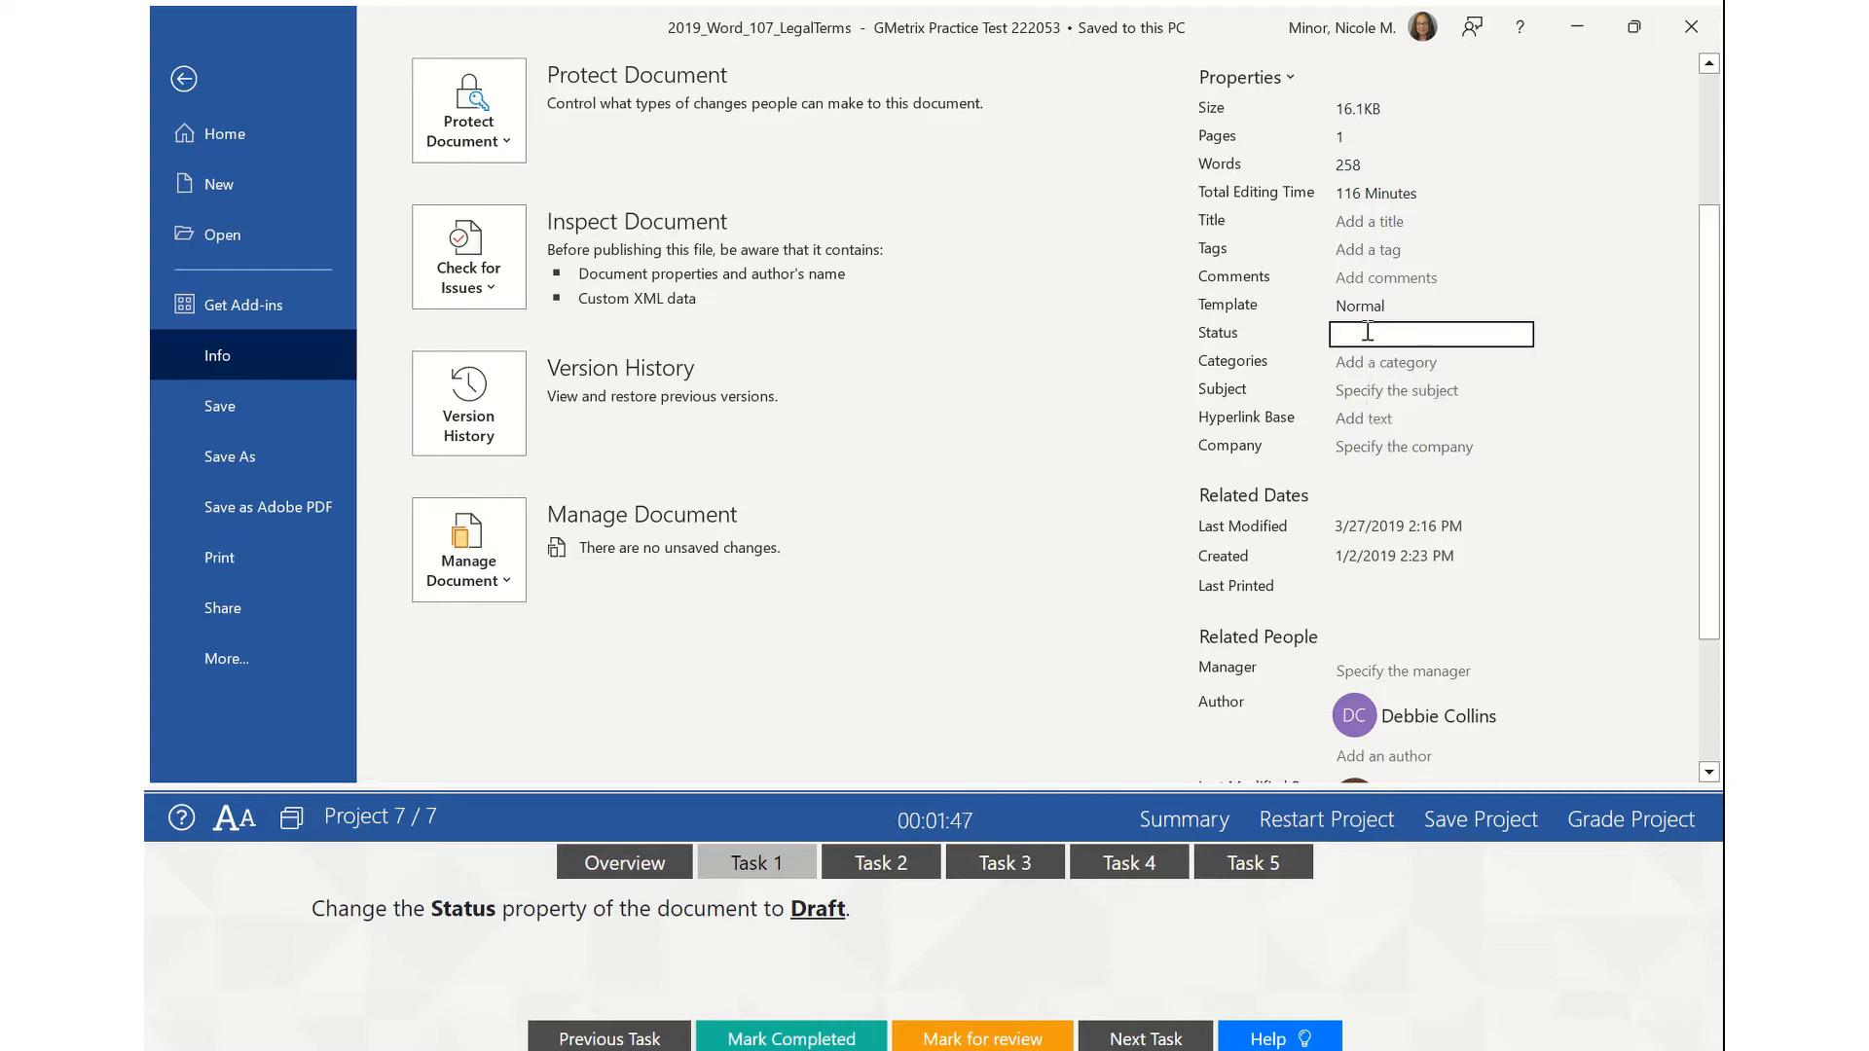
pyautogui.write('Draft')
pyautogui.press('Return')
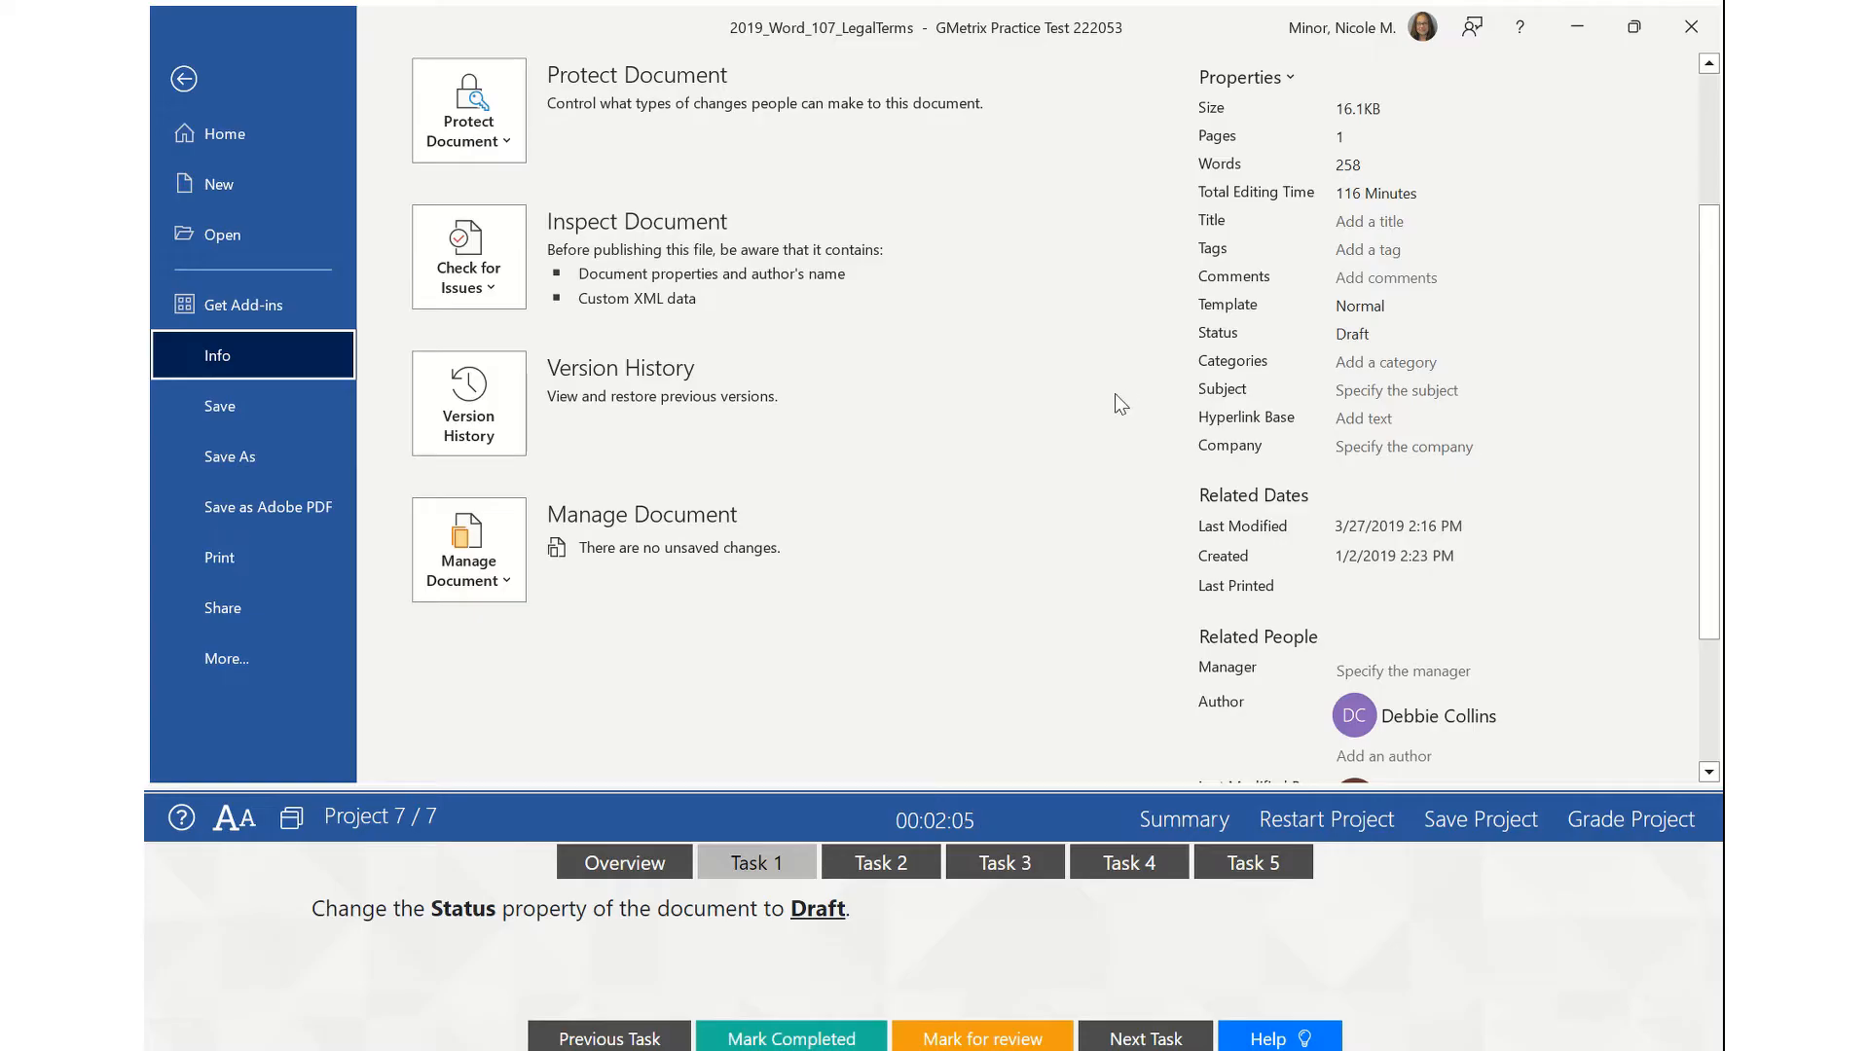
pyautogui.click(1358, 333)
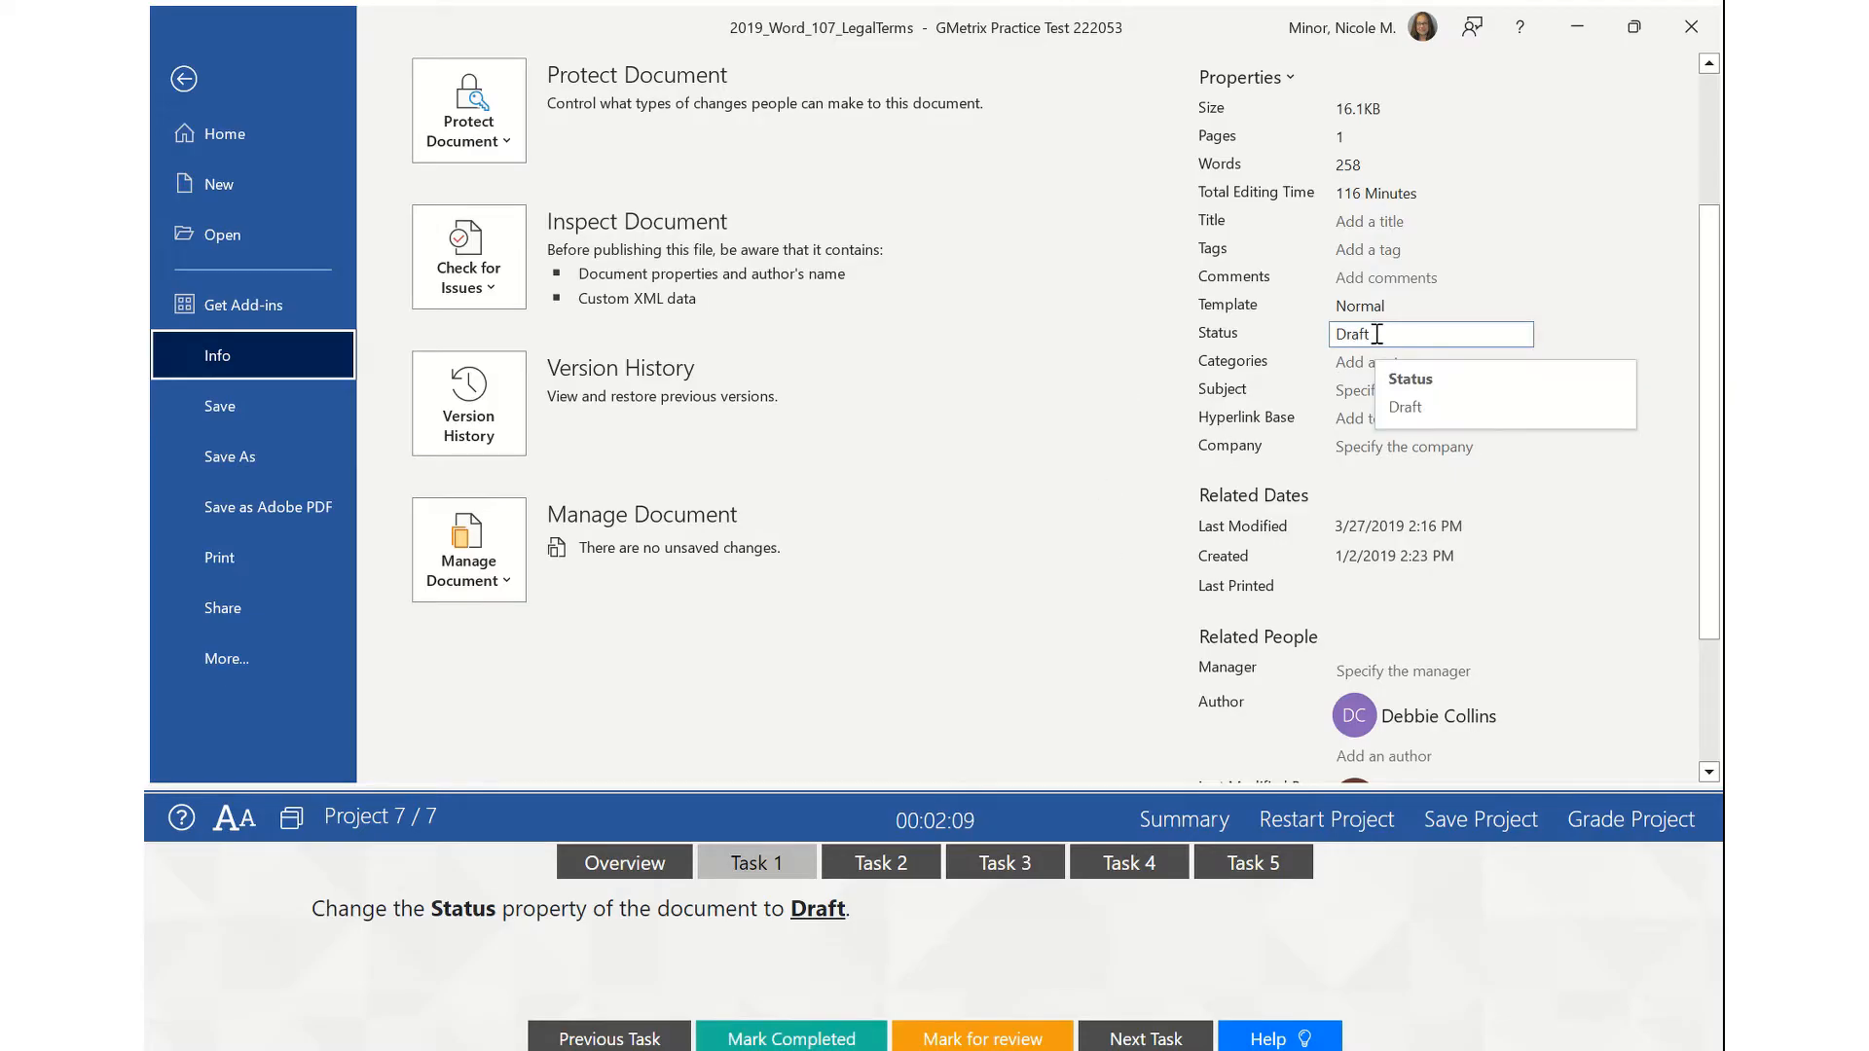
pyautogui.click(1056, 620)
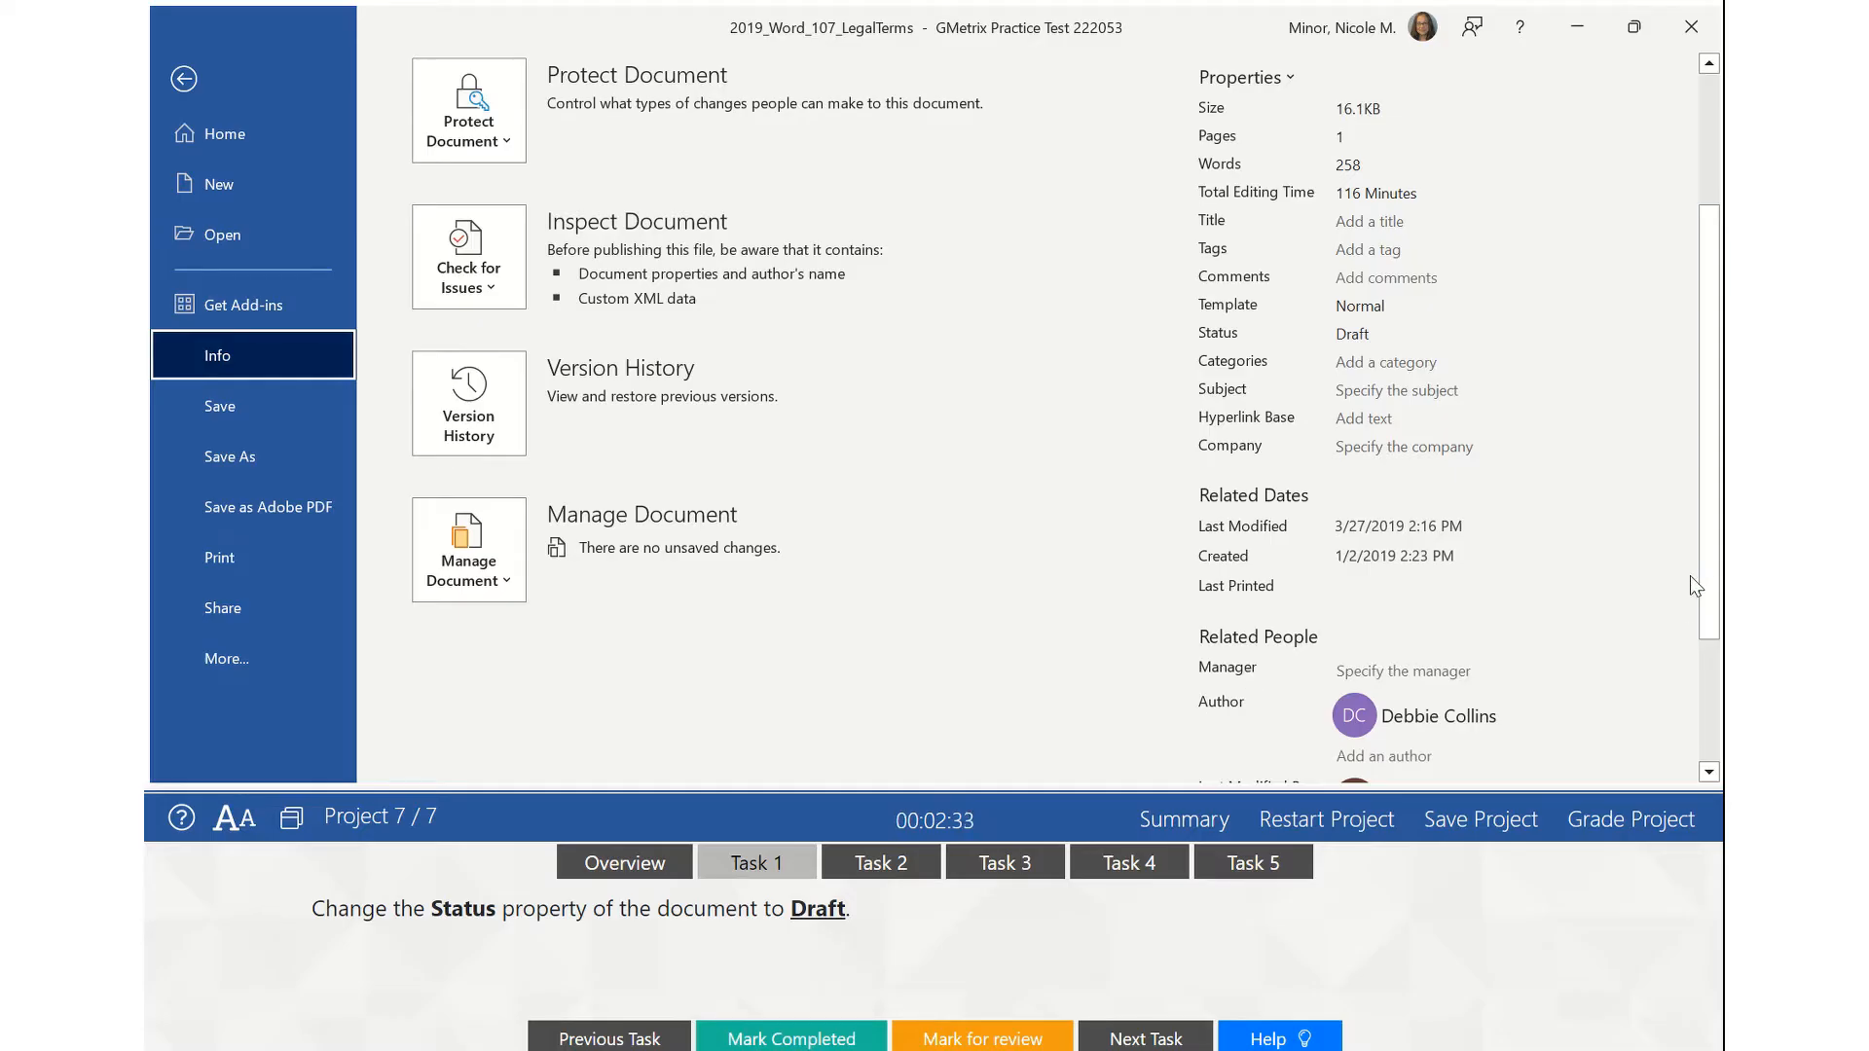
# - Review the Info page properties, then go back to the Understanding Legal Terms document
pyautogui.scroll(-3, 1566, 569)
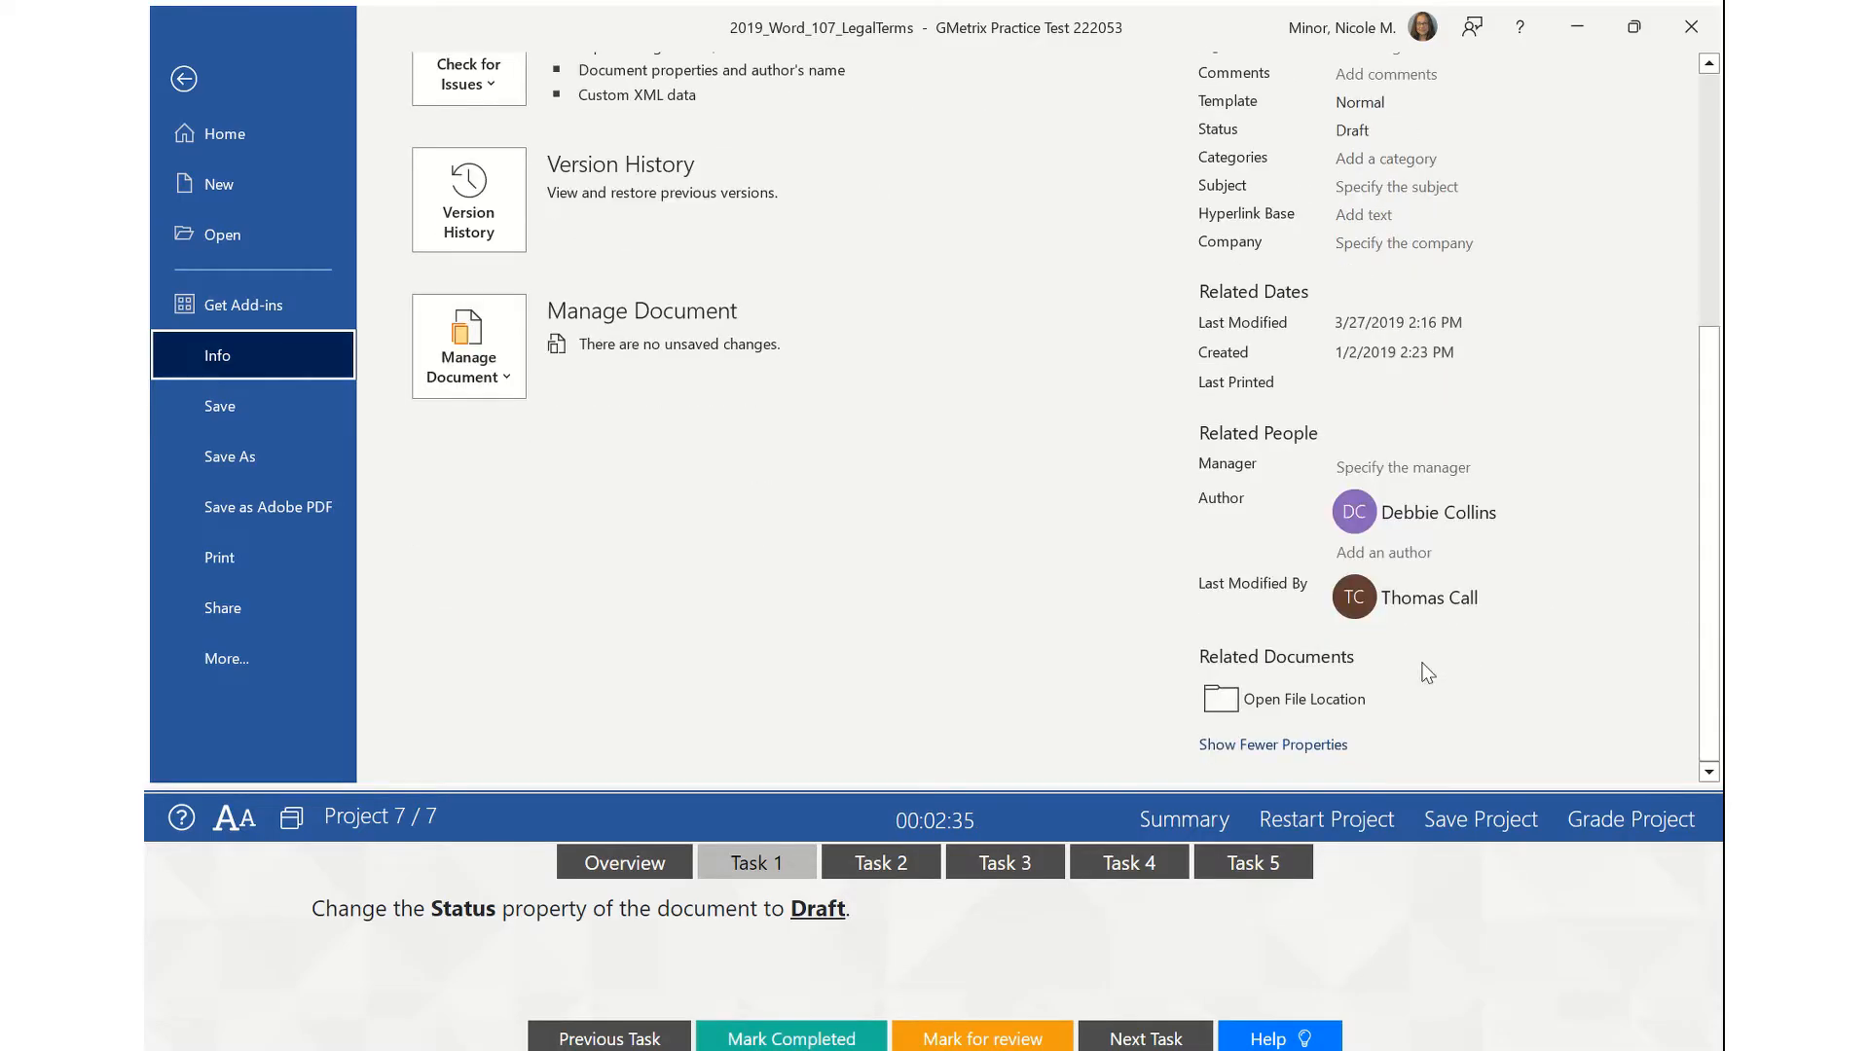
pyautogui.scroll(3, 1597, 440)
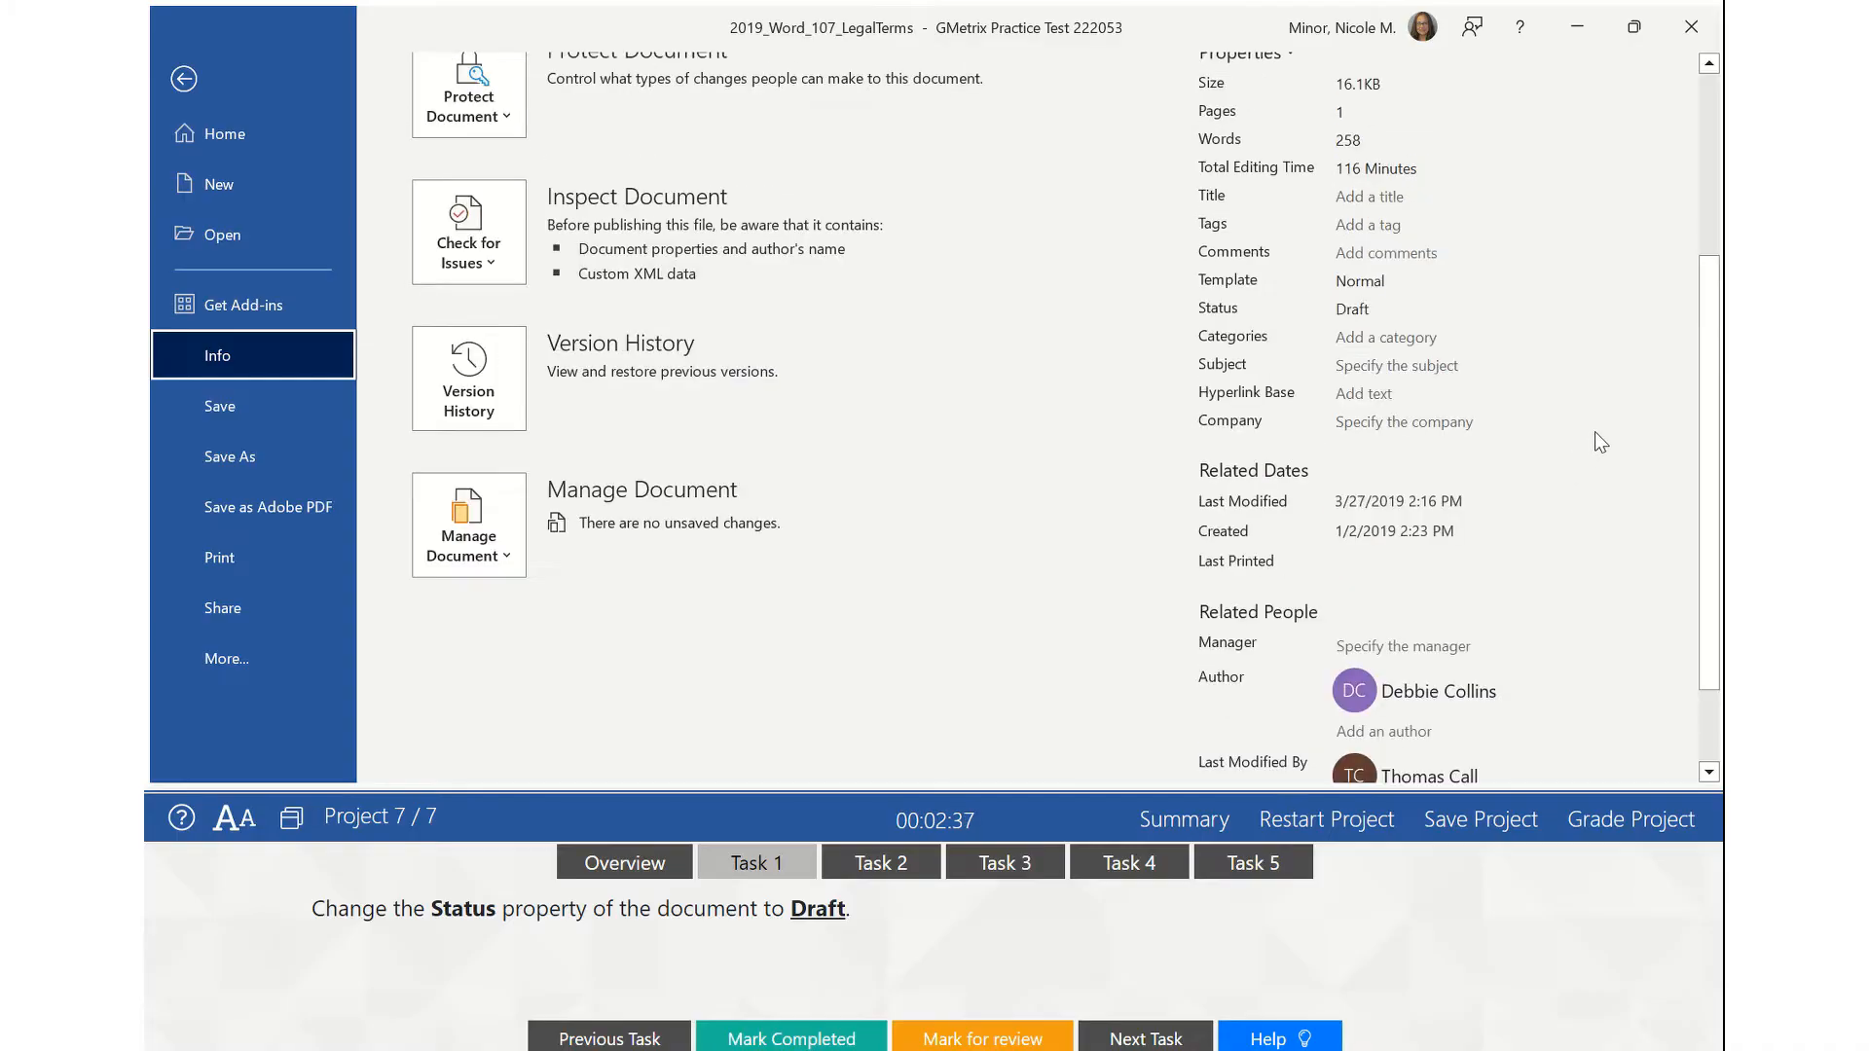
pyautogui.scroll(3, 1602, 443)
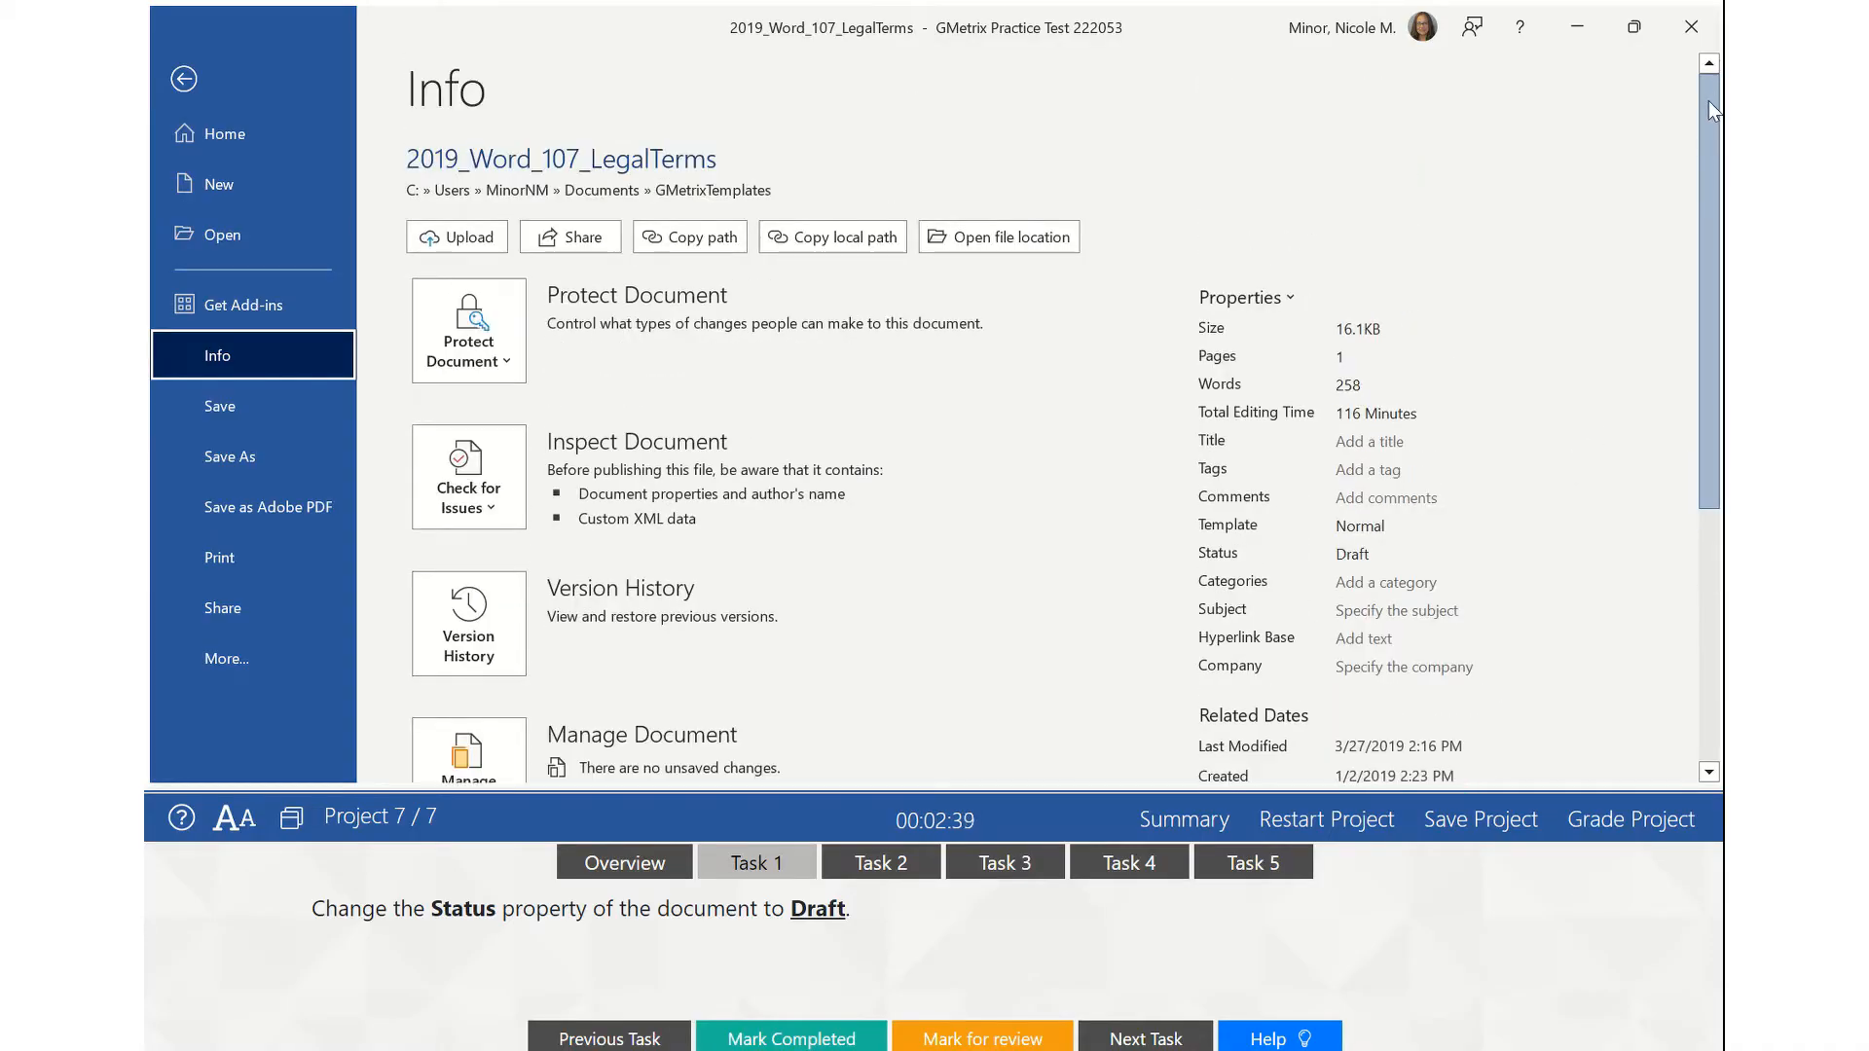
pyautogui.moveTo(1708, 101); pyautogui.dragTo(1709, 355)
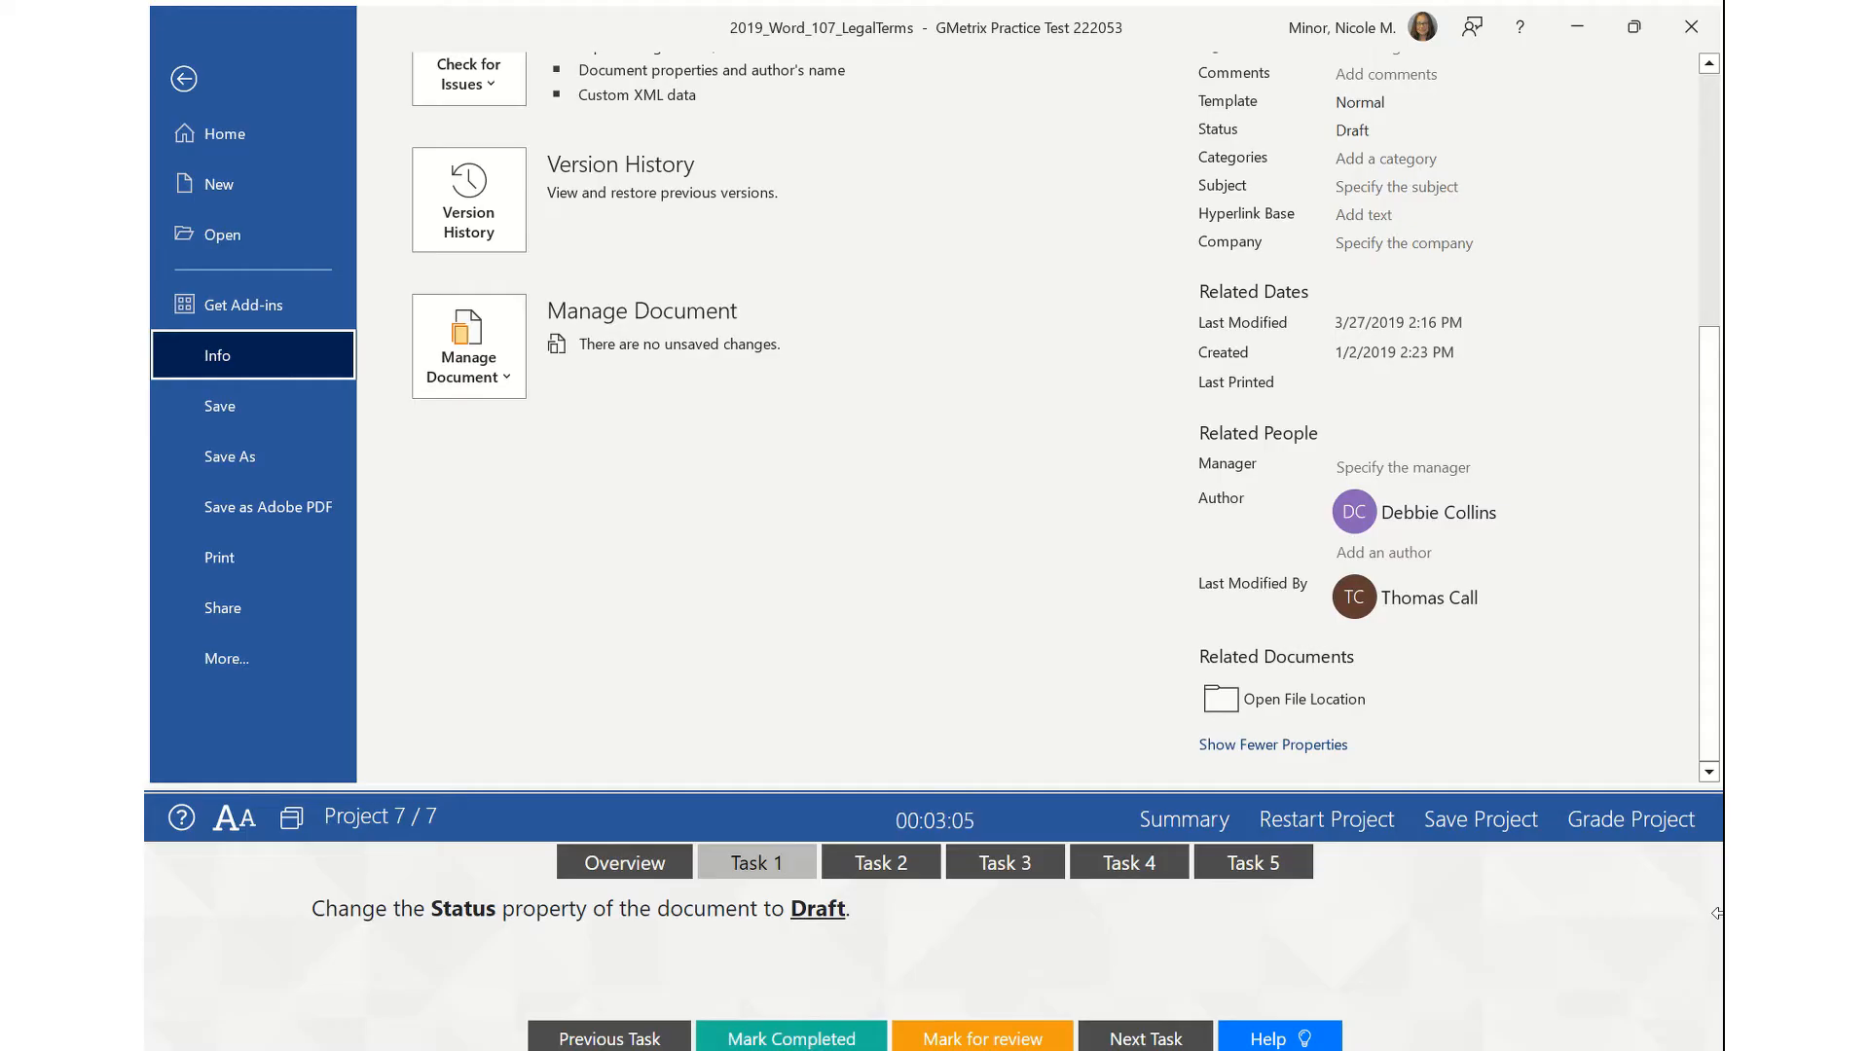
pyautogui.moveTo(1717, 913); pyautogui.dragTo(1104, 950)
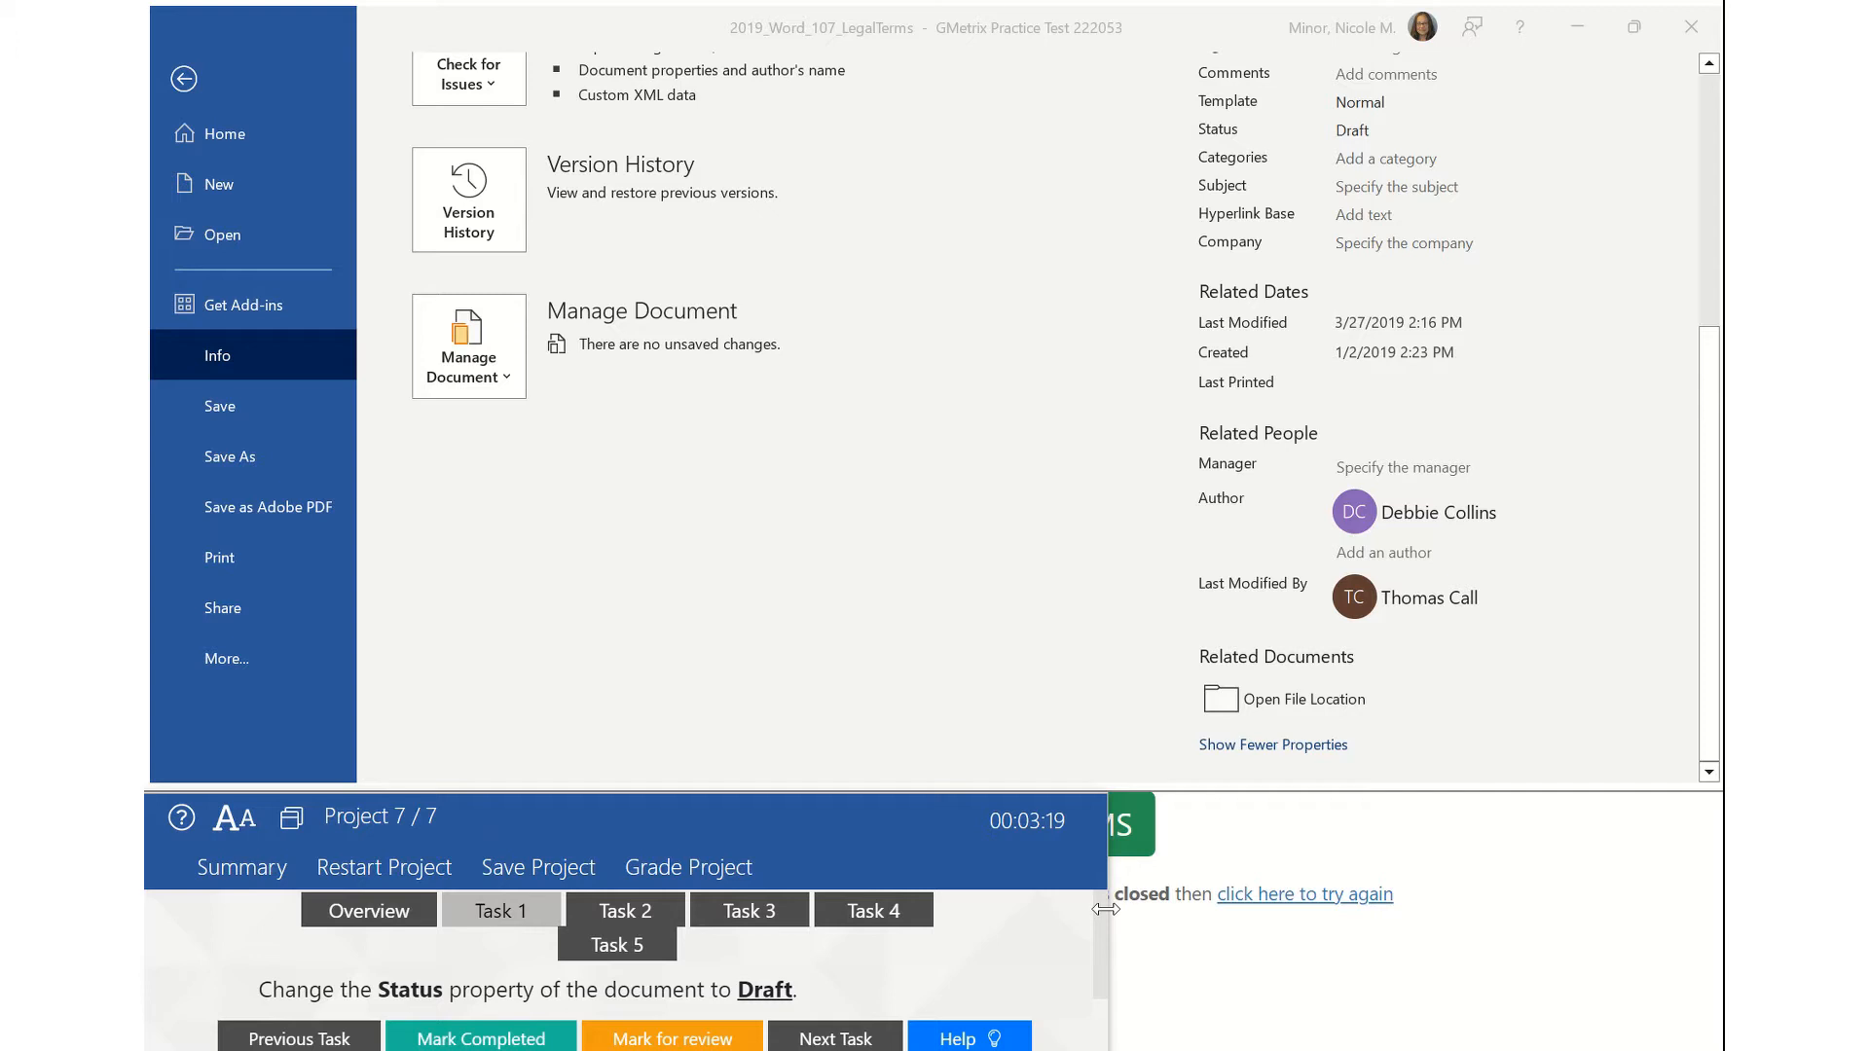
pyautogui.moveTo(1106, 909); pyautogui.dragTo(1717, 893)
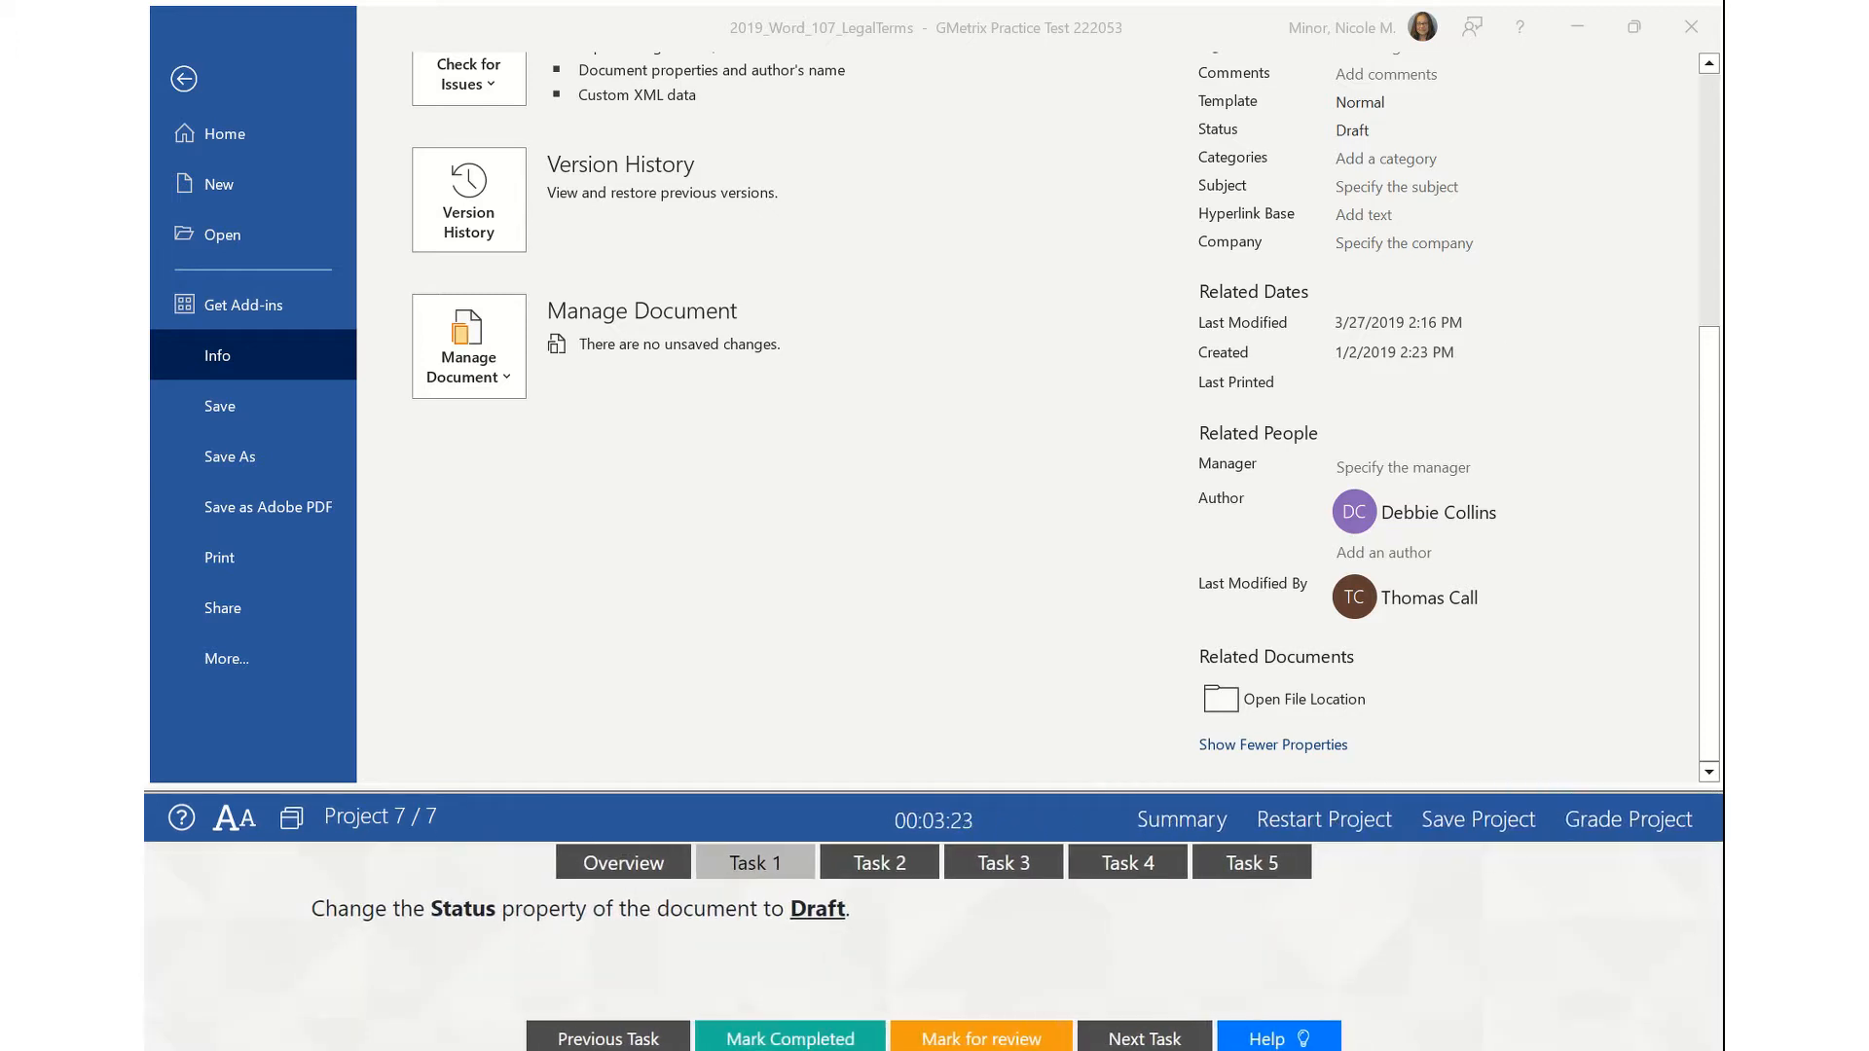
pyautogui.click(902, 479)
pyautogui.scroll(5, 952, 463)
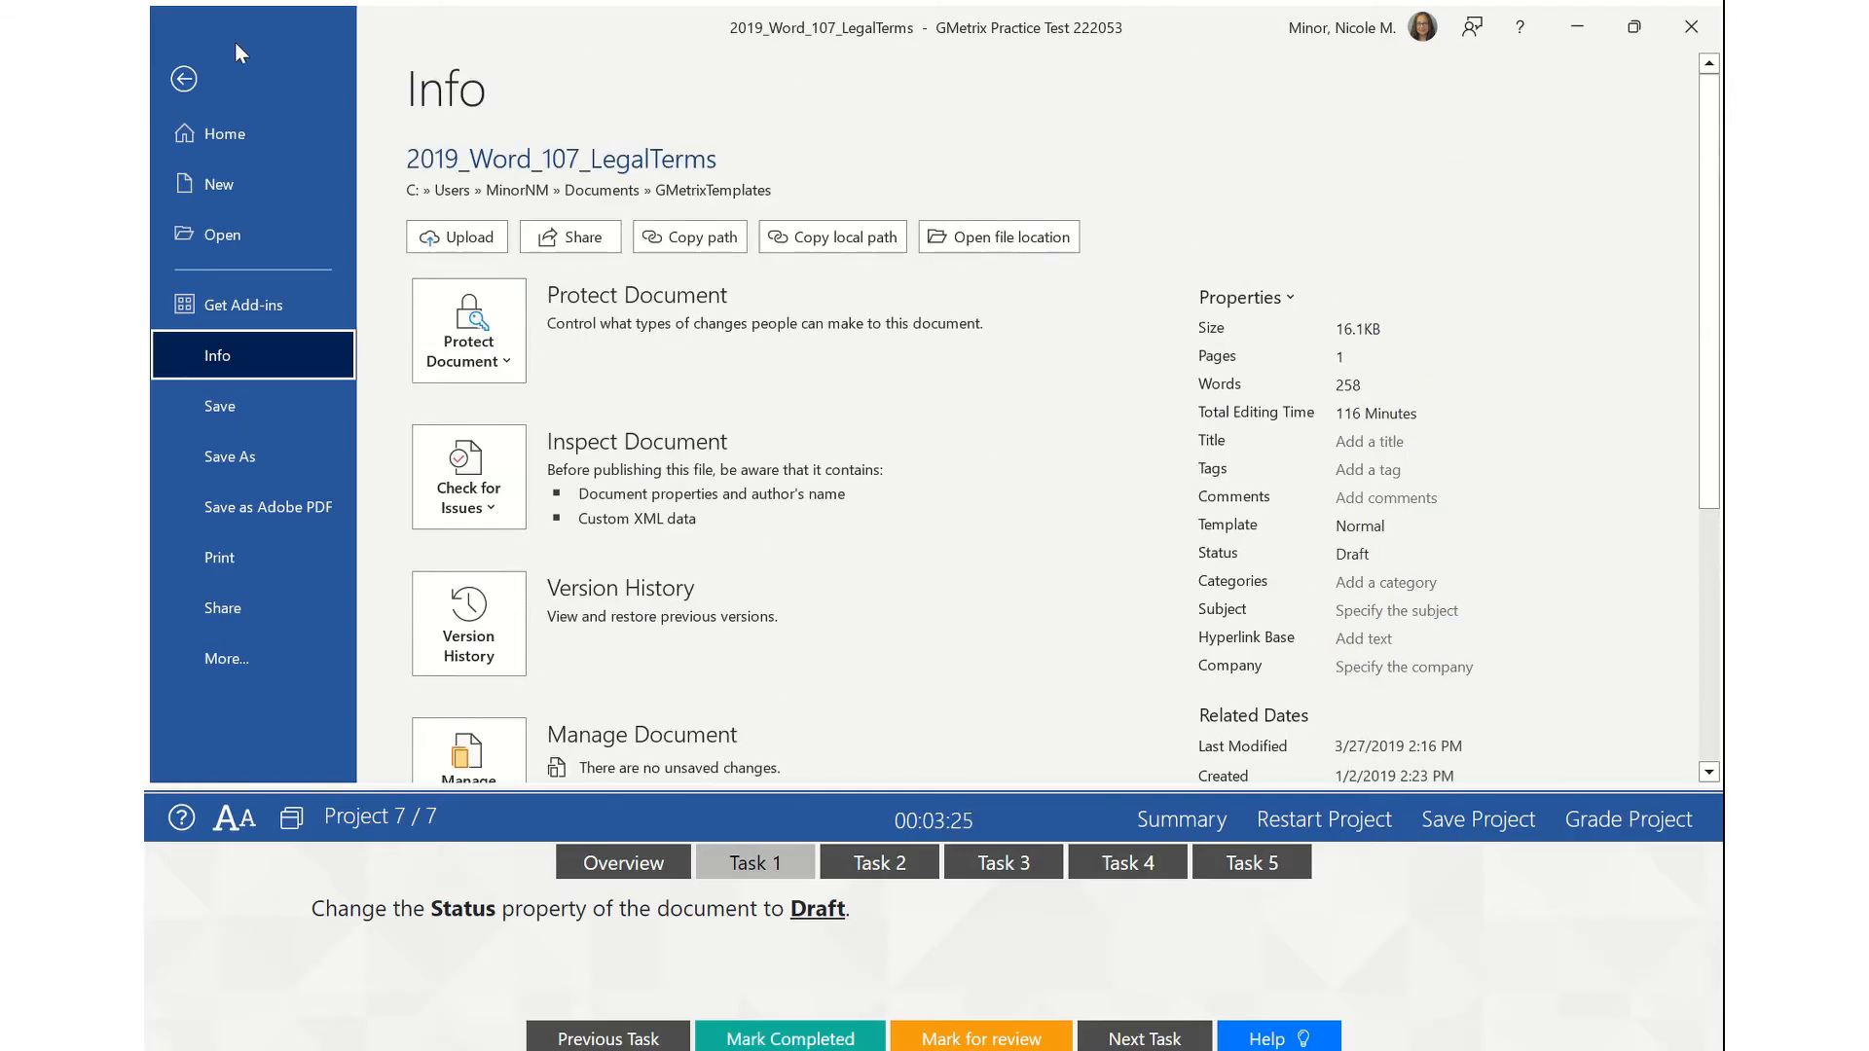
pyautogui.click(183, 80)
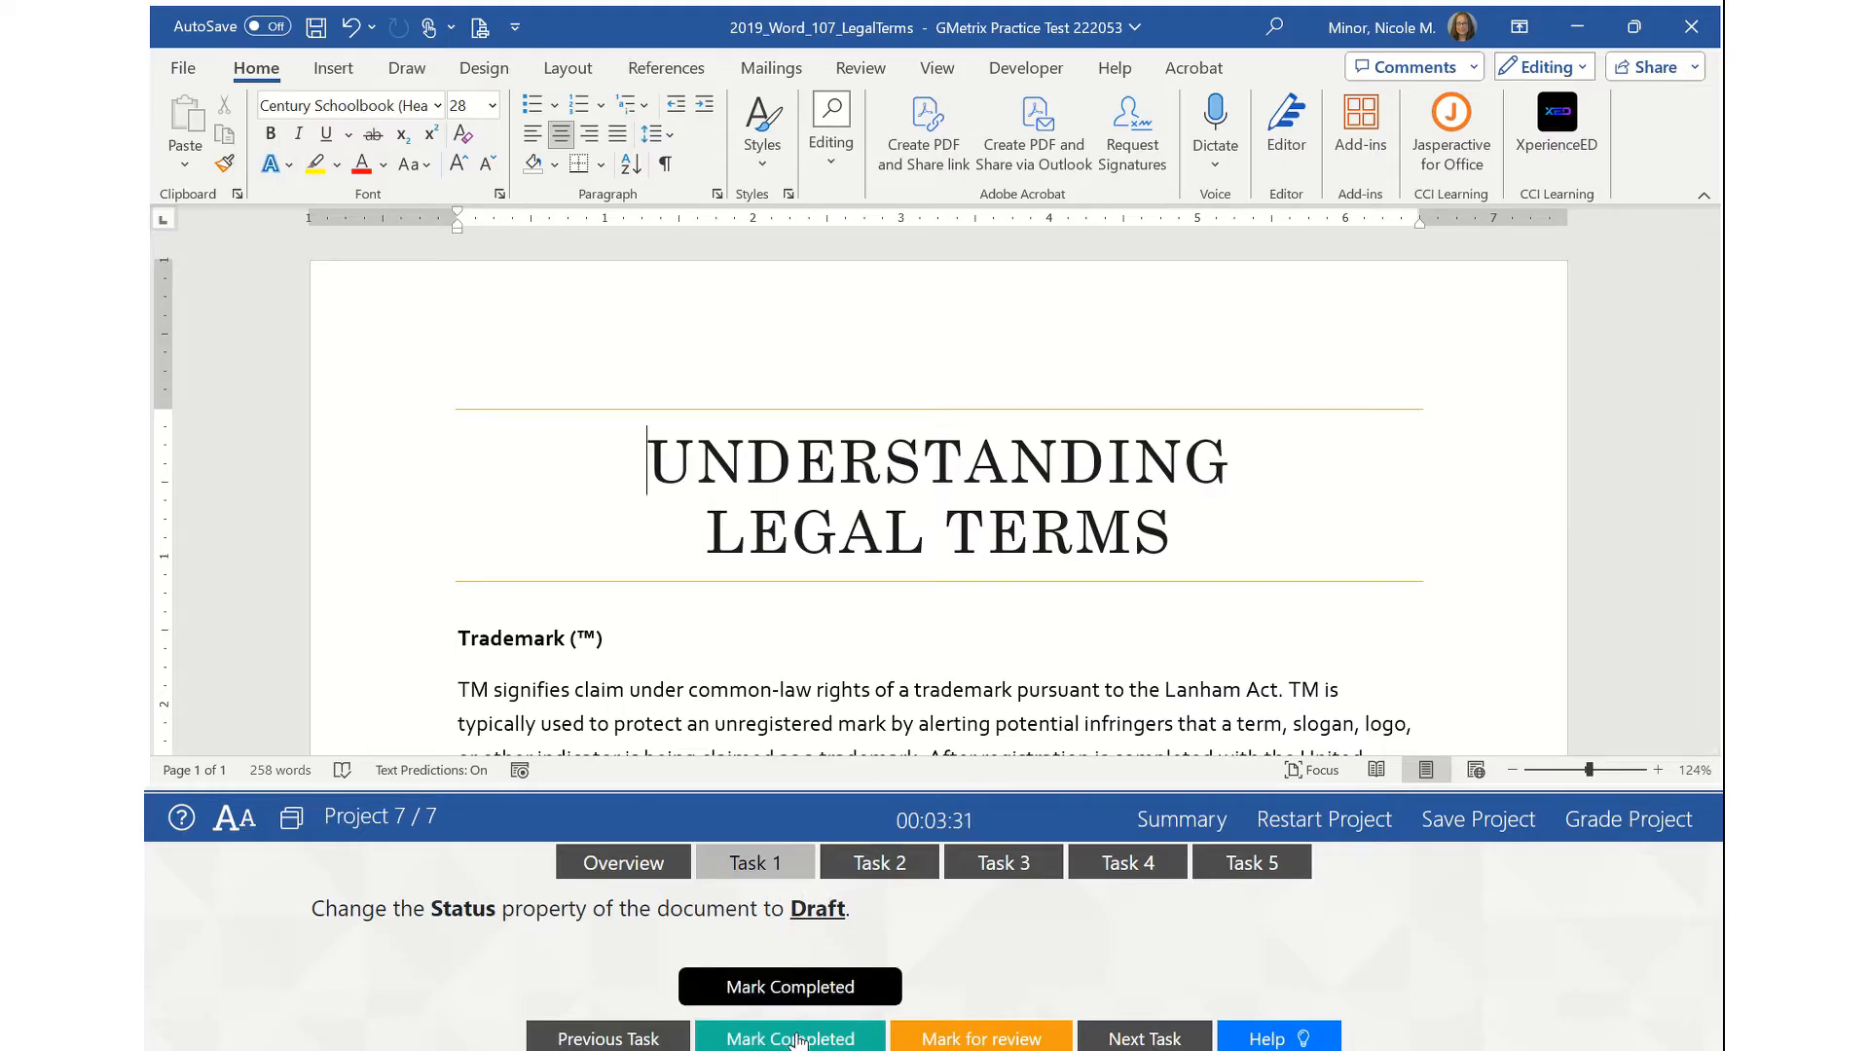
# - Mark Task 1 complete, open Task 2, and place the cursor after the Registered heading
pyautogui.click(835, 1038)
pyautogui.click(906, 884)
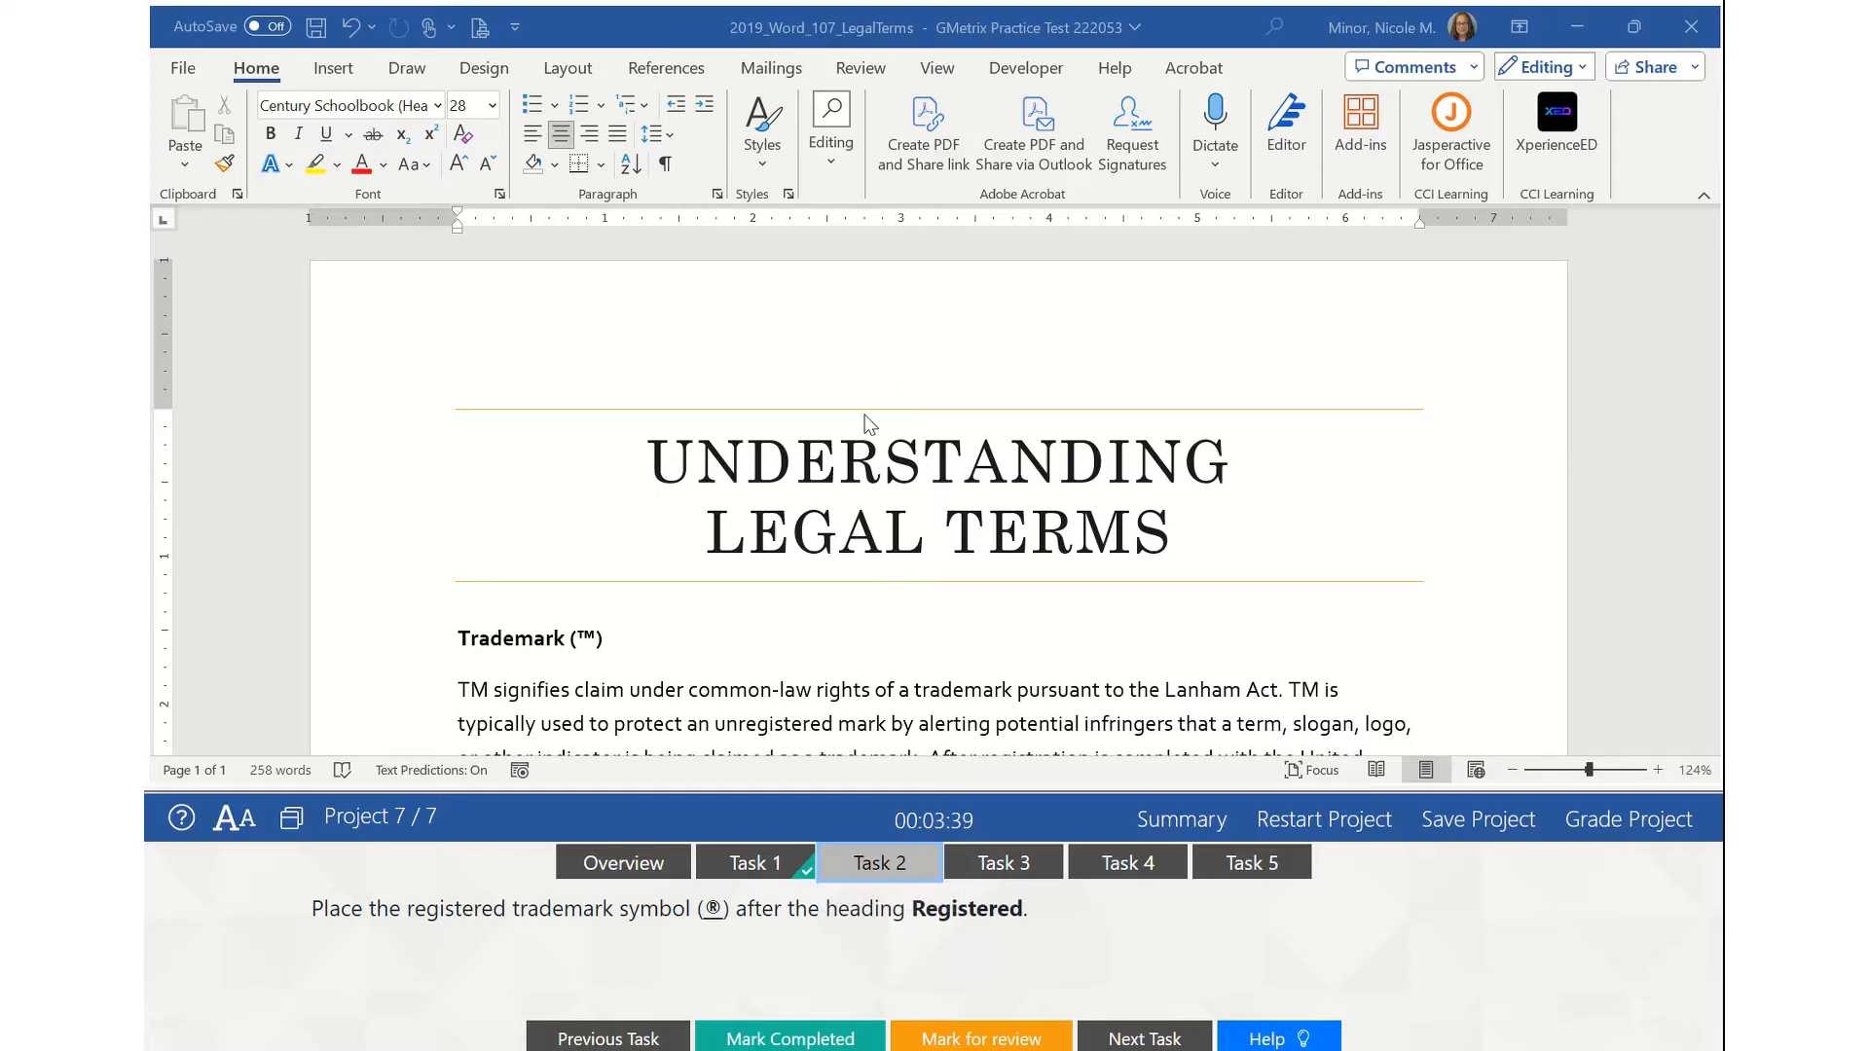
pyautogui.scroll(-5, 869, 424)
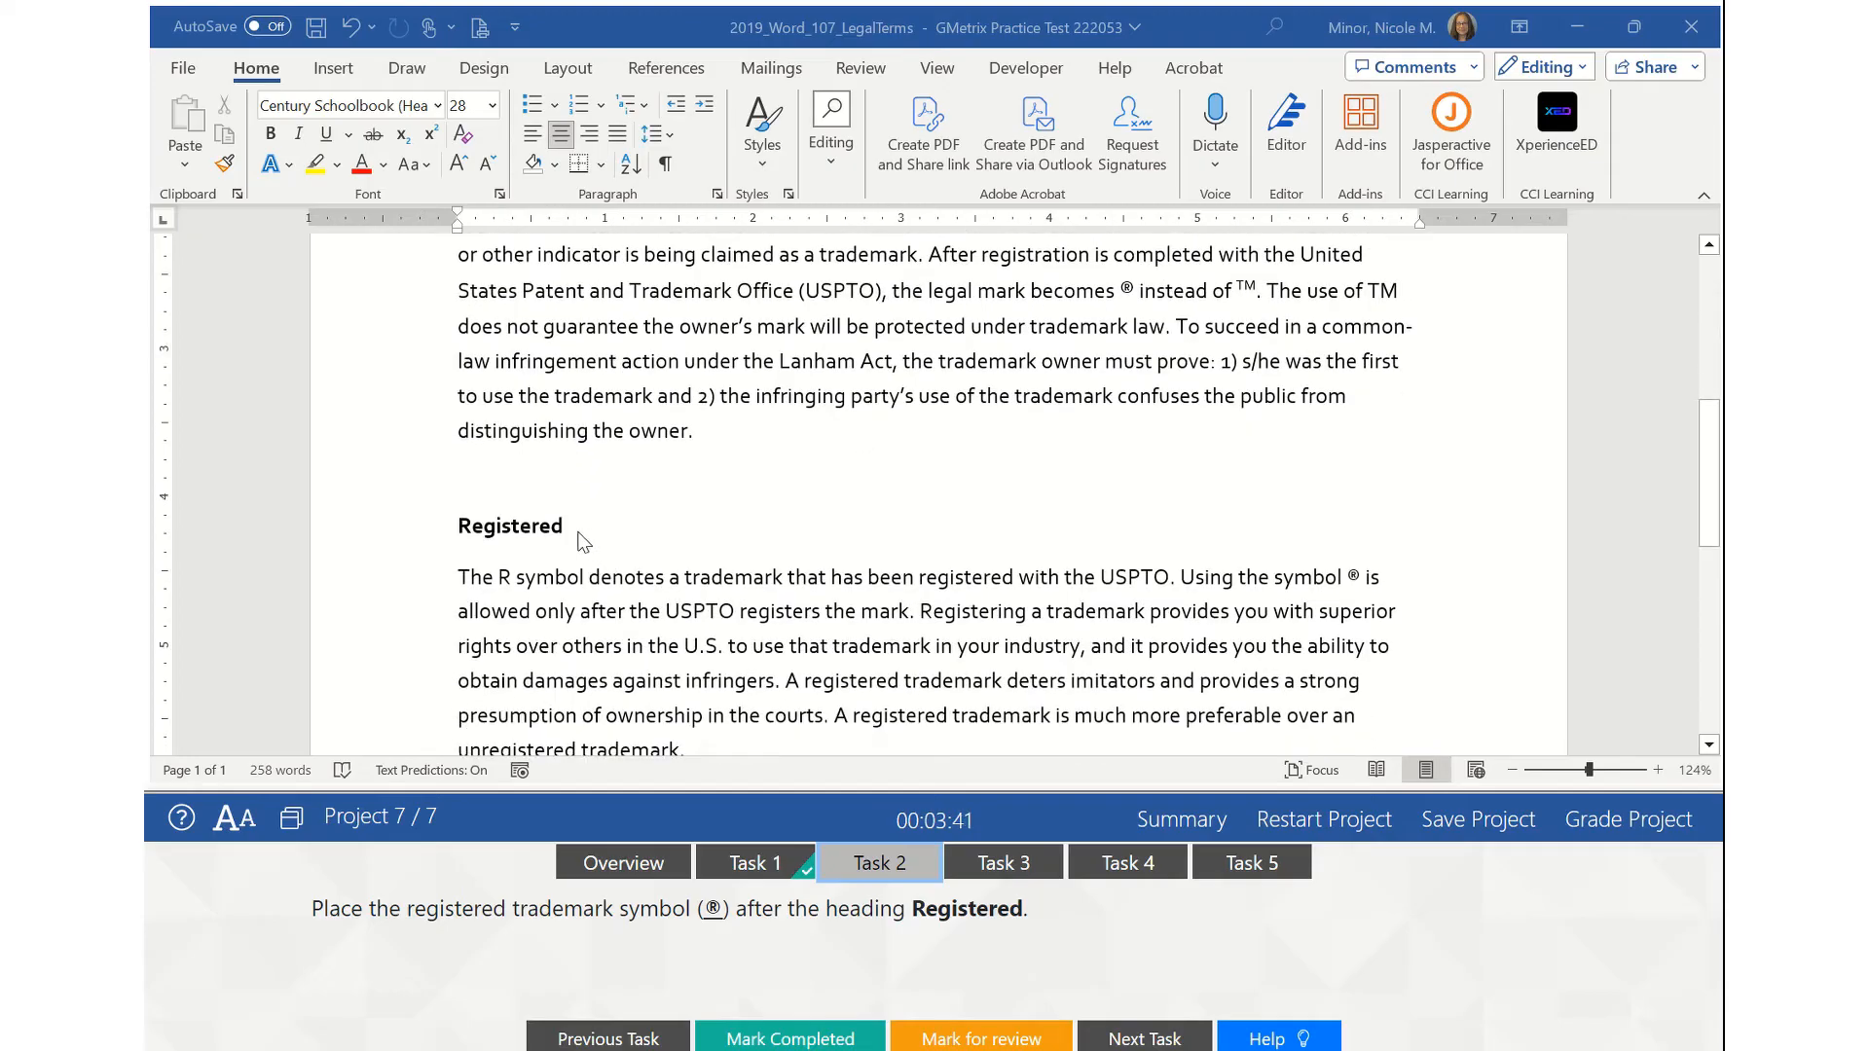
pyautogui.click(584, 530)
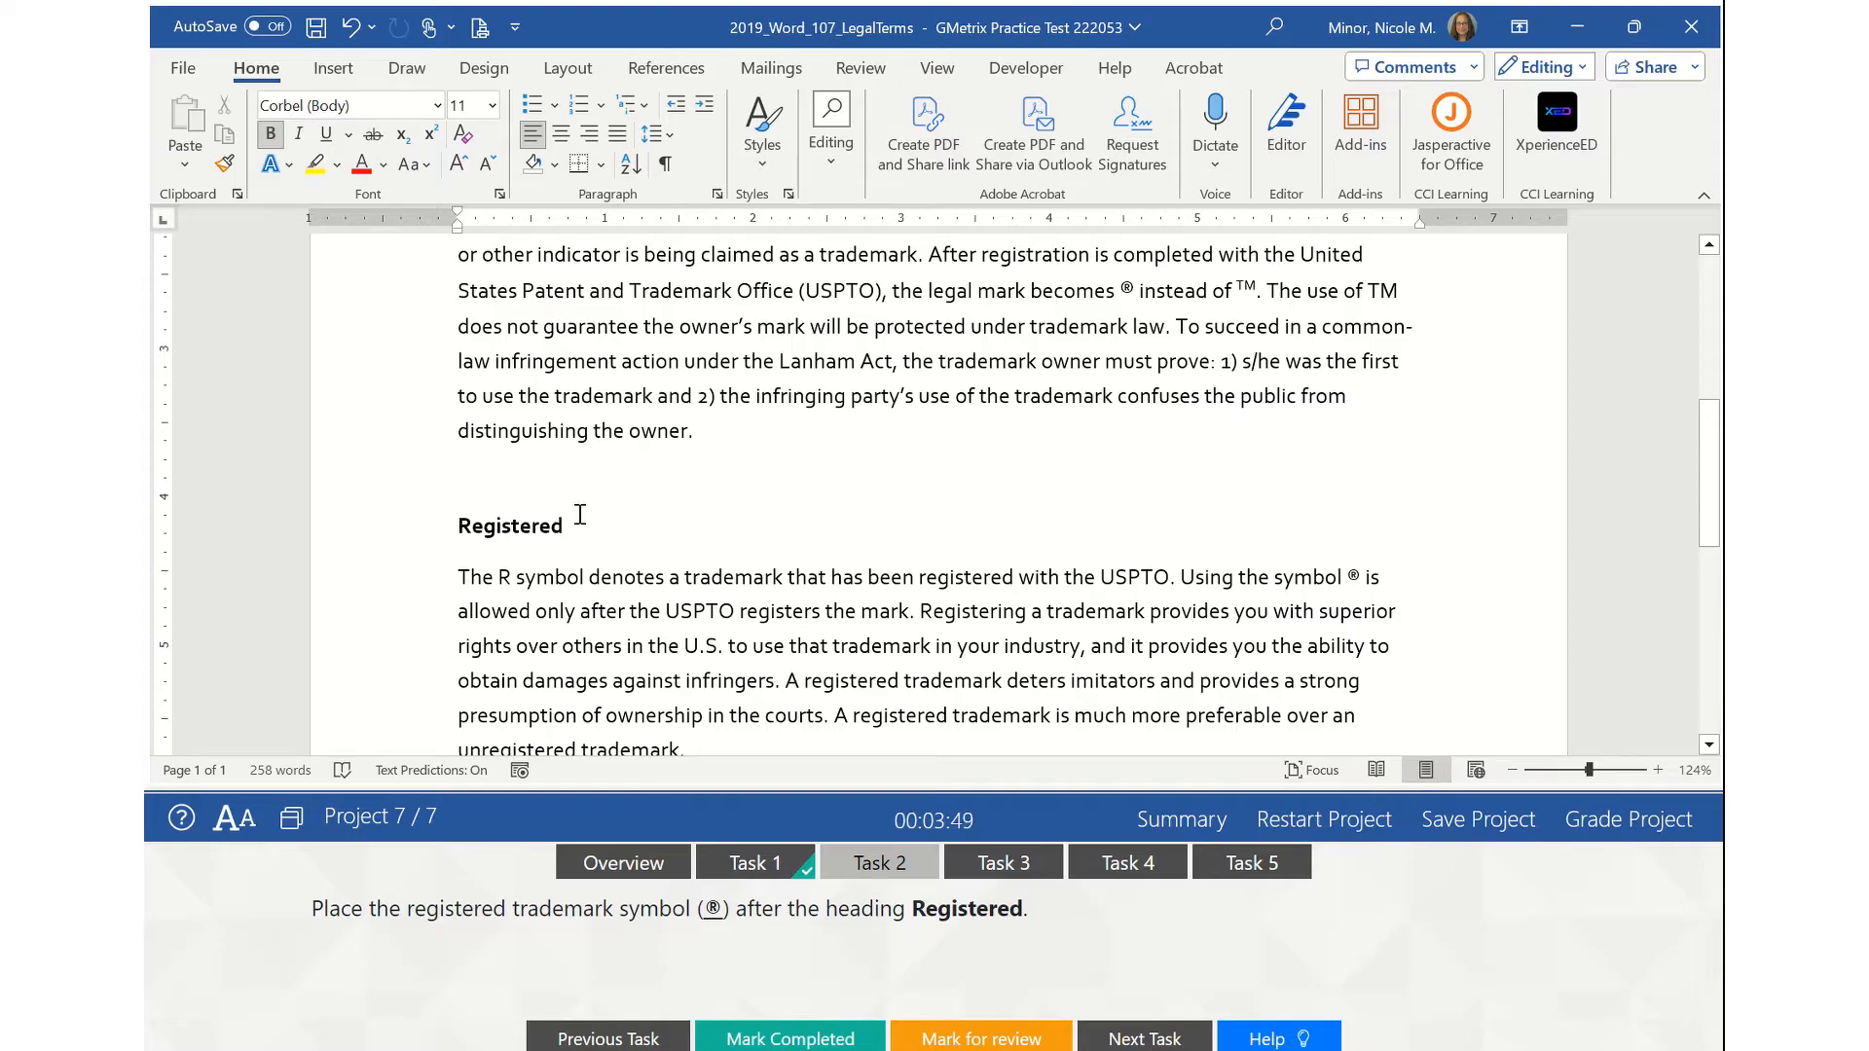
# - Insert the ® symbol after Registered from Insert > Symbol and mark Task 2 complete
pyautogui.click(325, 76)
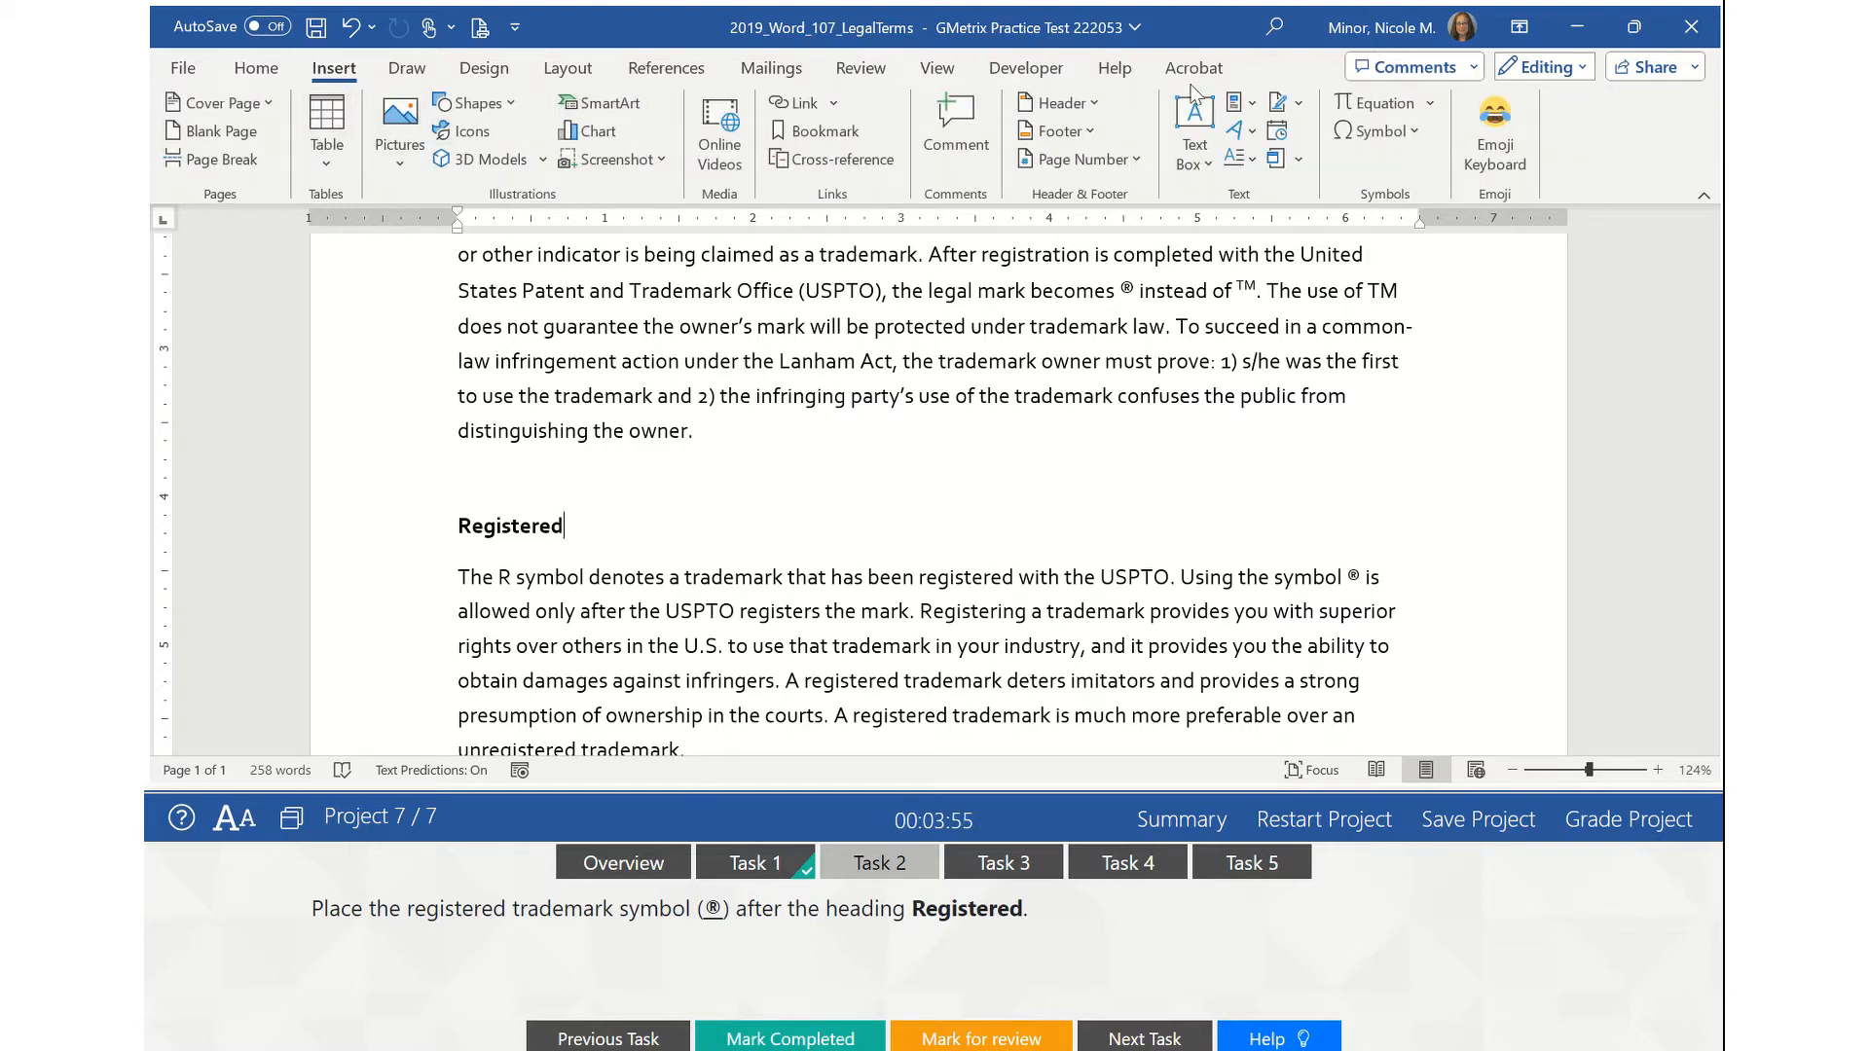
pyautogui.click(1414, 134)
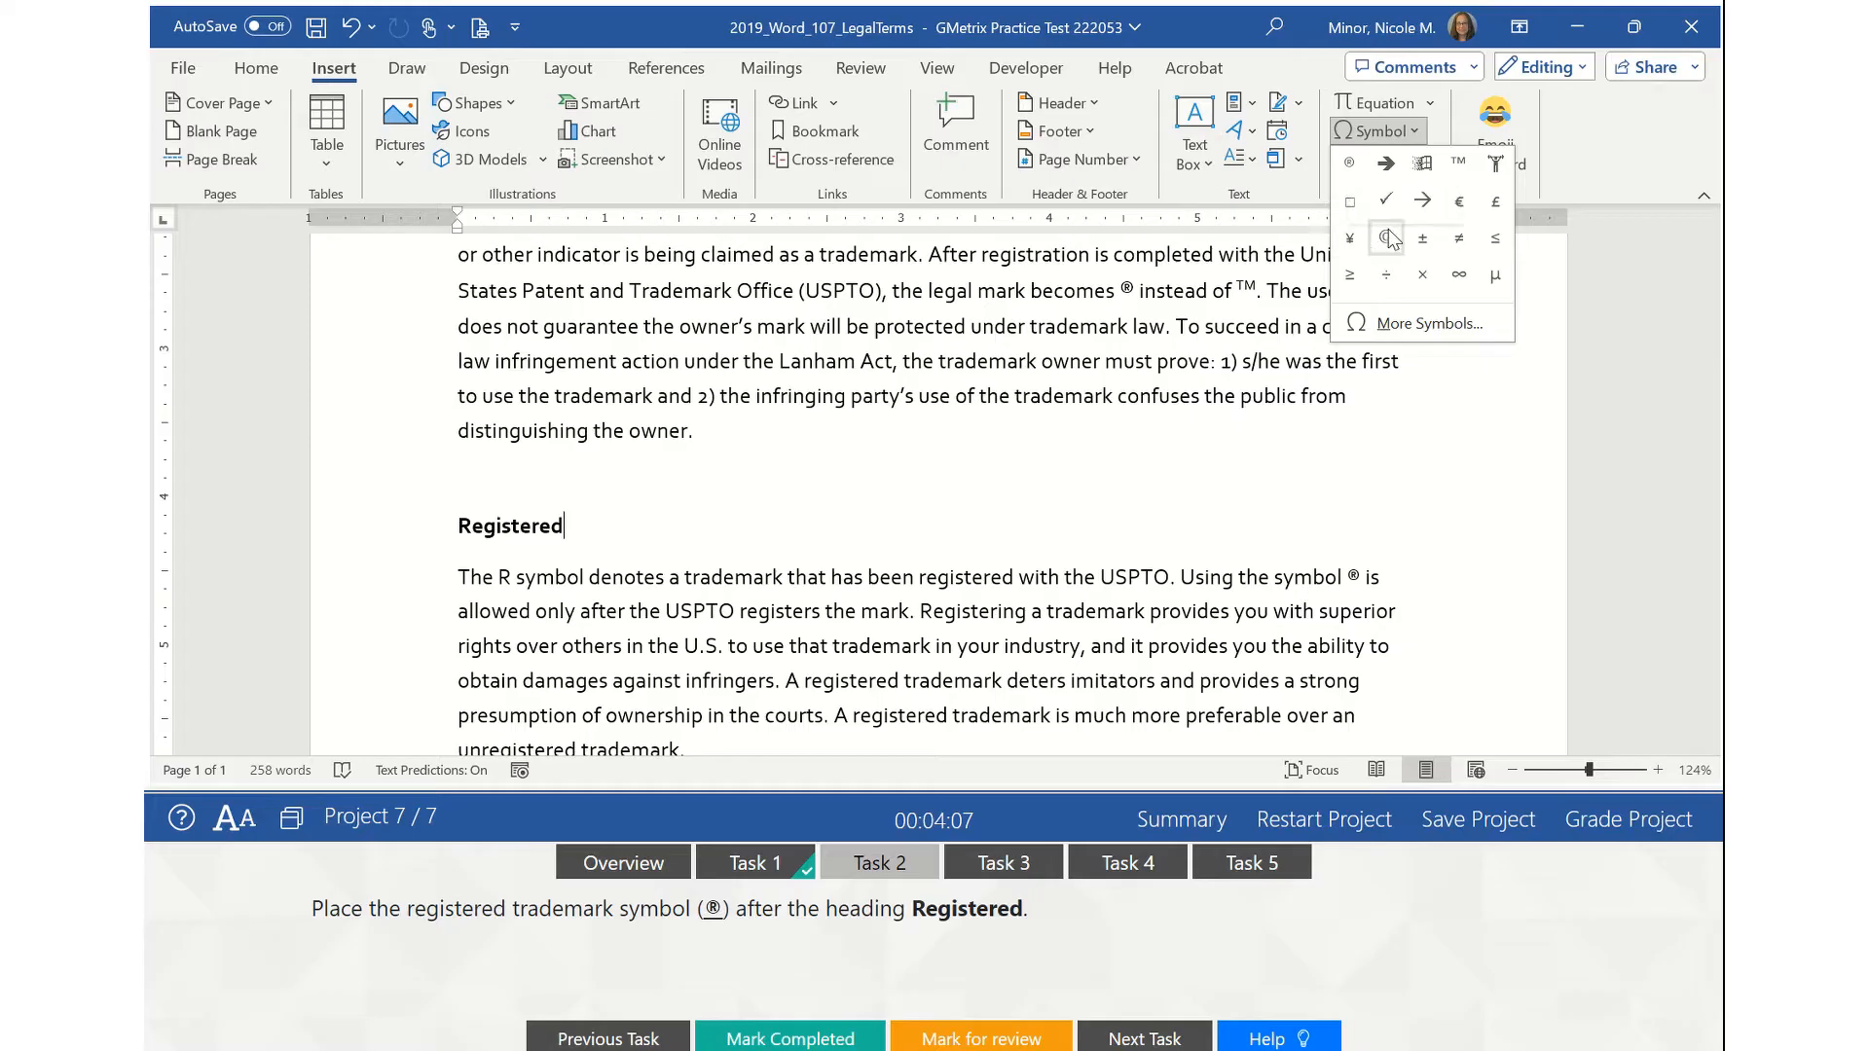
pyautogui.click(1352, 166)
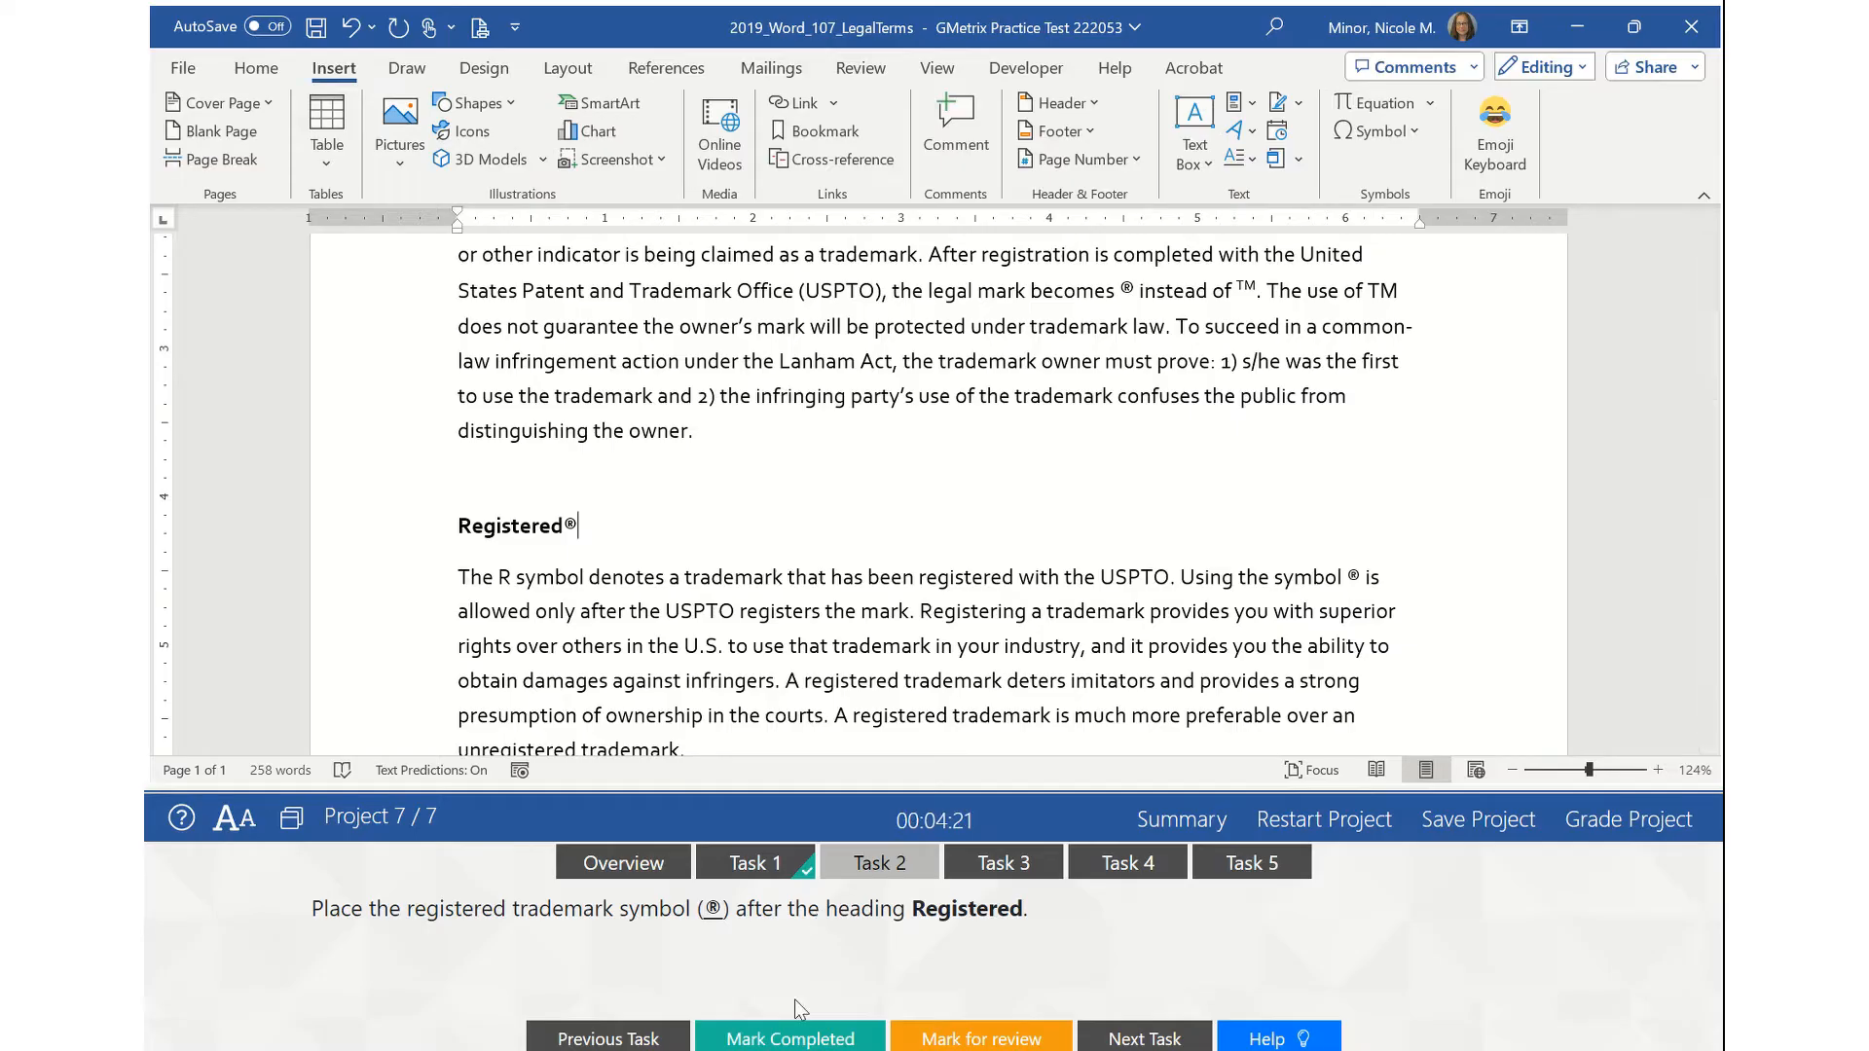
pyautogui.click(803, 1042)
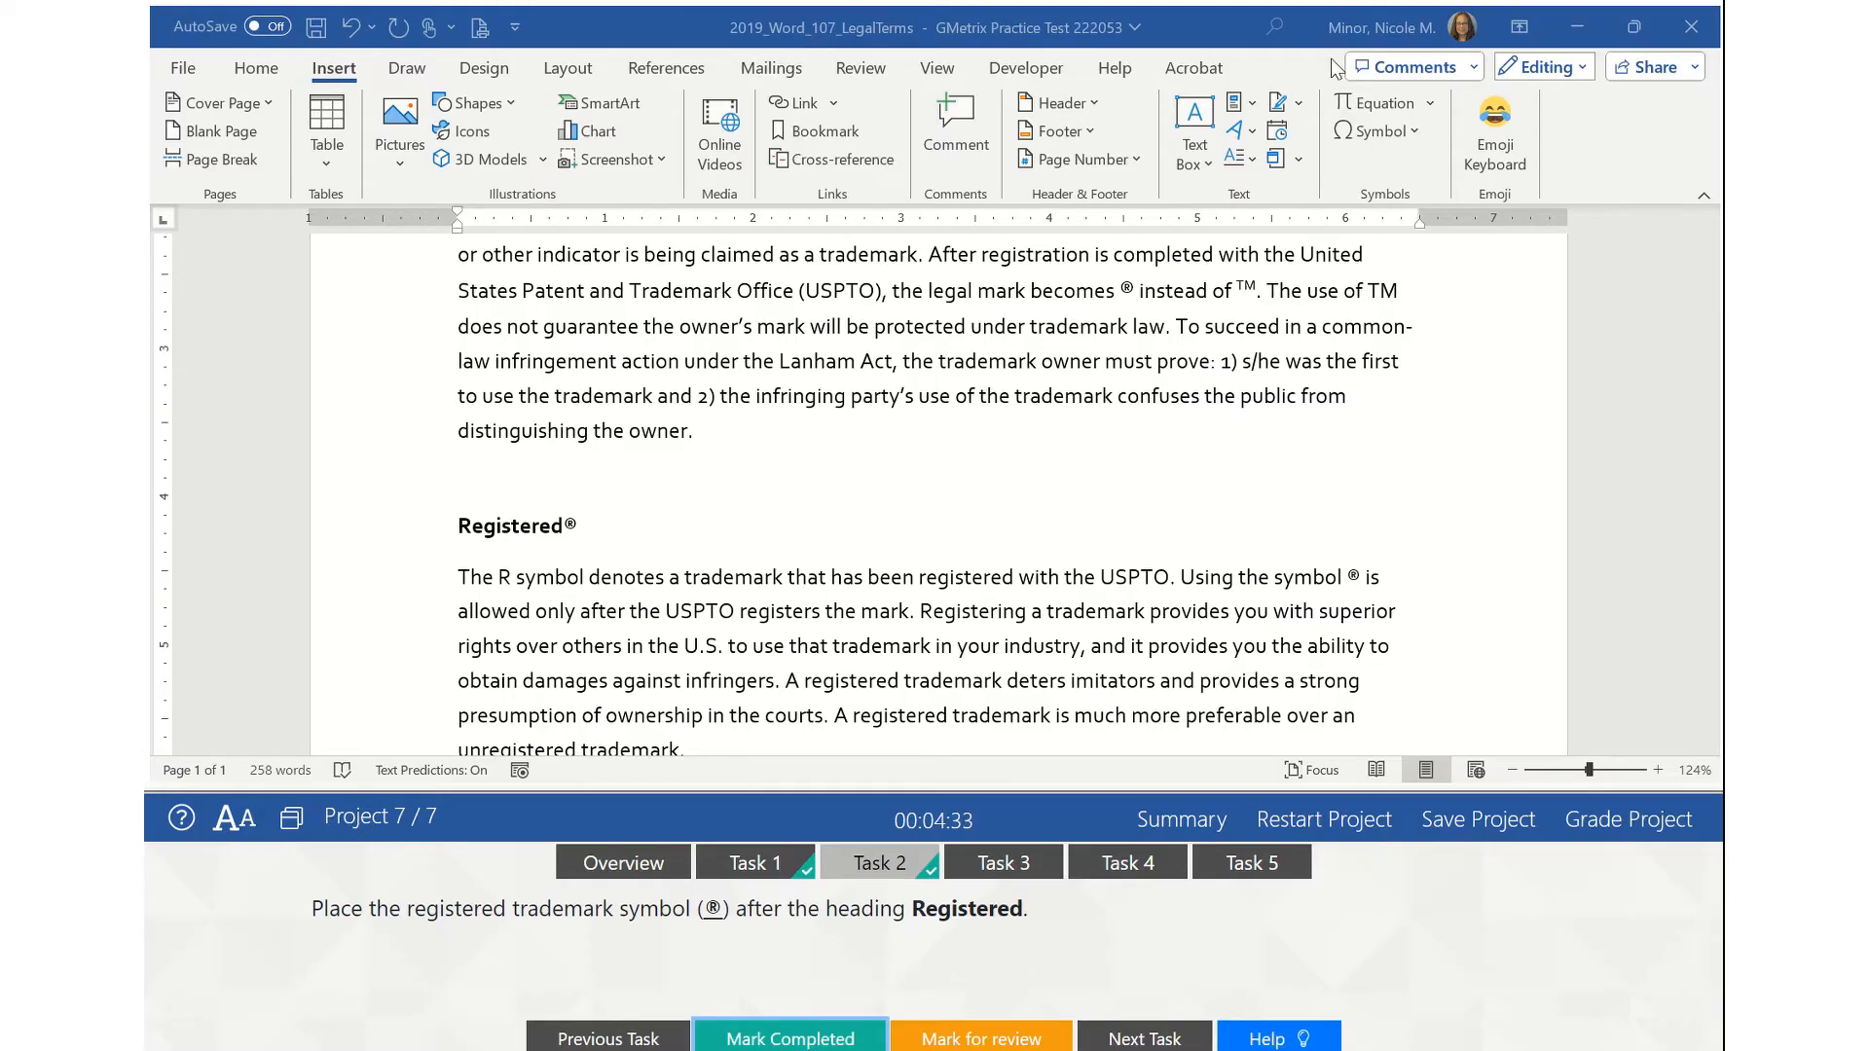
pyautogui.click(1416, 133)
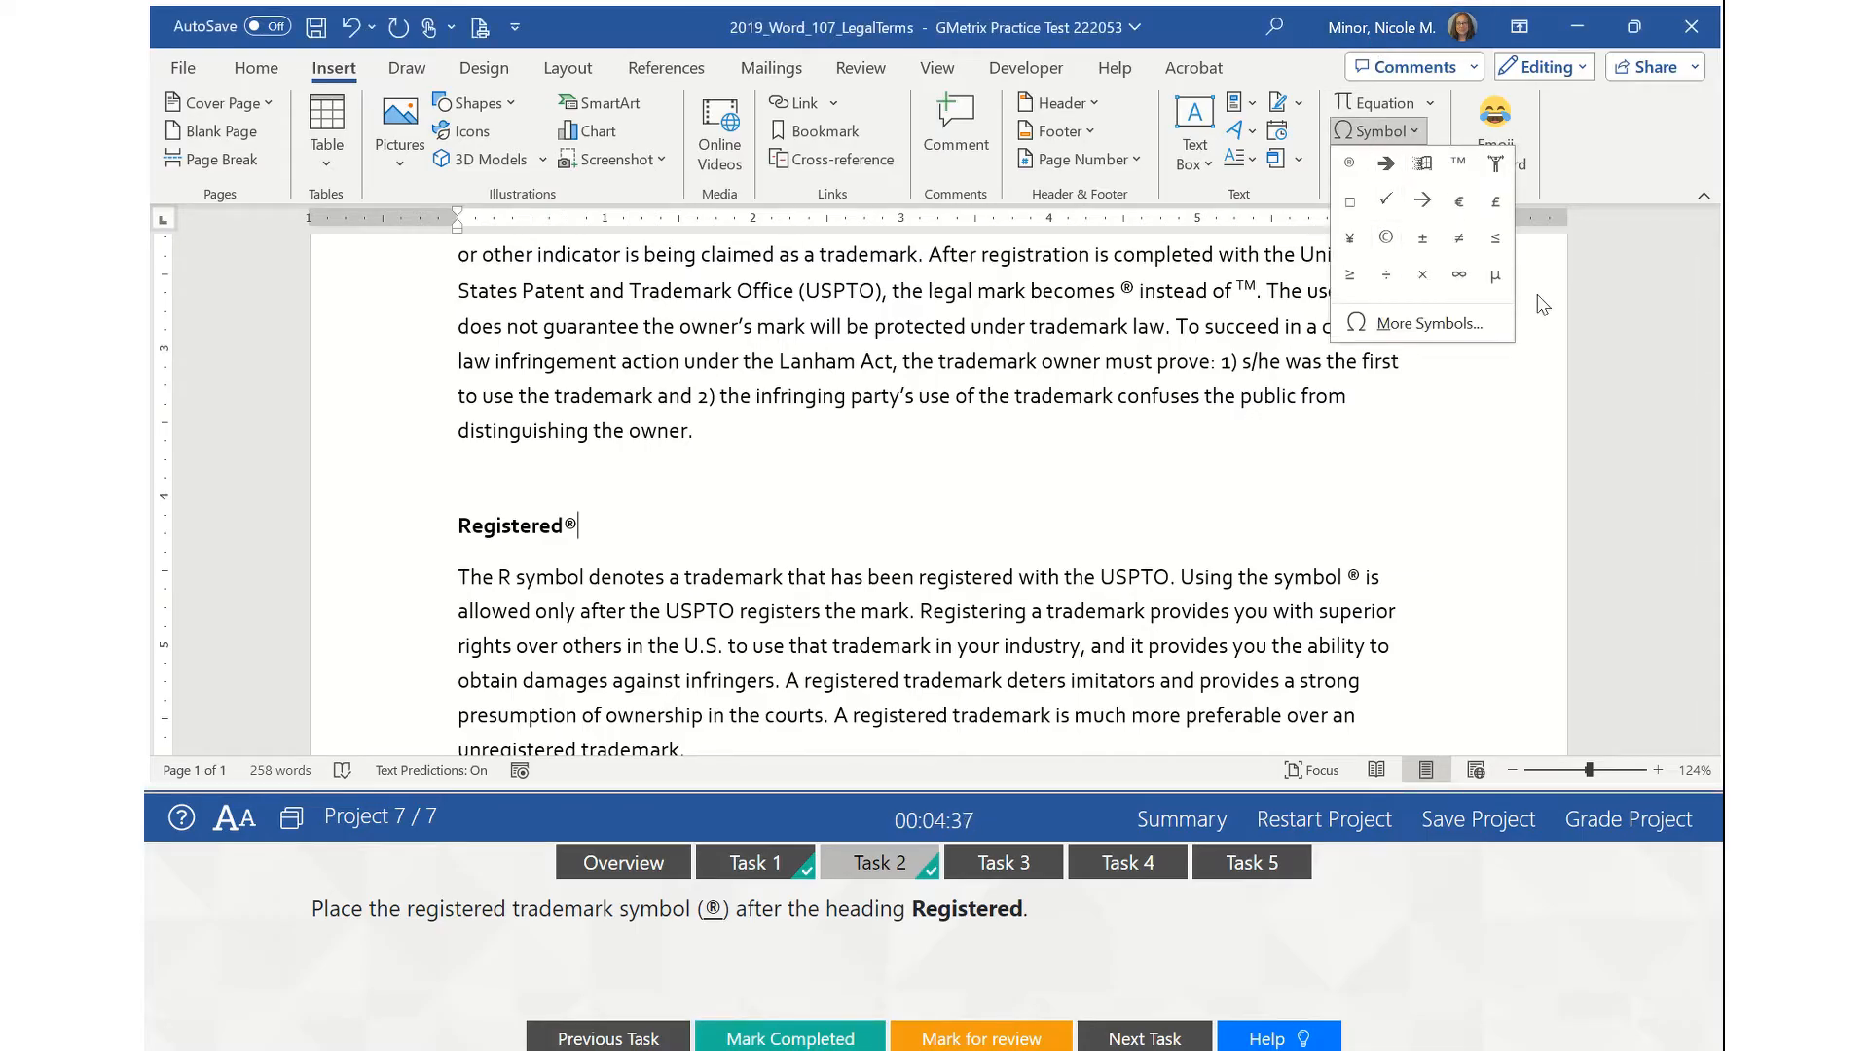
pyautogui.click(1434, 325)
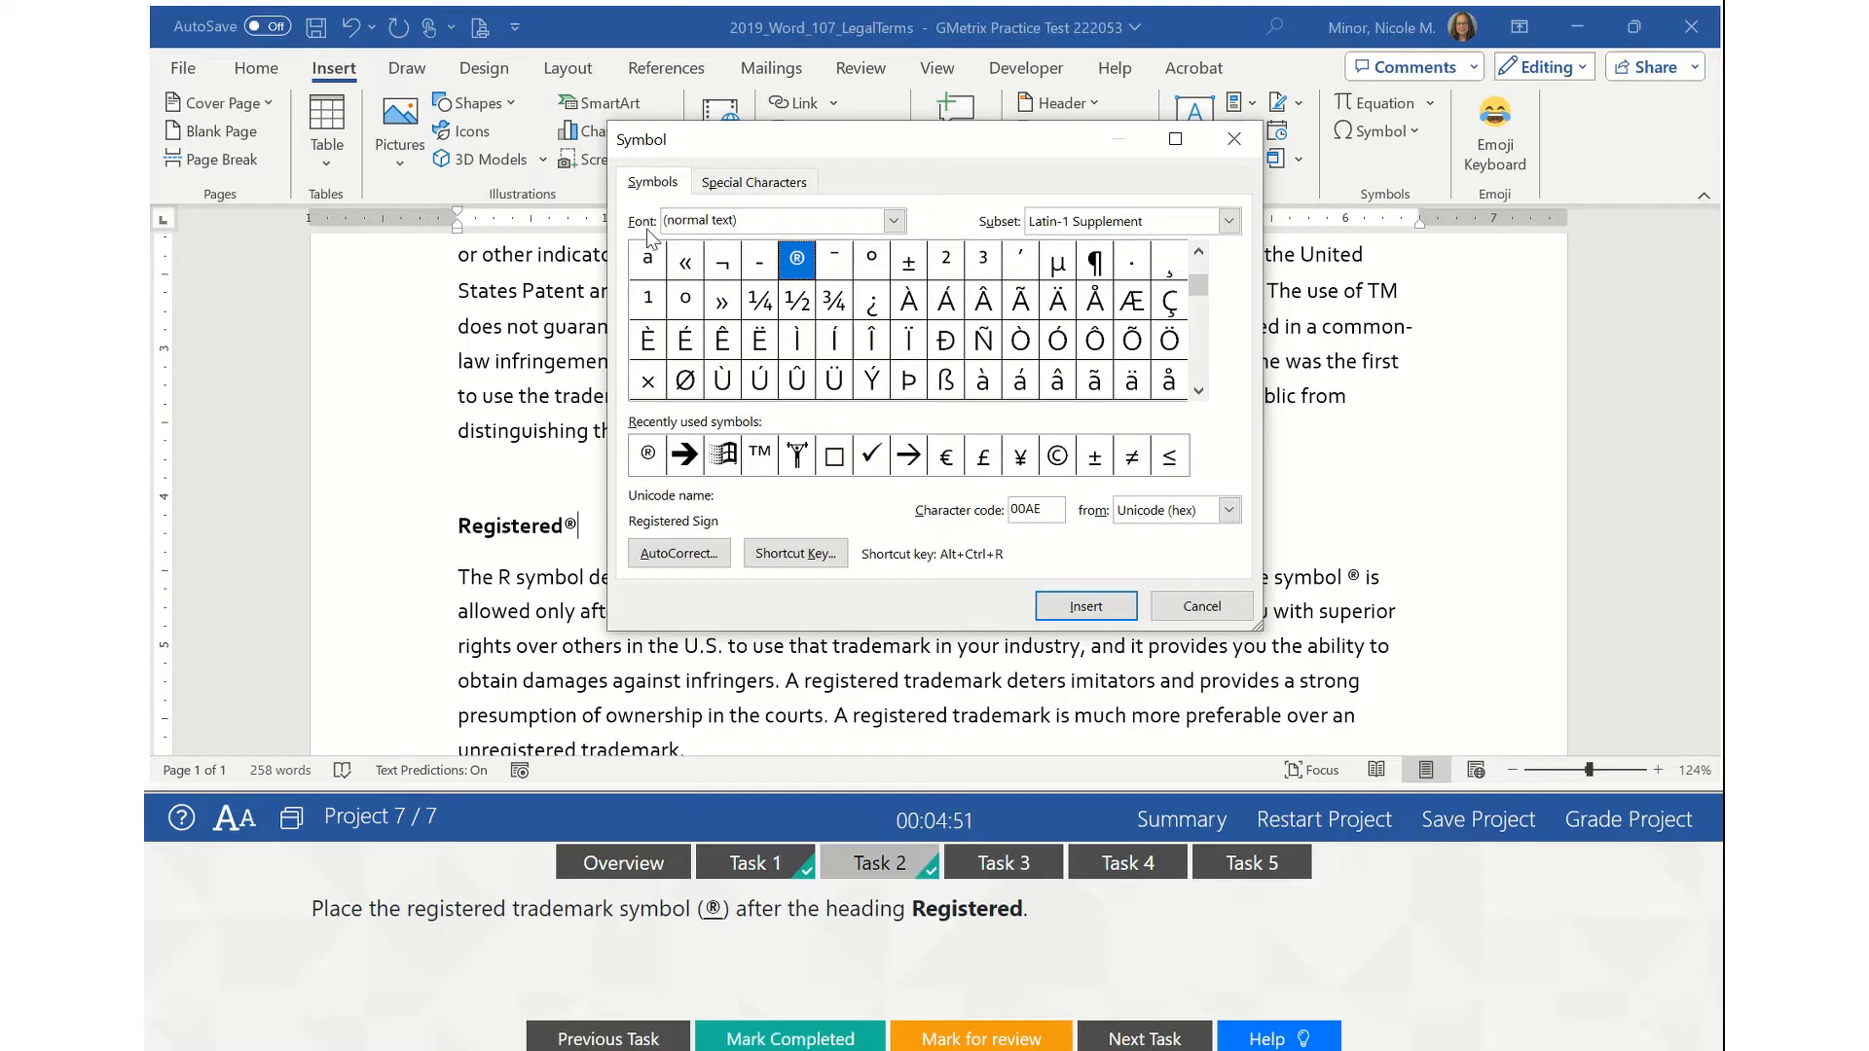
pyautogui.click(895, 222)
pyautogui.moveTo(896, 264); pyautogui.dragTo(900, 323)
pyautogui.scroll(-5, 900, 341)
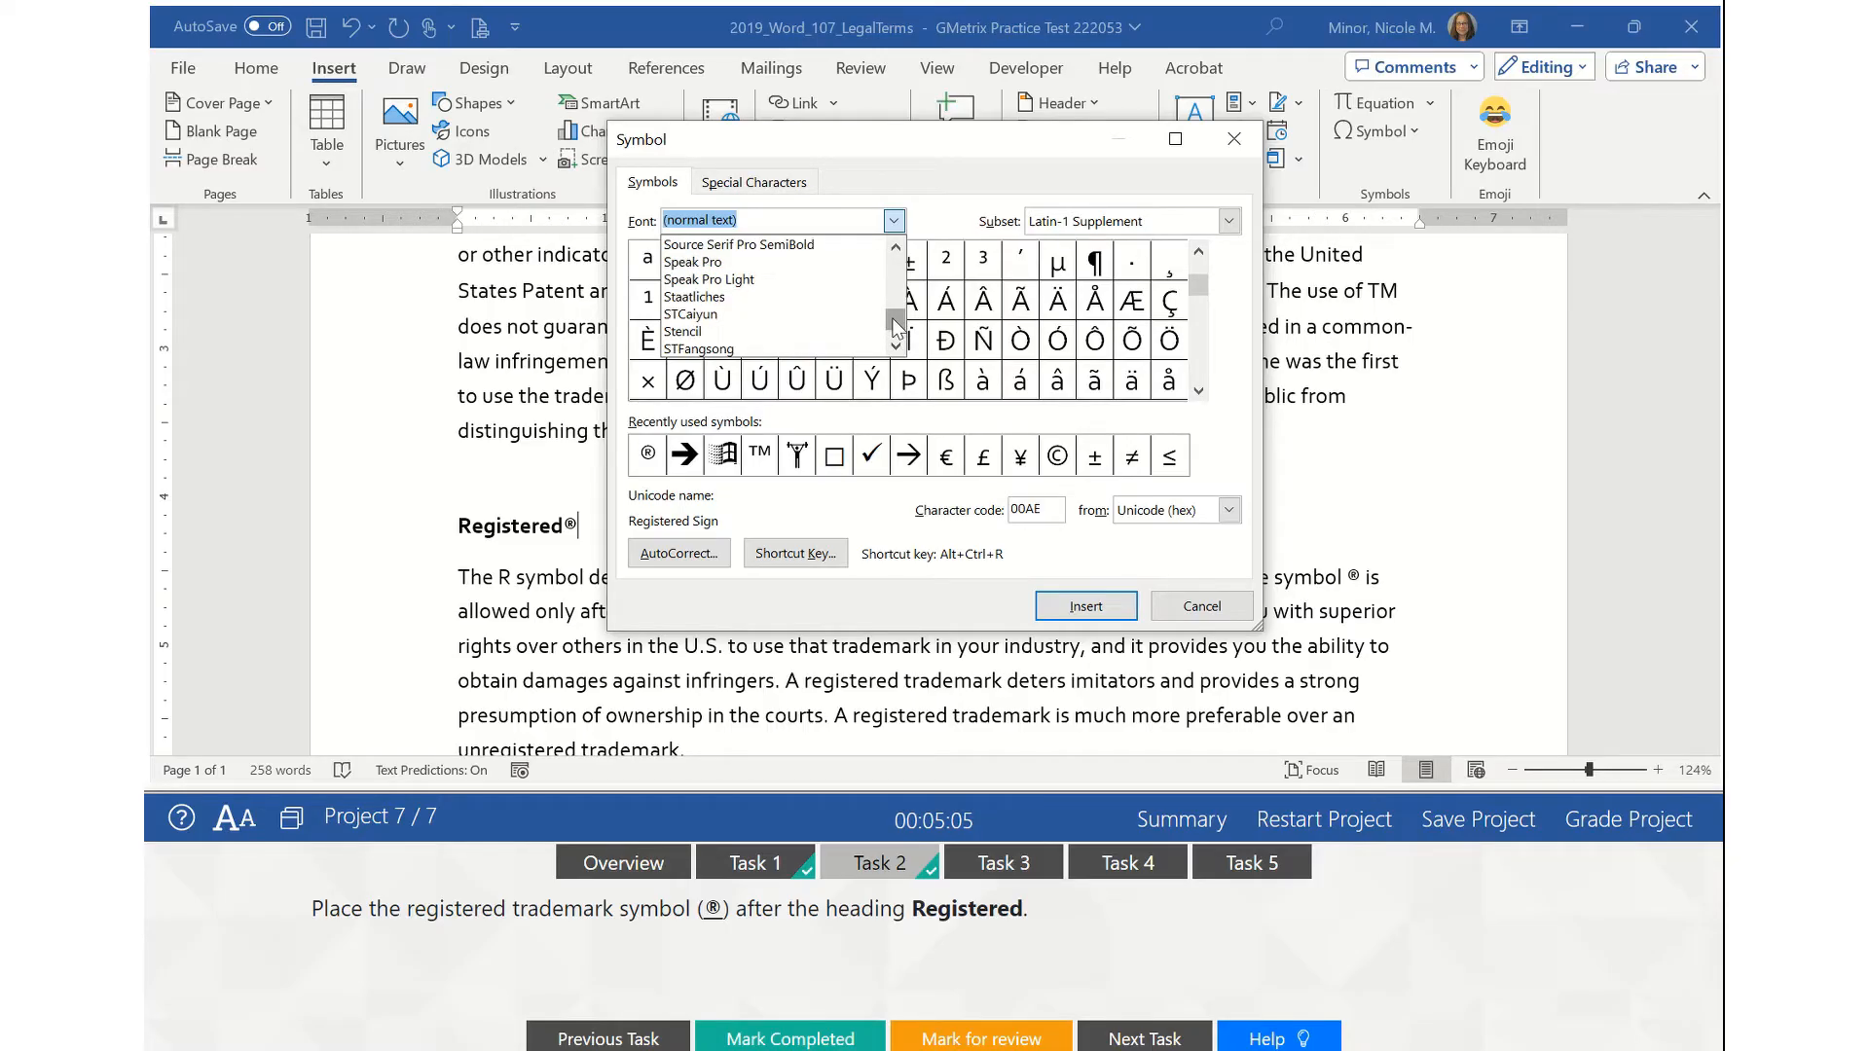
pyautogui.click(894, 346)
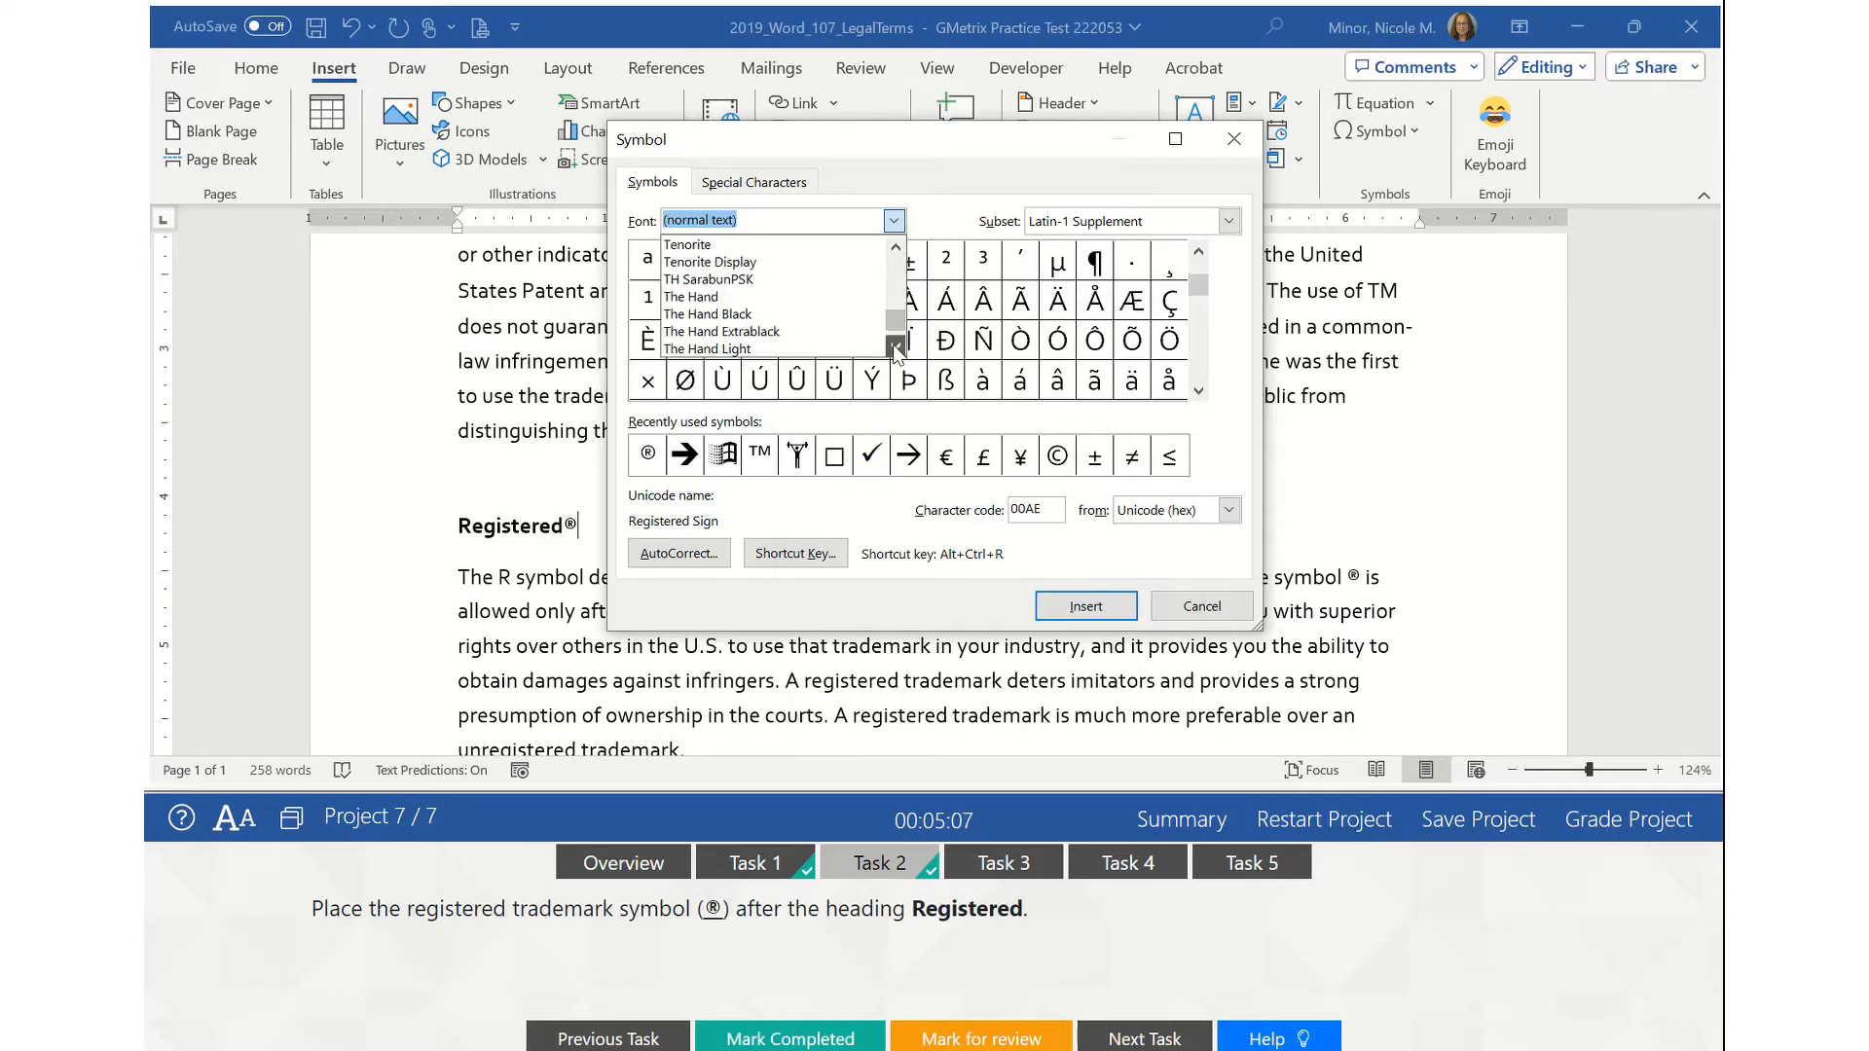
pyautogui.click(895, 349)
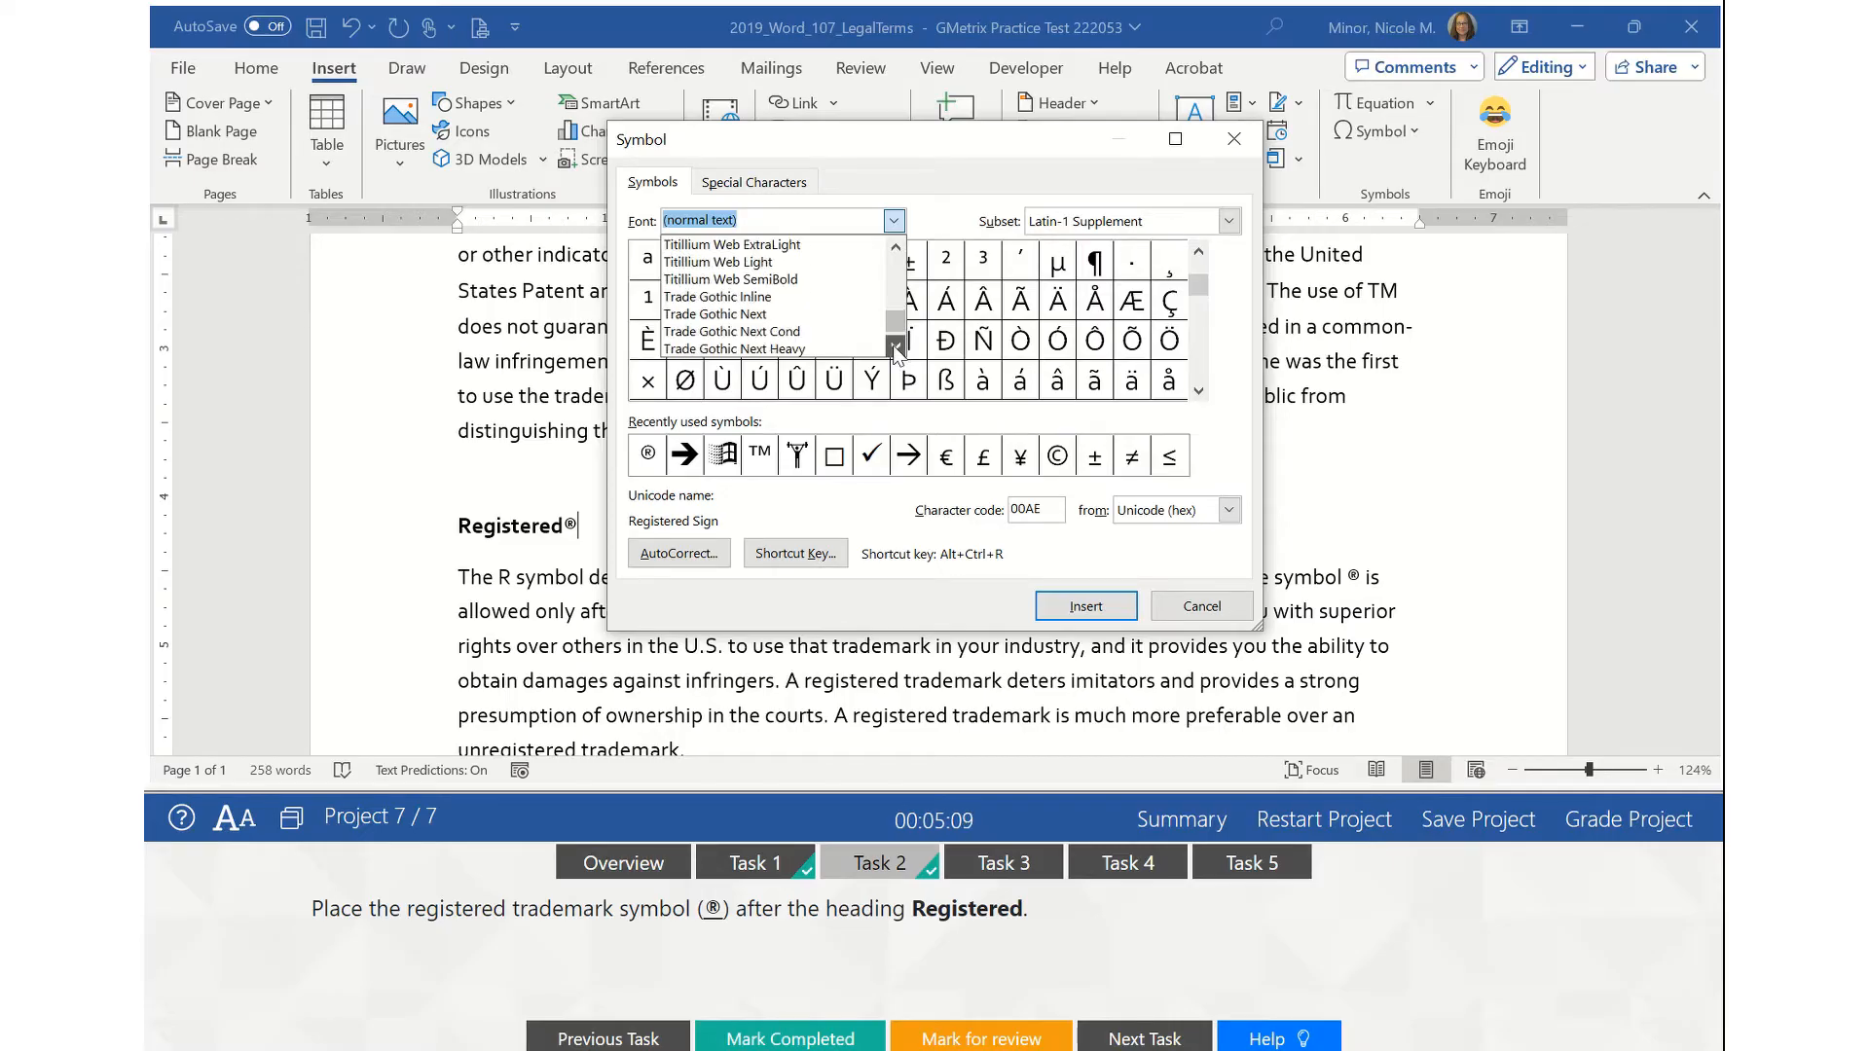
pyautogui.click(895, 348)
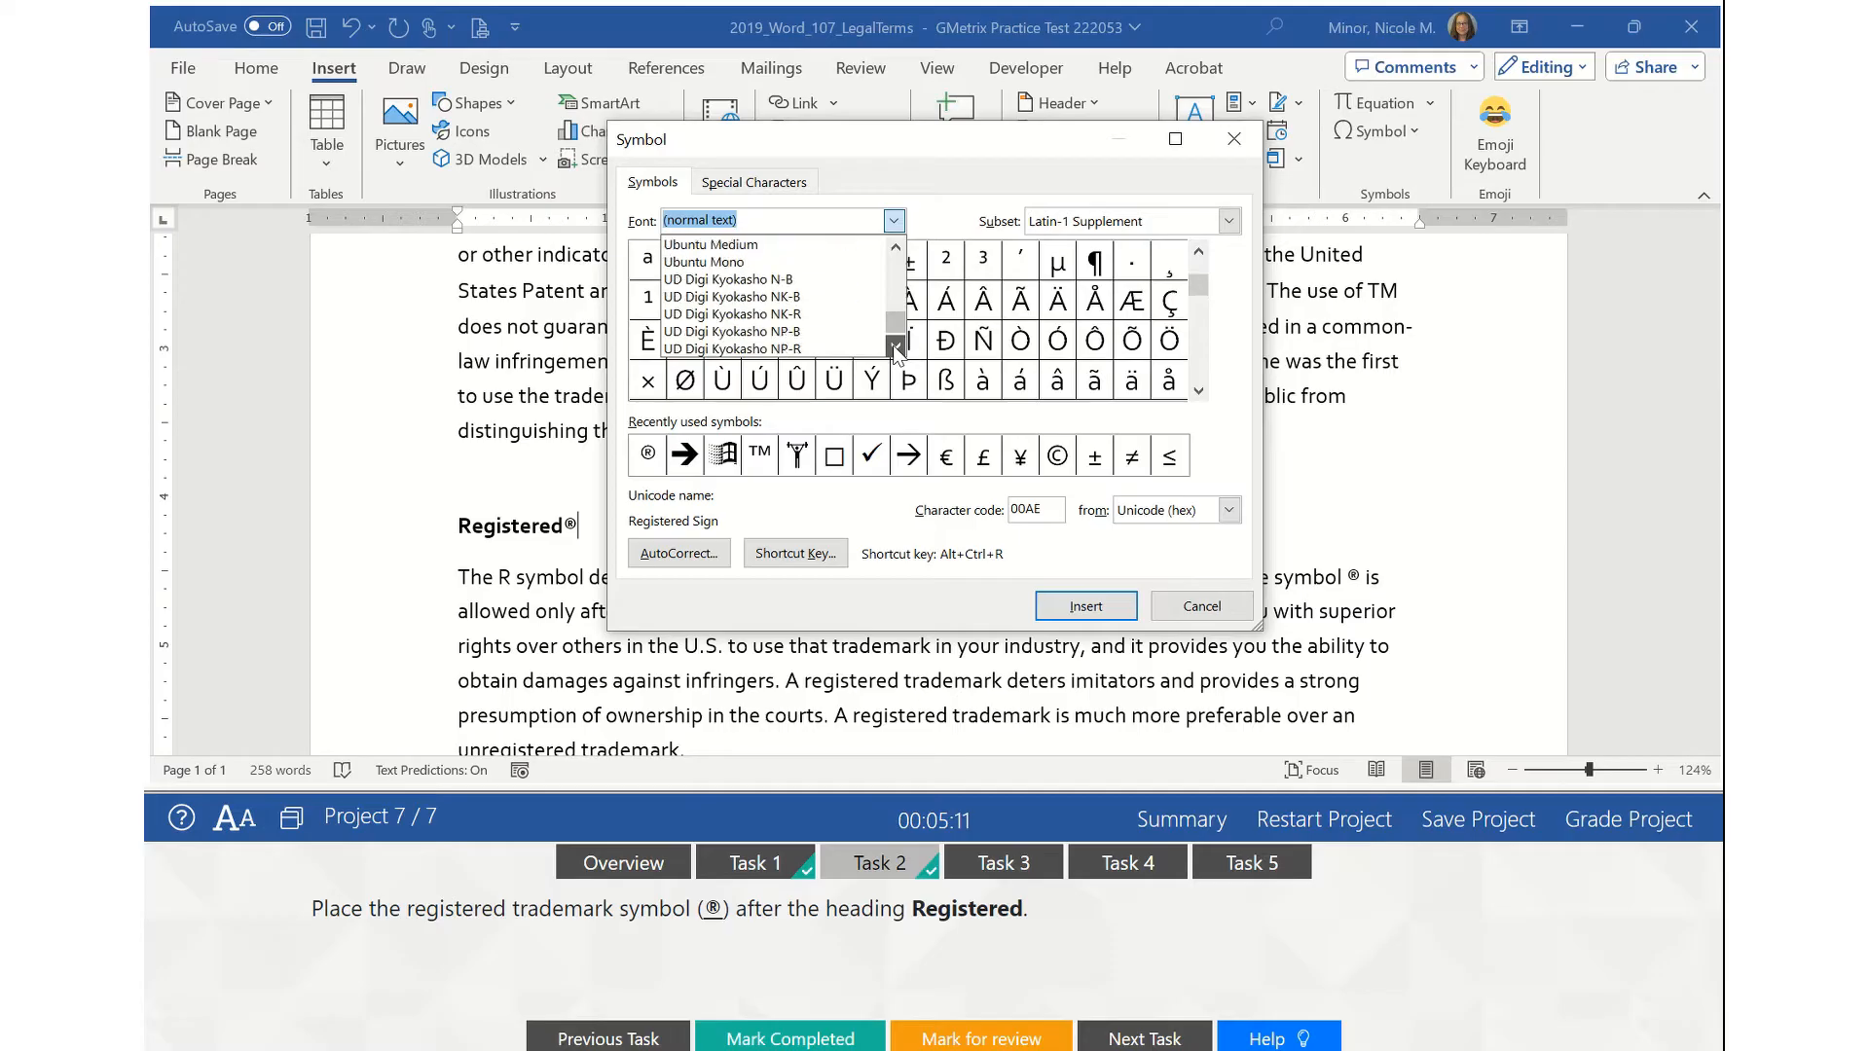
pyautogui.click(896, 349)
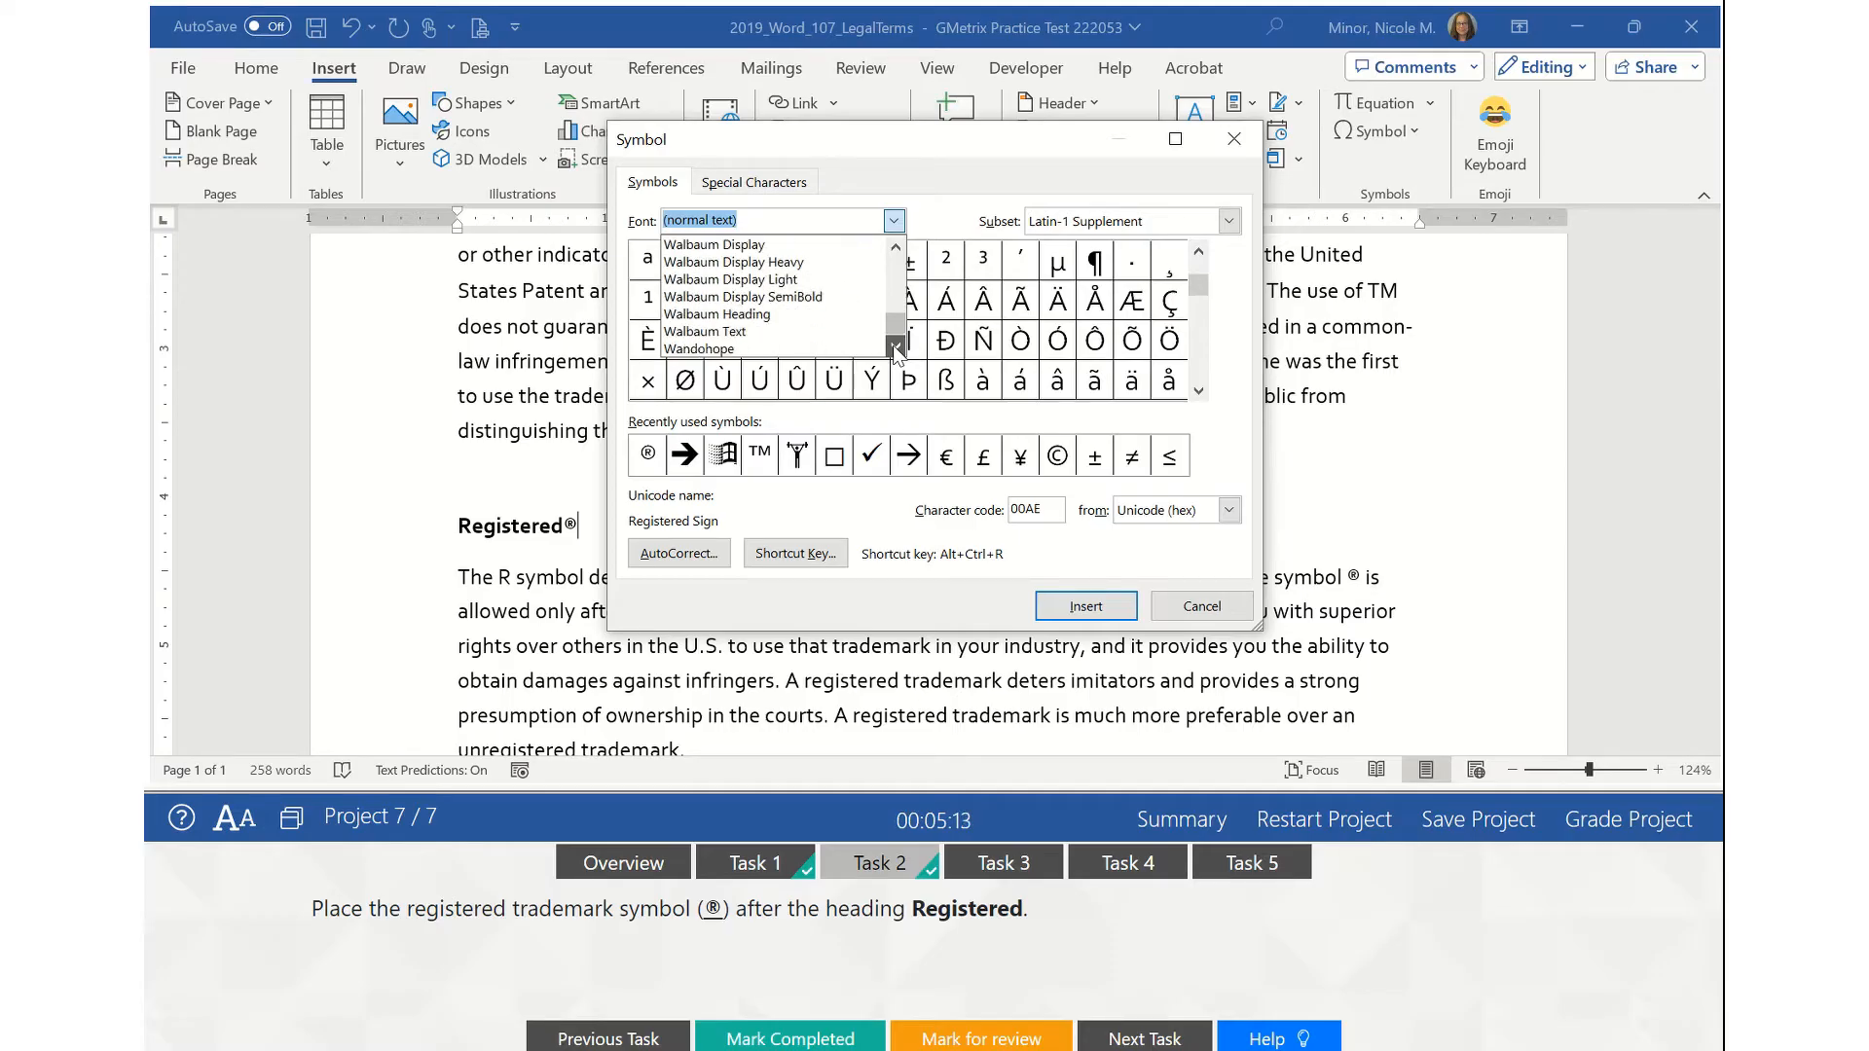
pyautogui.click(896, 349)
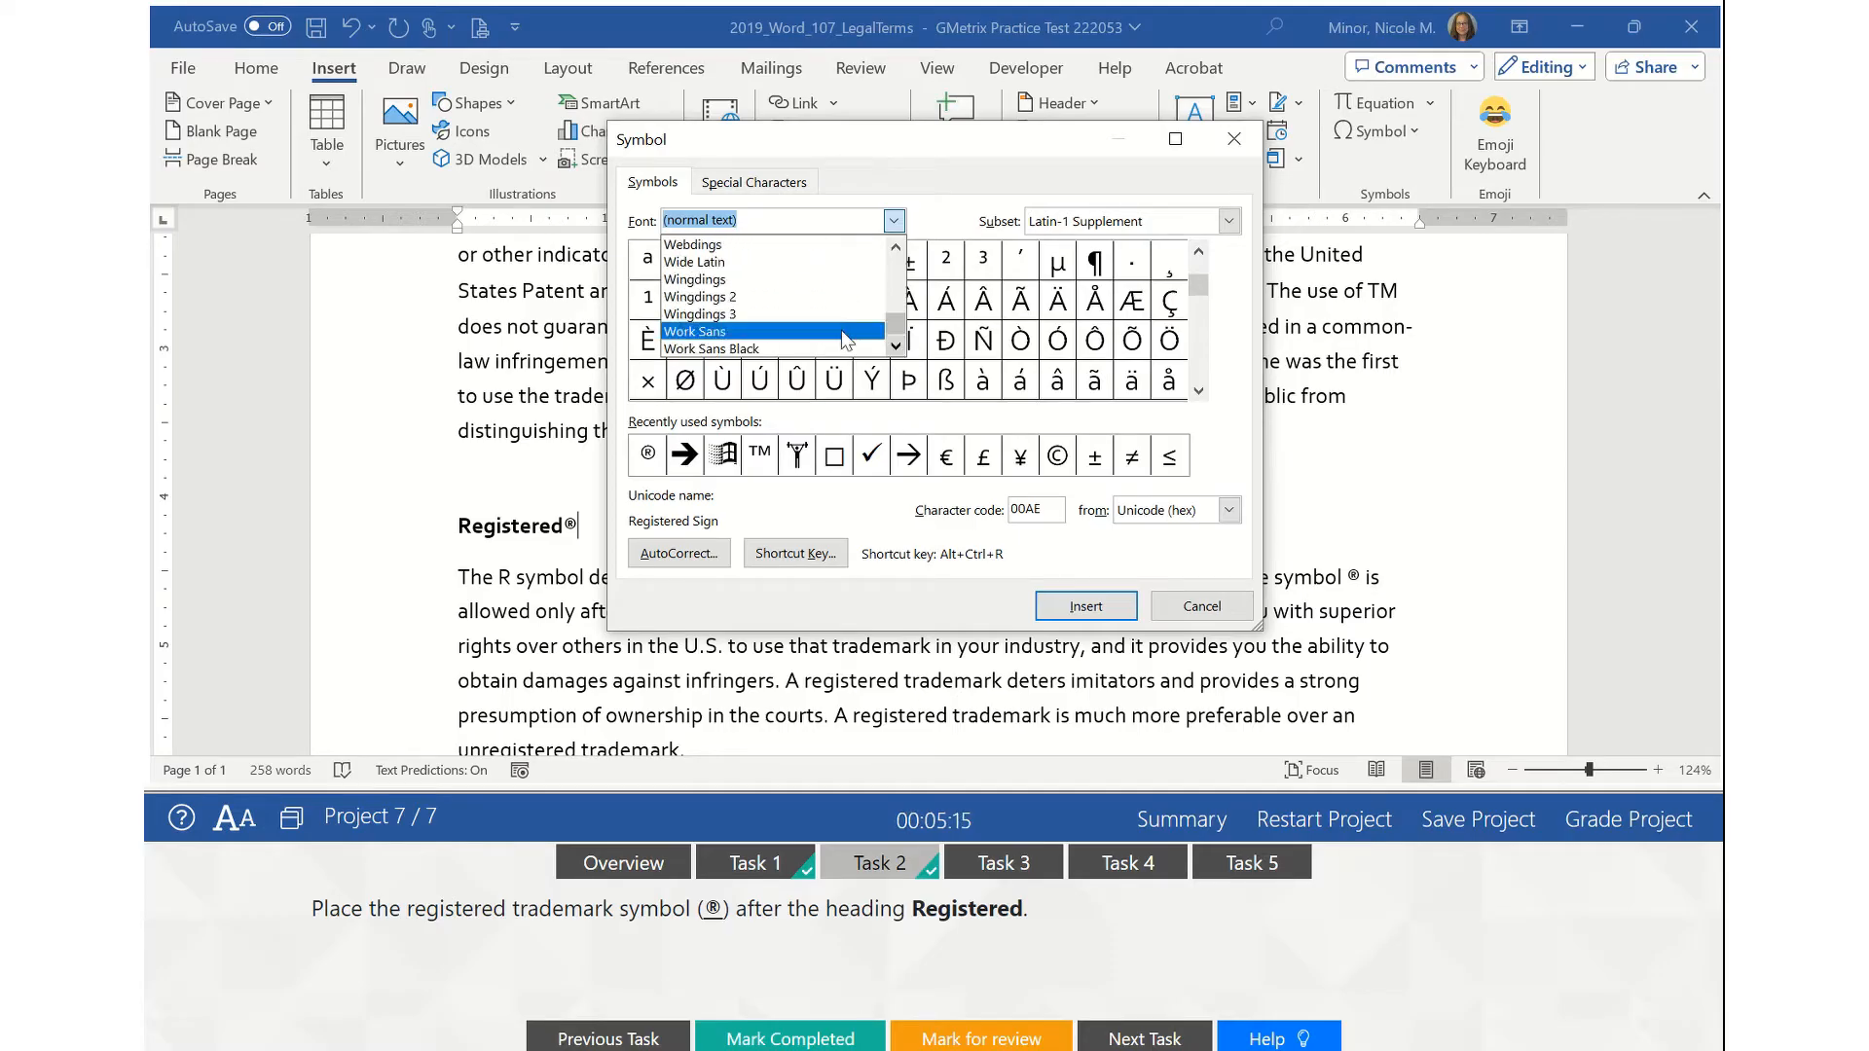
pyautogui.click(794, 283)
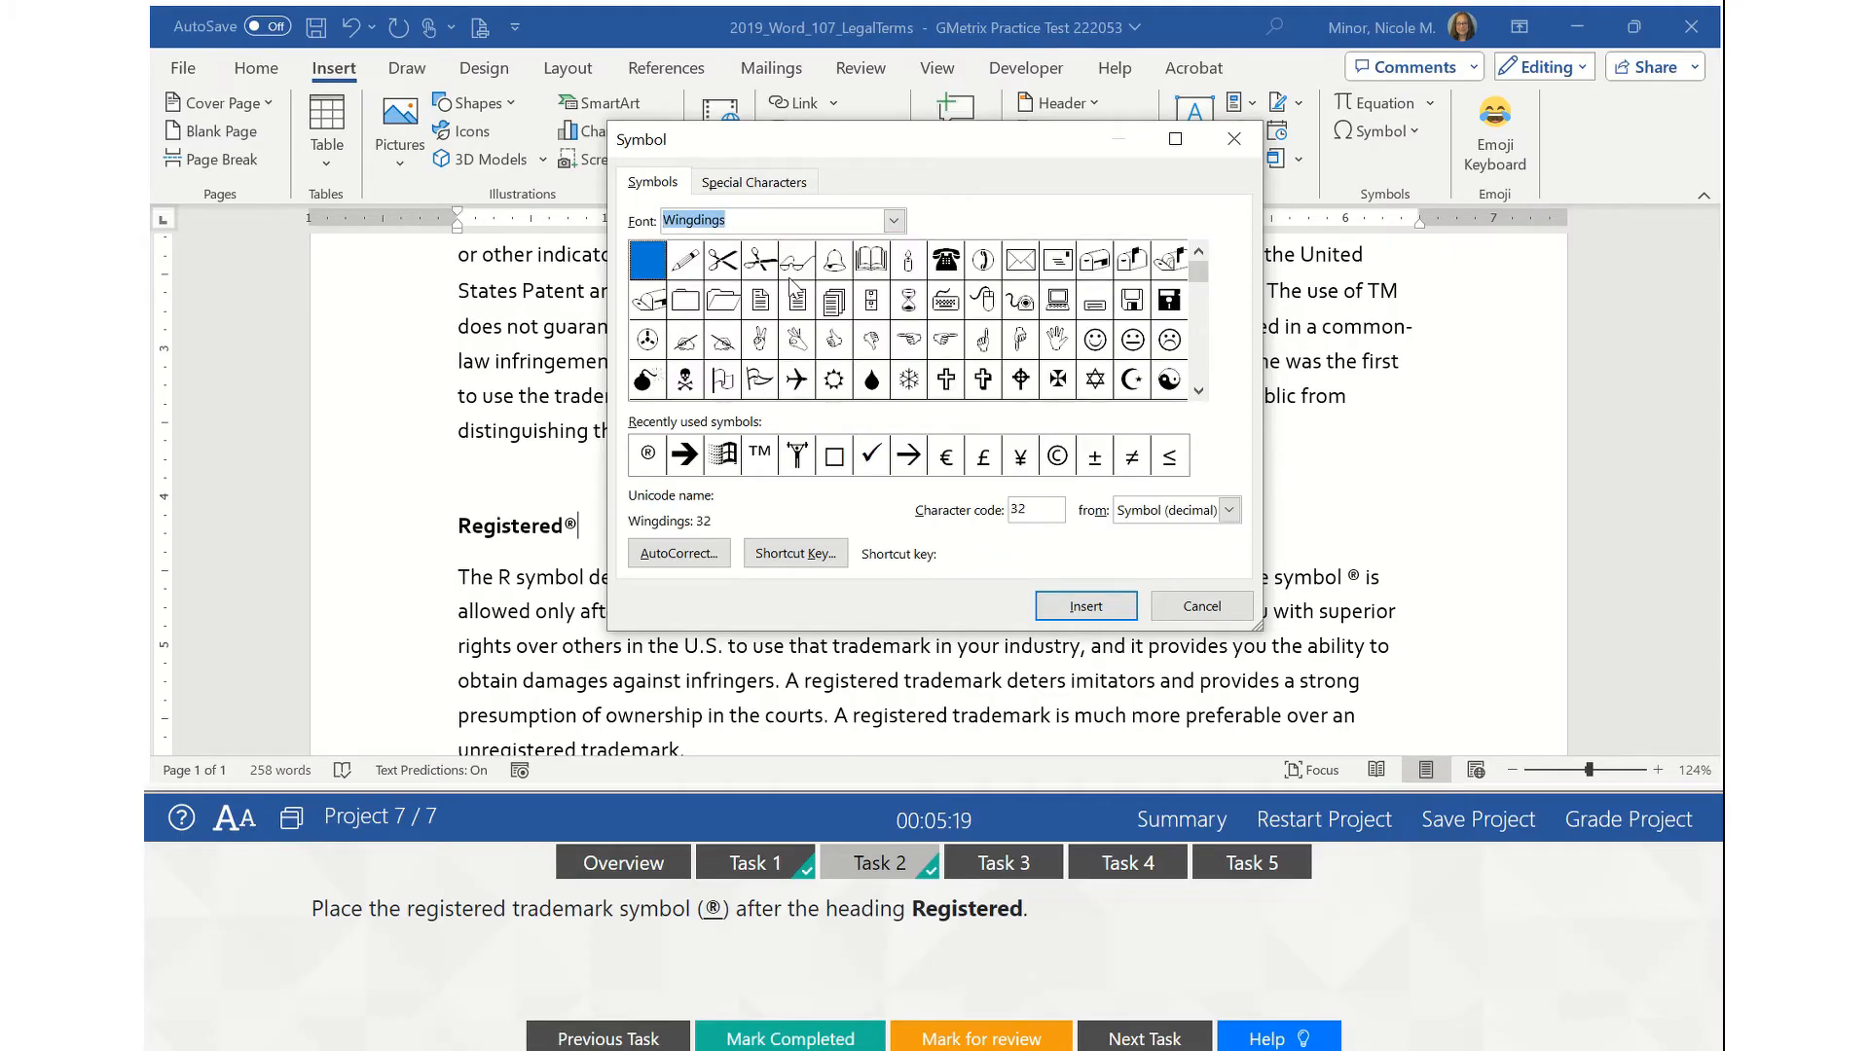
pyautogui.click(1063, 509)
pyautogui.press('BackSpace')
pyautogui.press('BackSpace')
pyautogui.write('123')
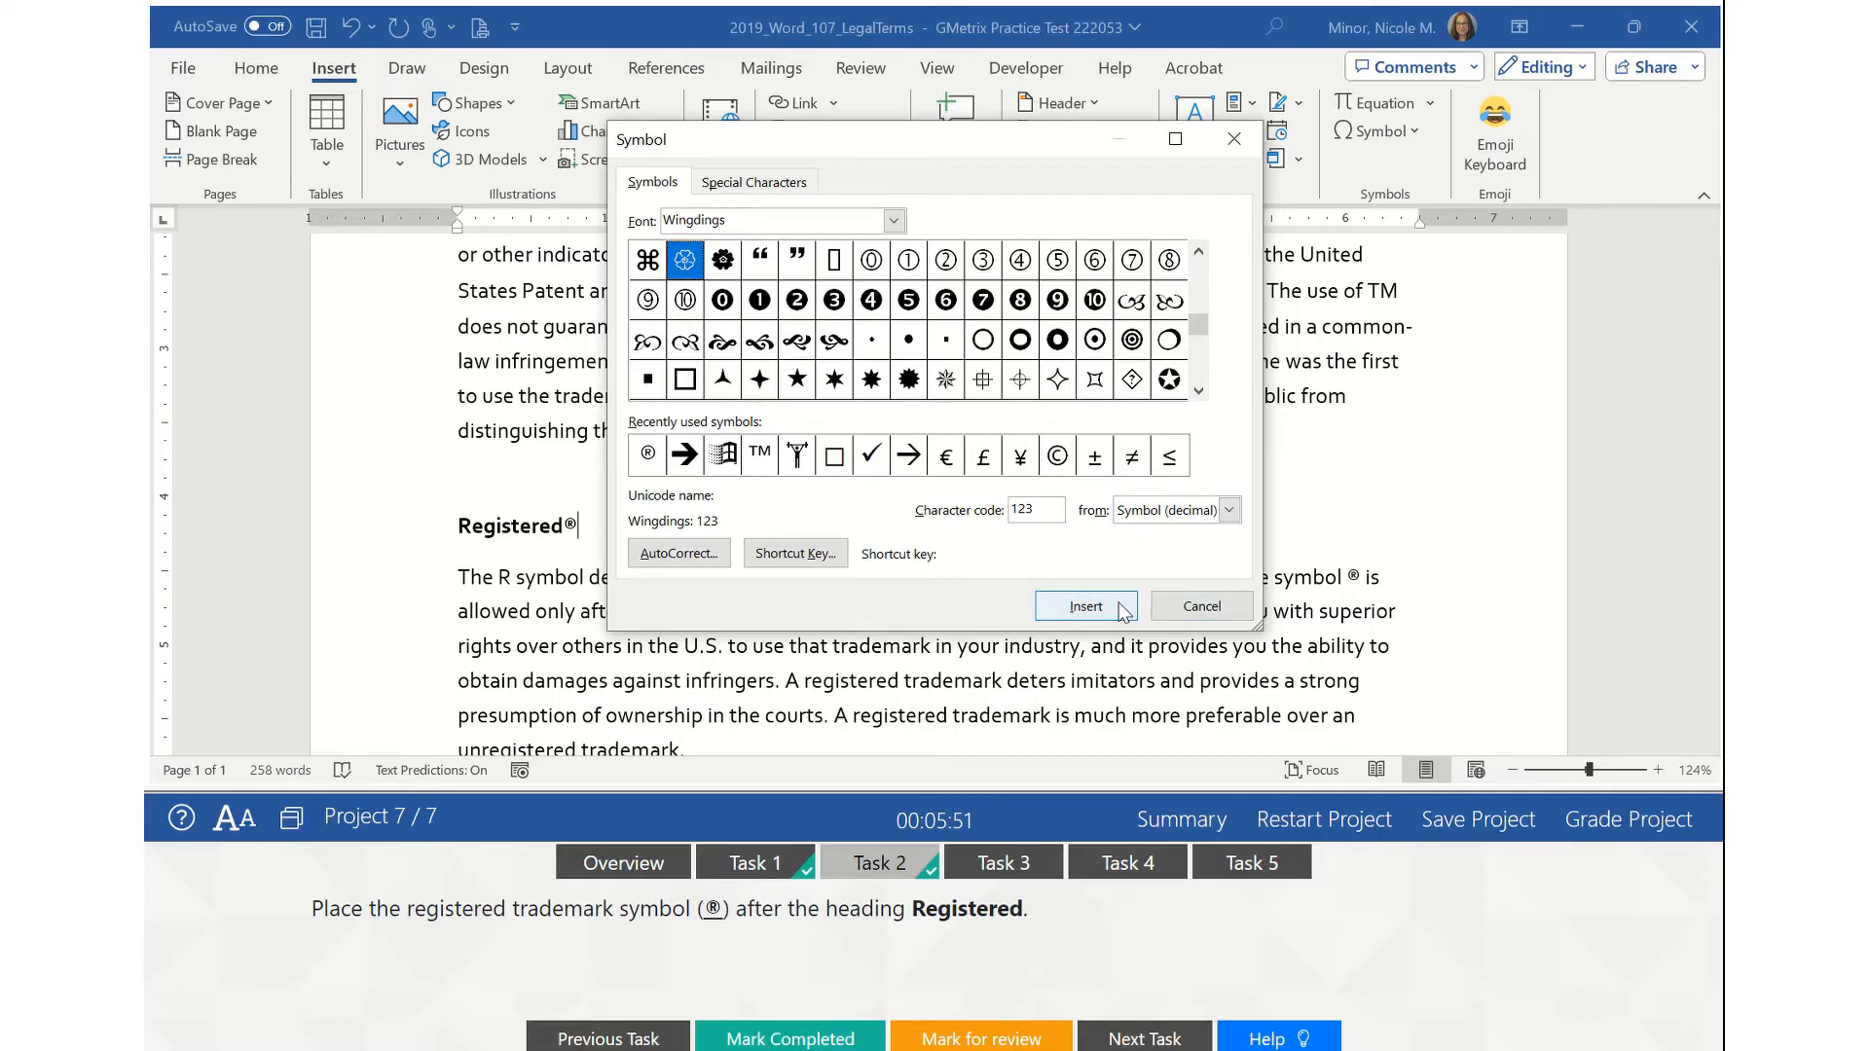
# - Close the Symbol dialog without inserting anything and open the Task 3 Small Caps instructions
pyautogui.click(1208, 603)
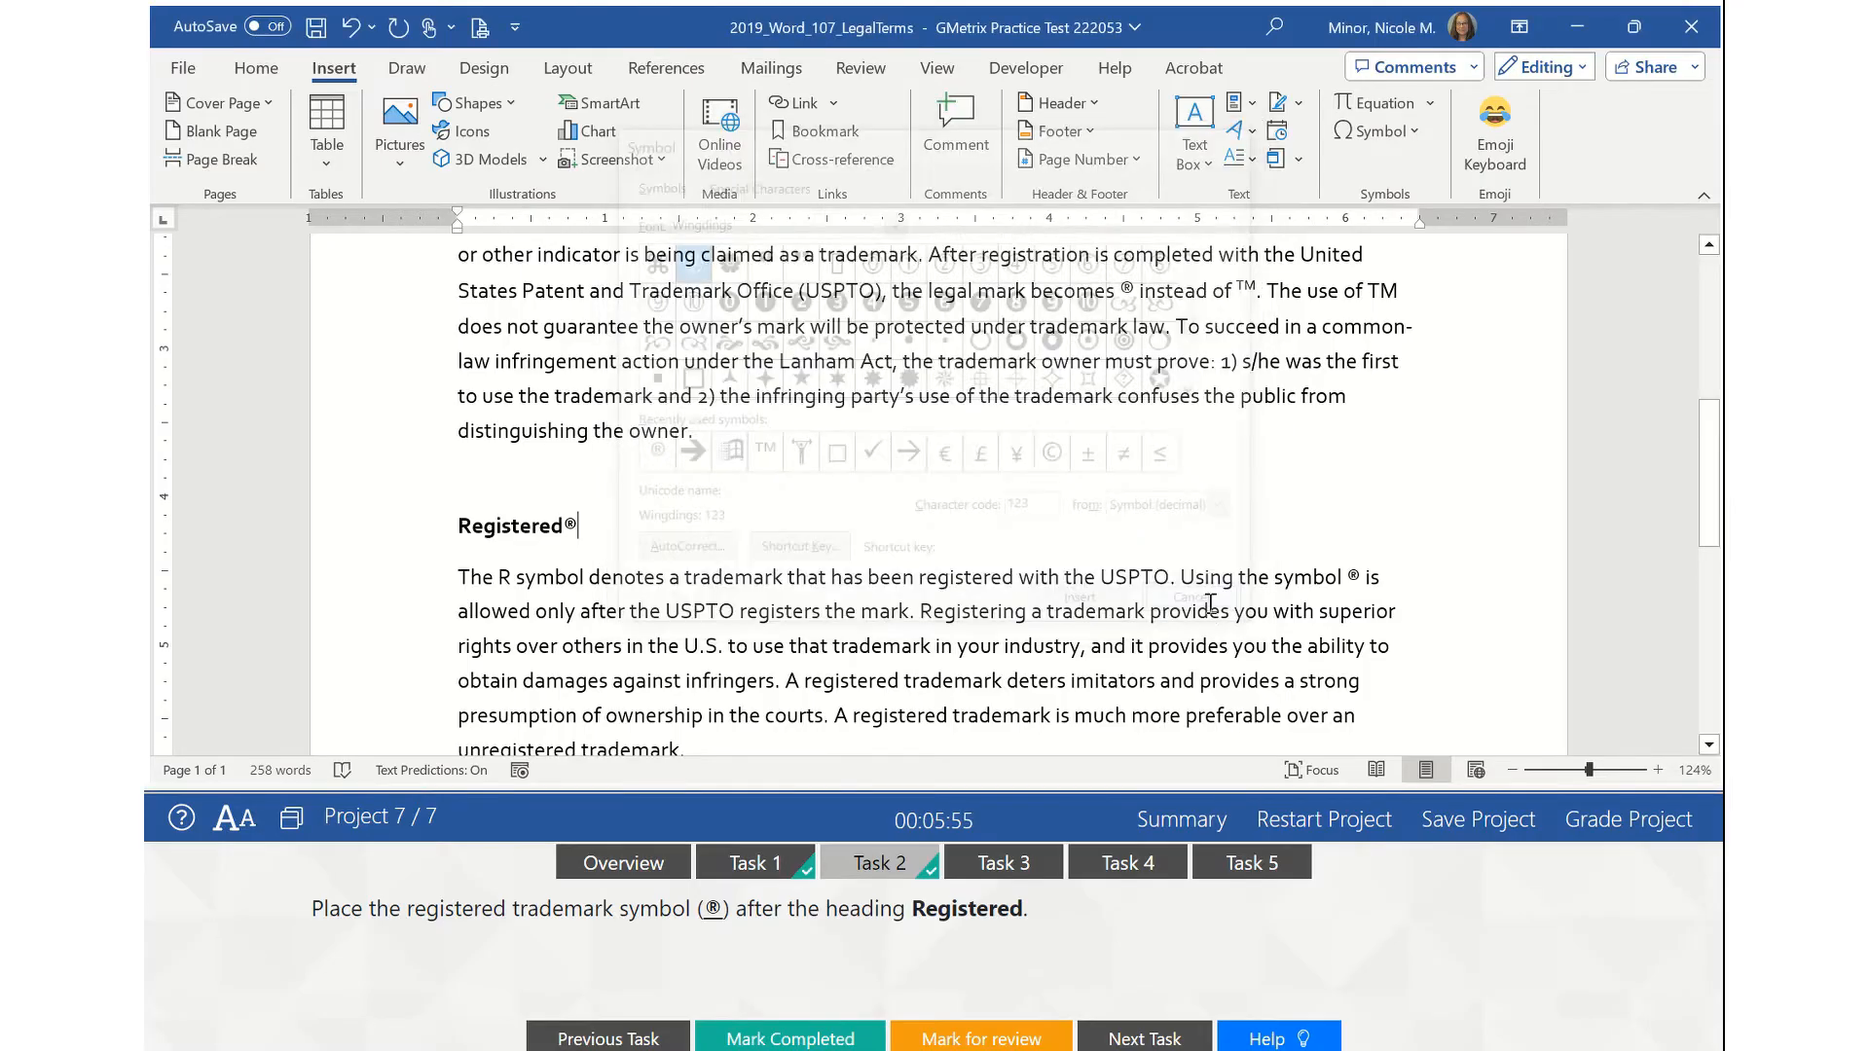
pyautogui.click(1032, 865)
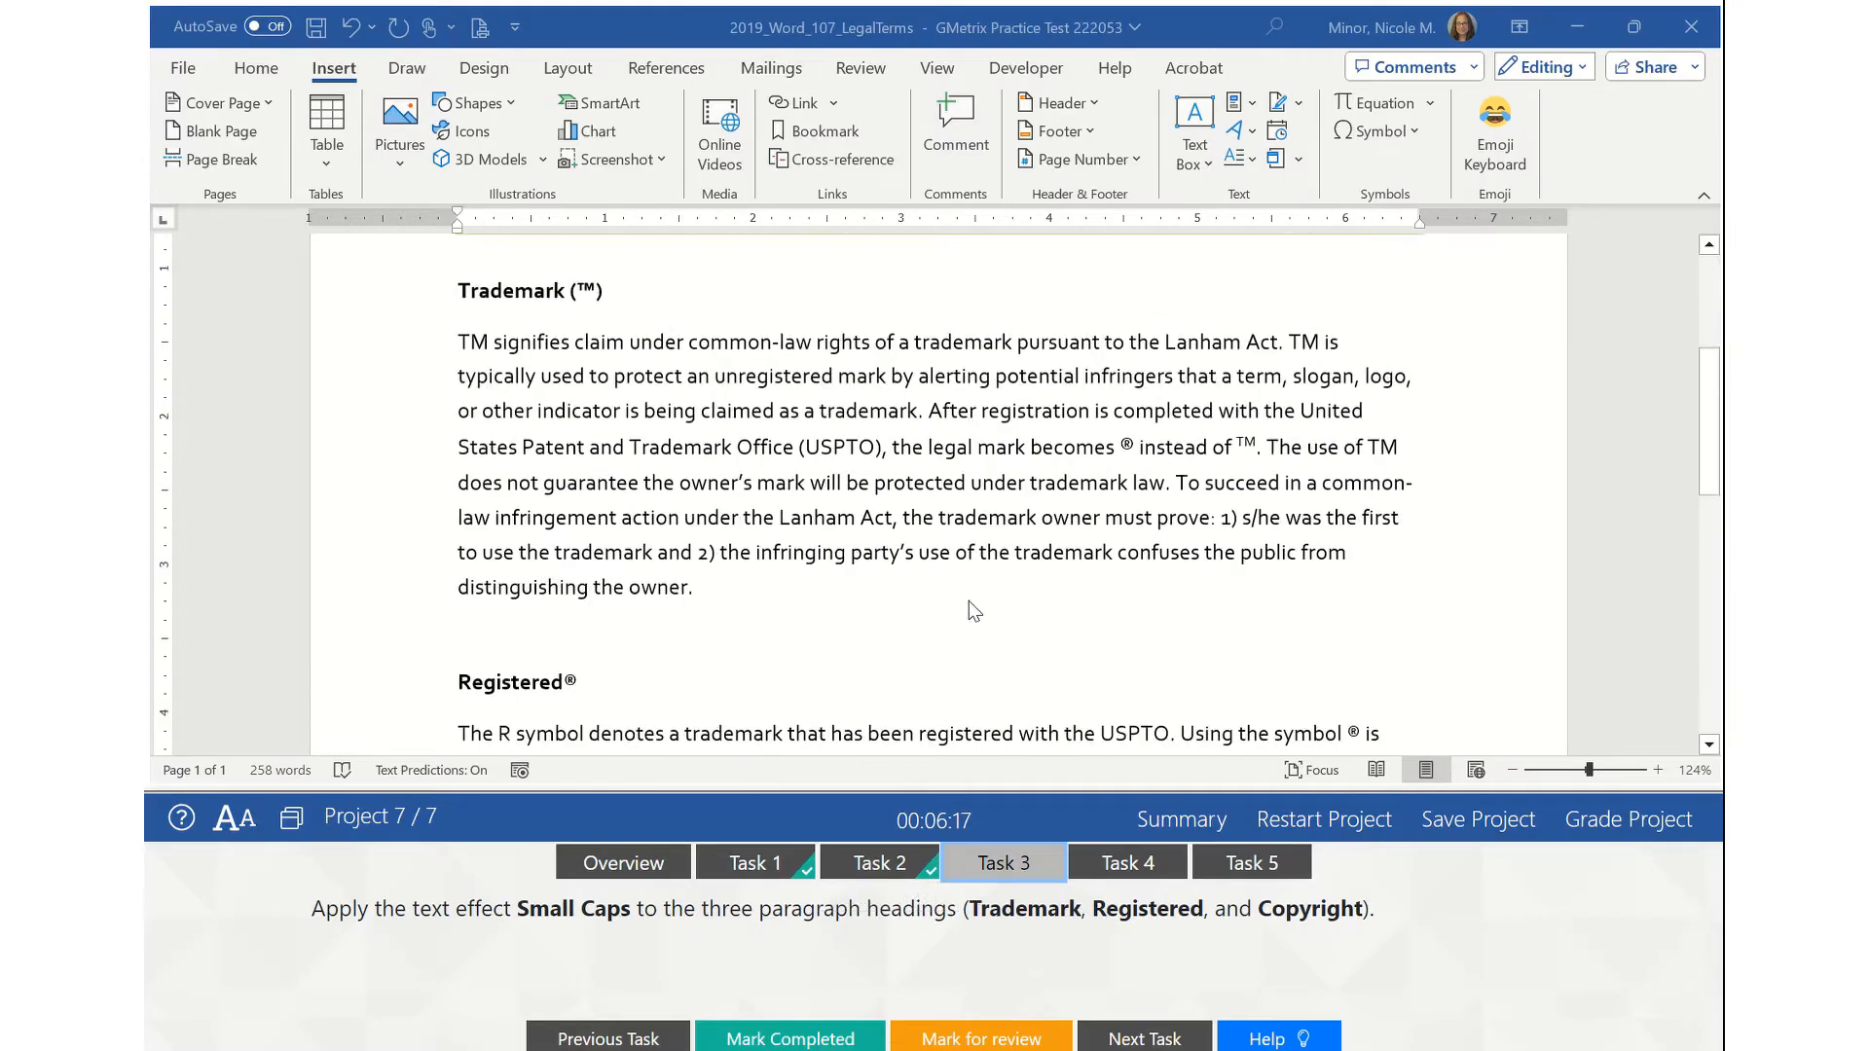
pyautogui.scroll(4, 967, 596)
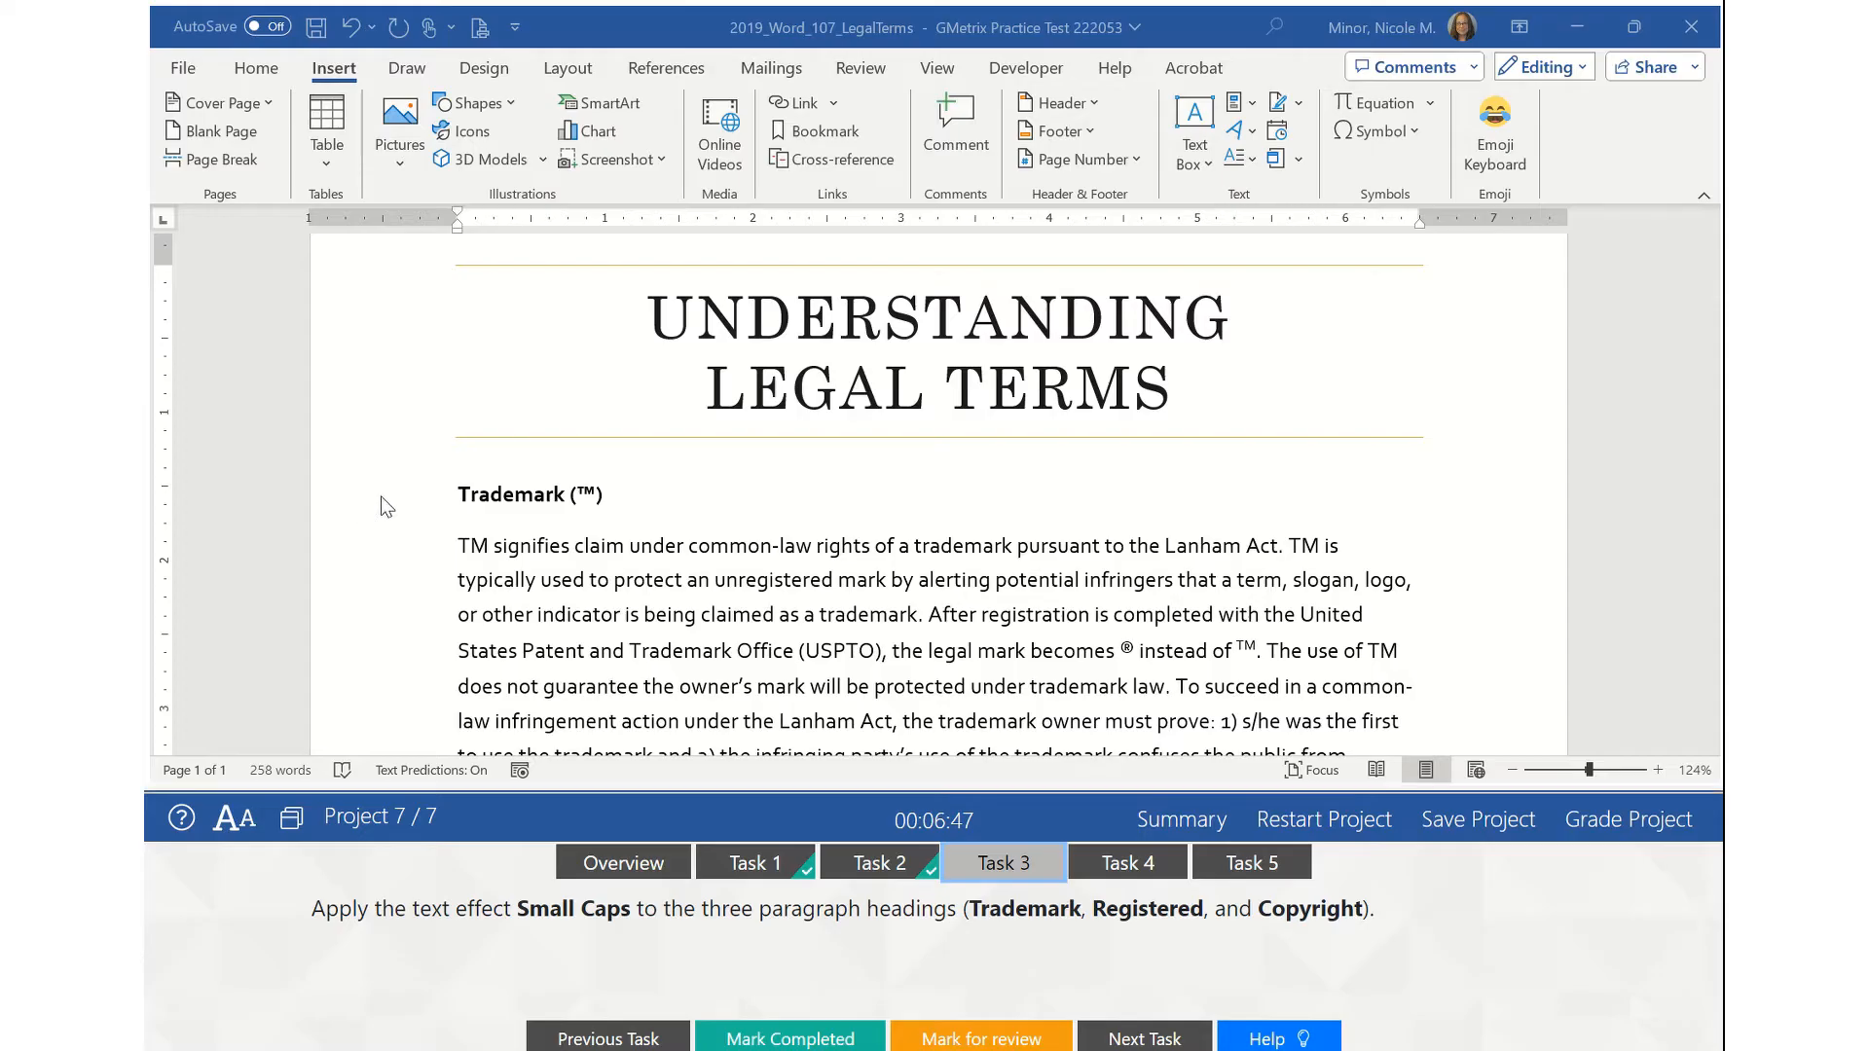
# - Select the Trademark heading, then add the Registered and Copyright headings to the selection
pyautogui.click(348, 505)
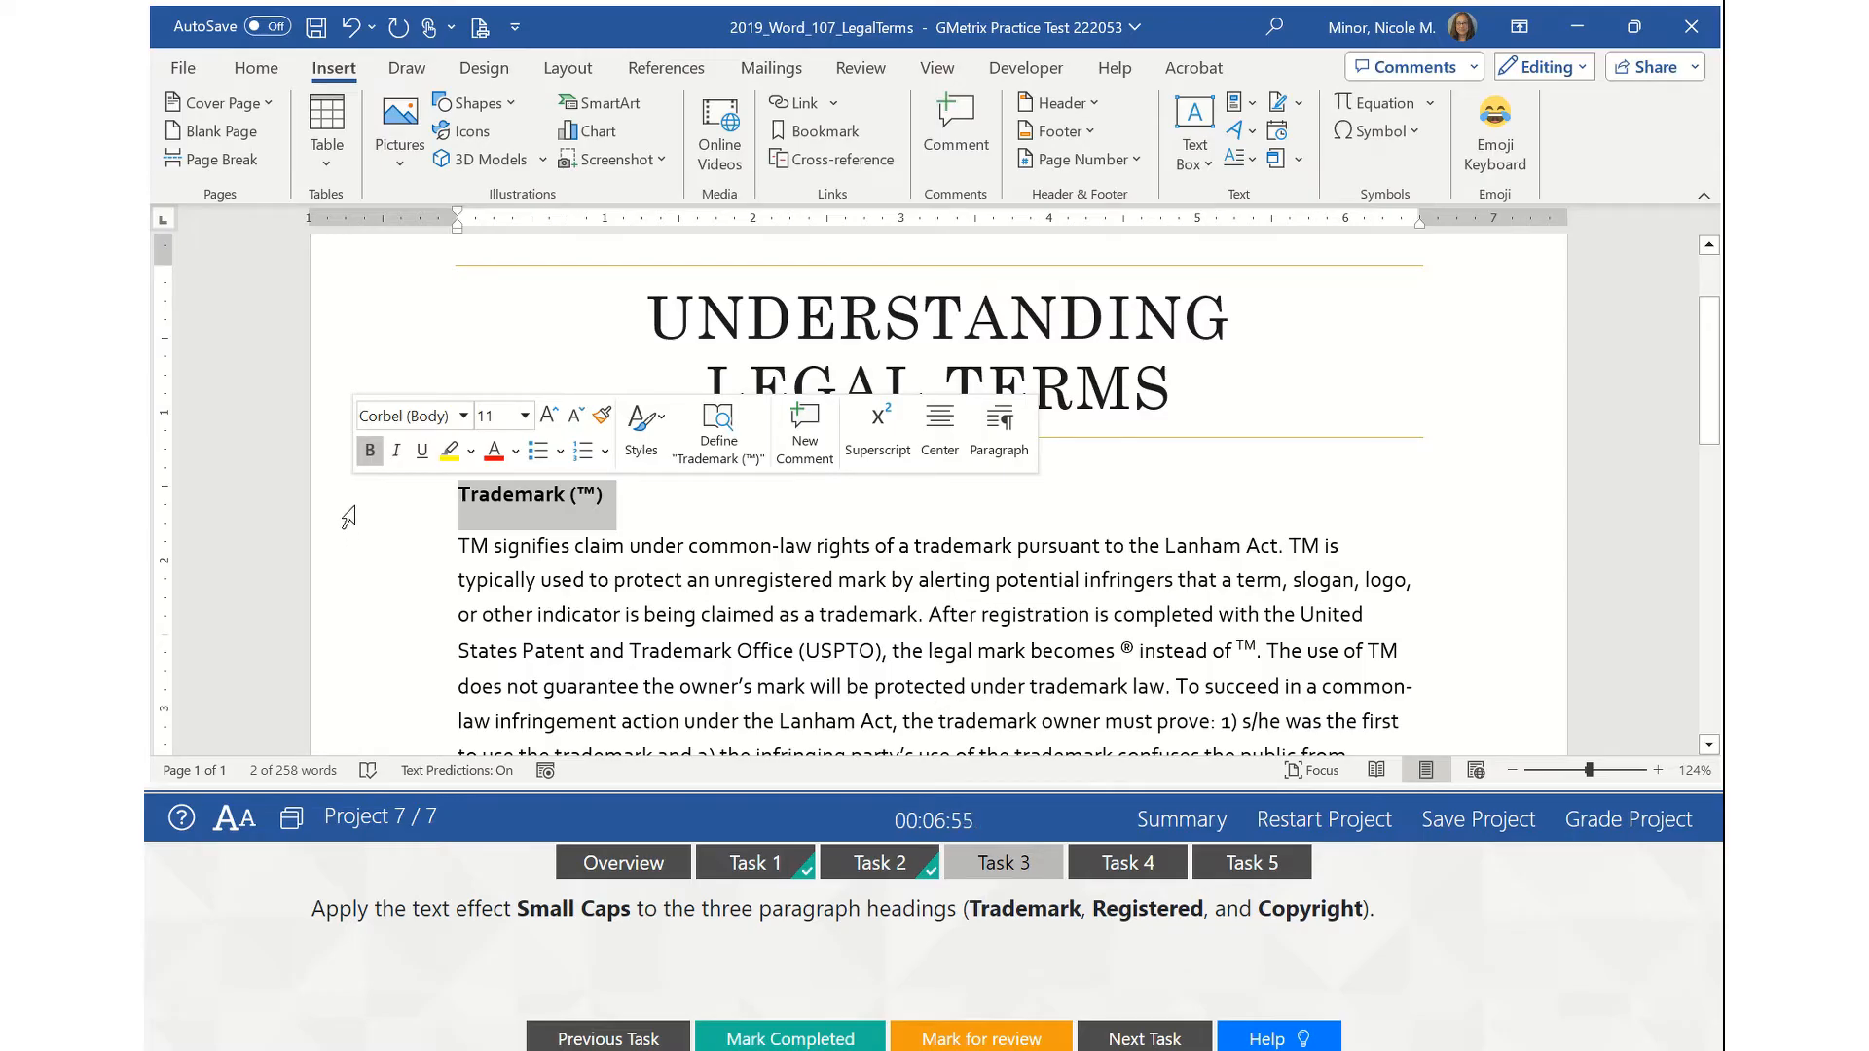
pyautogui.click(603, 494)
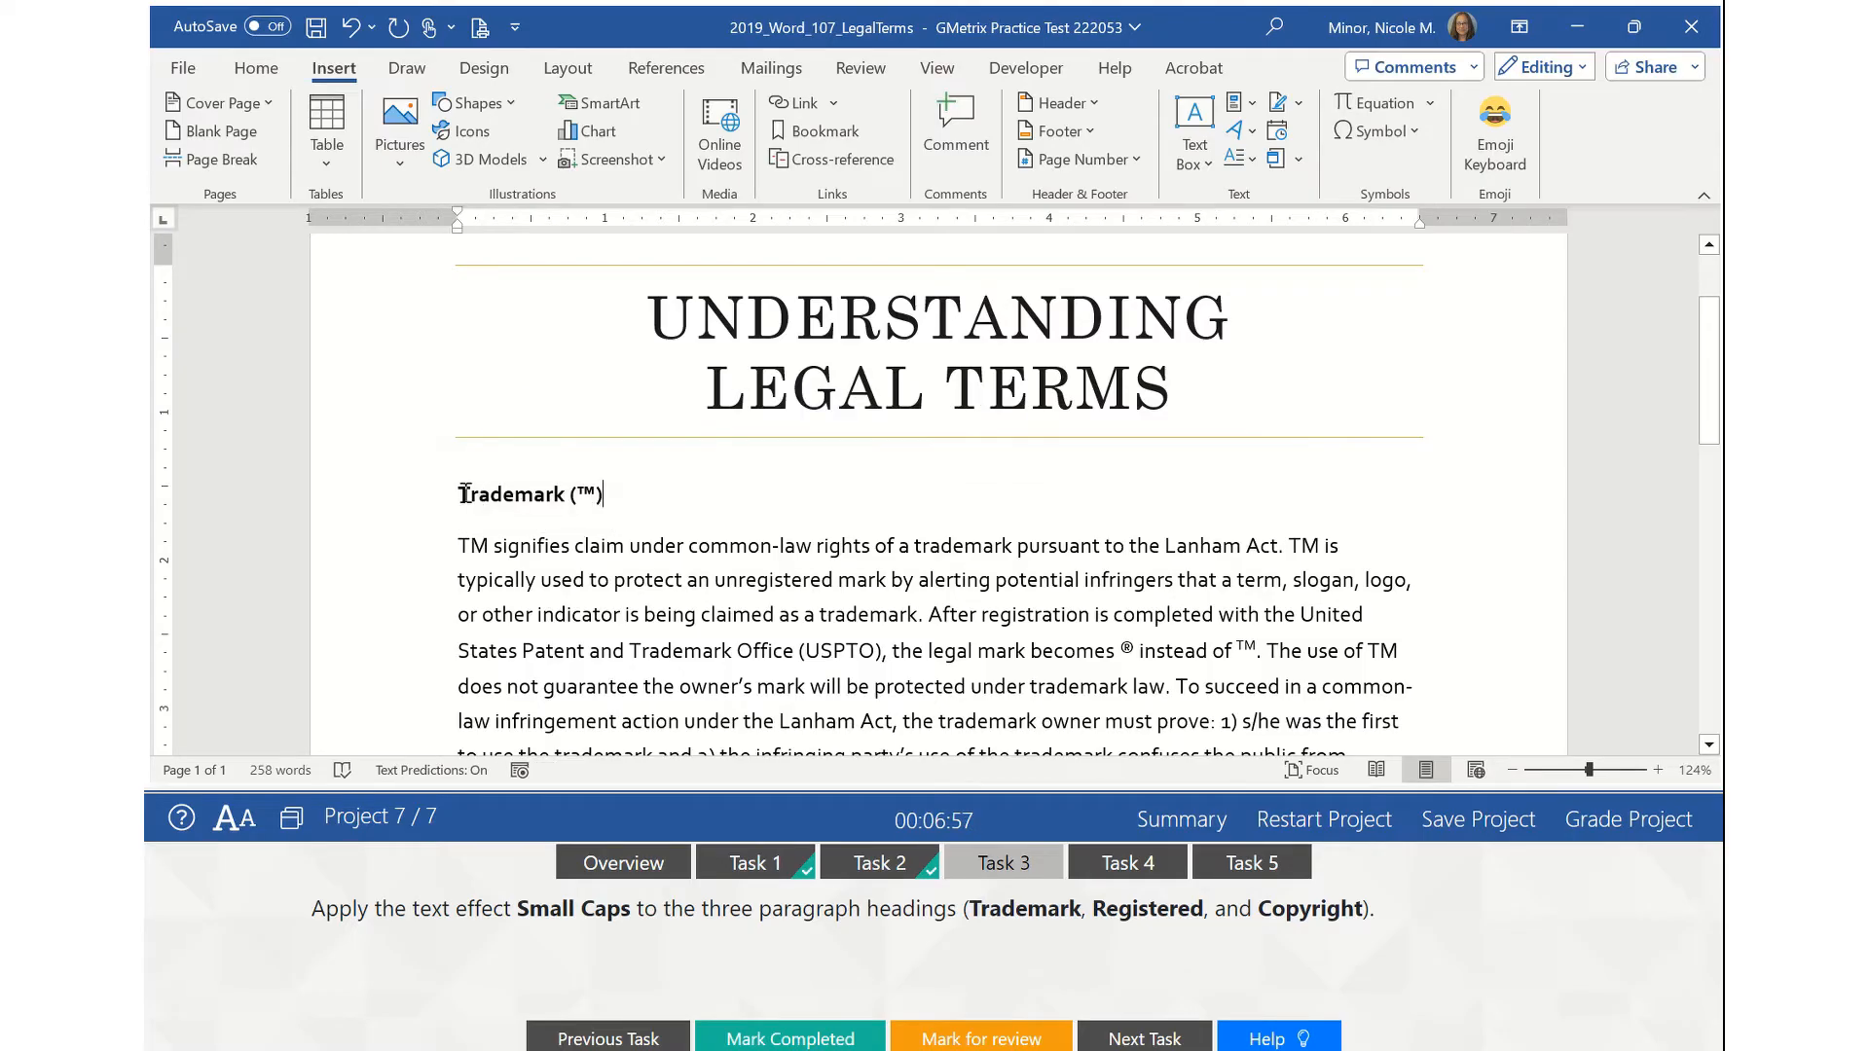
pyautogui.tripleClick(465, 494)
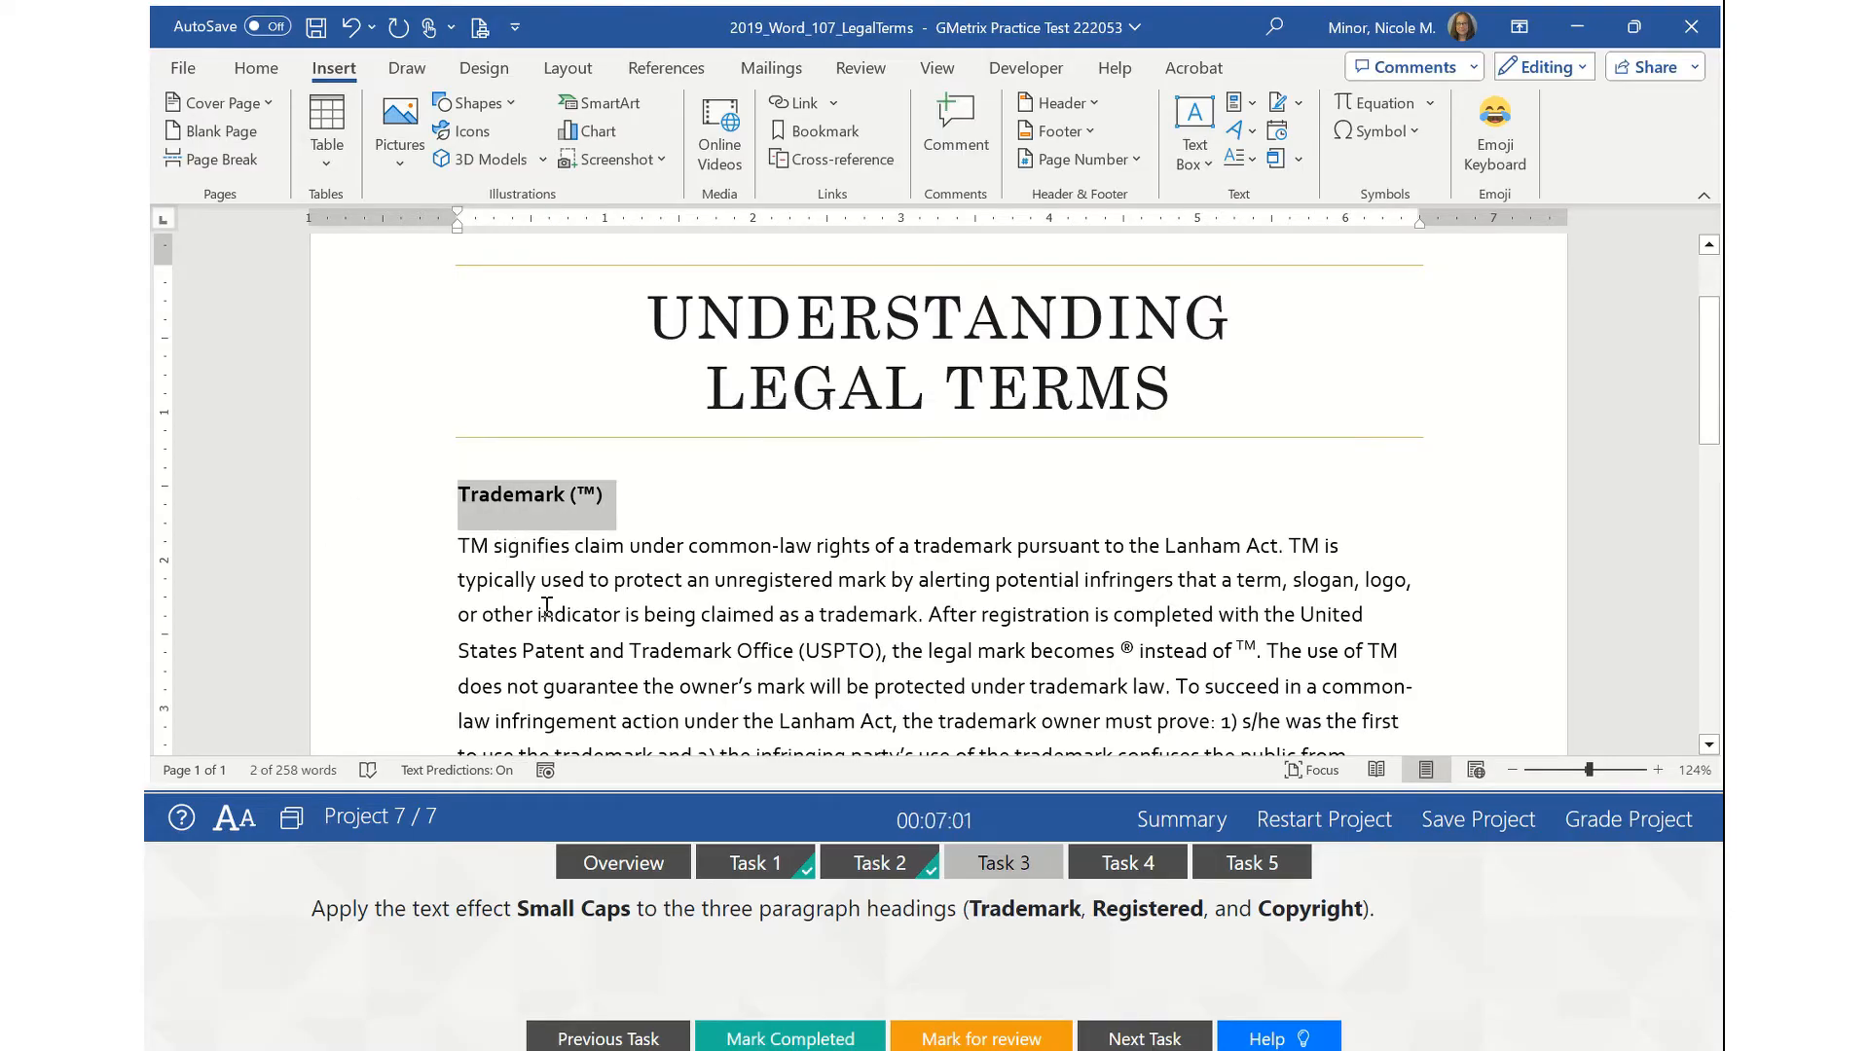
pyautogui.scroll(-1, 554, 584)
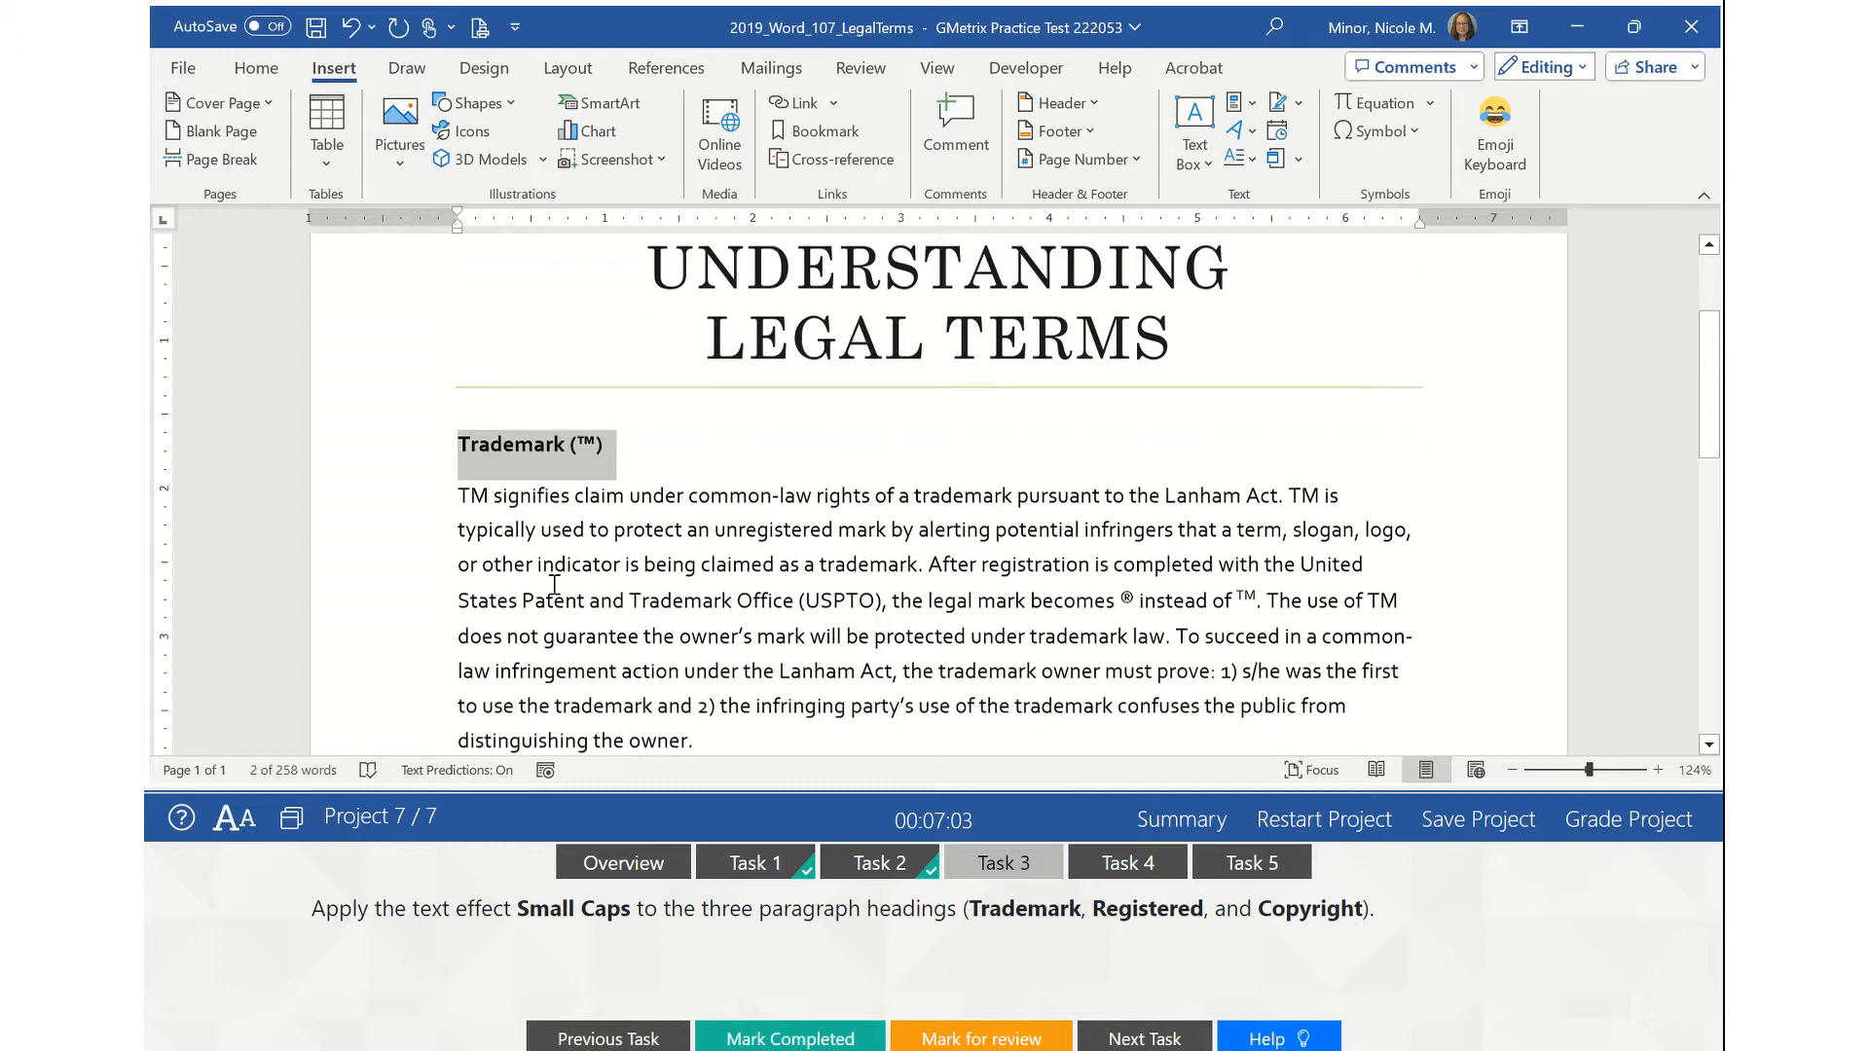
pyautogui.scroll(-5, 554, 584)
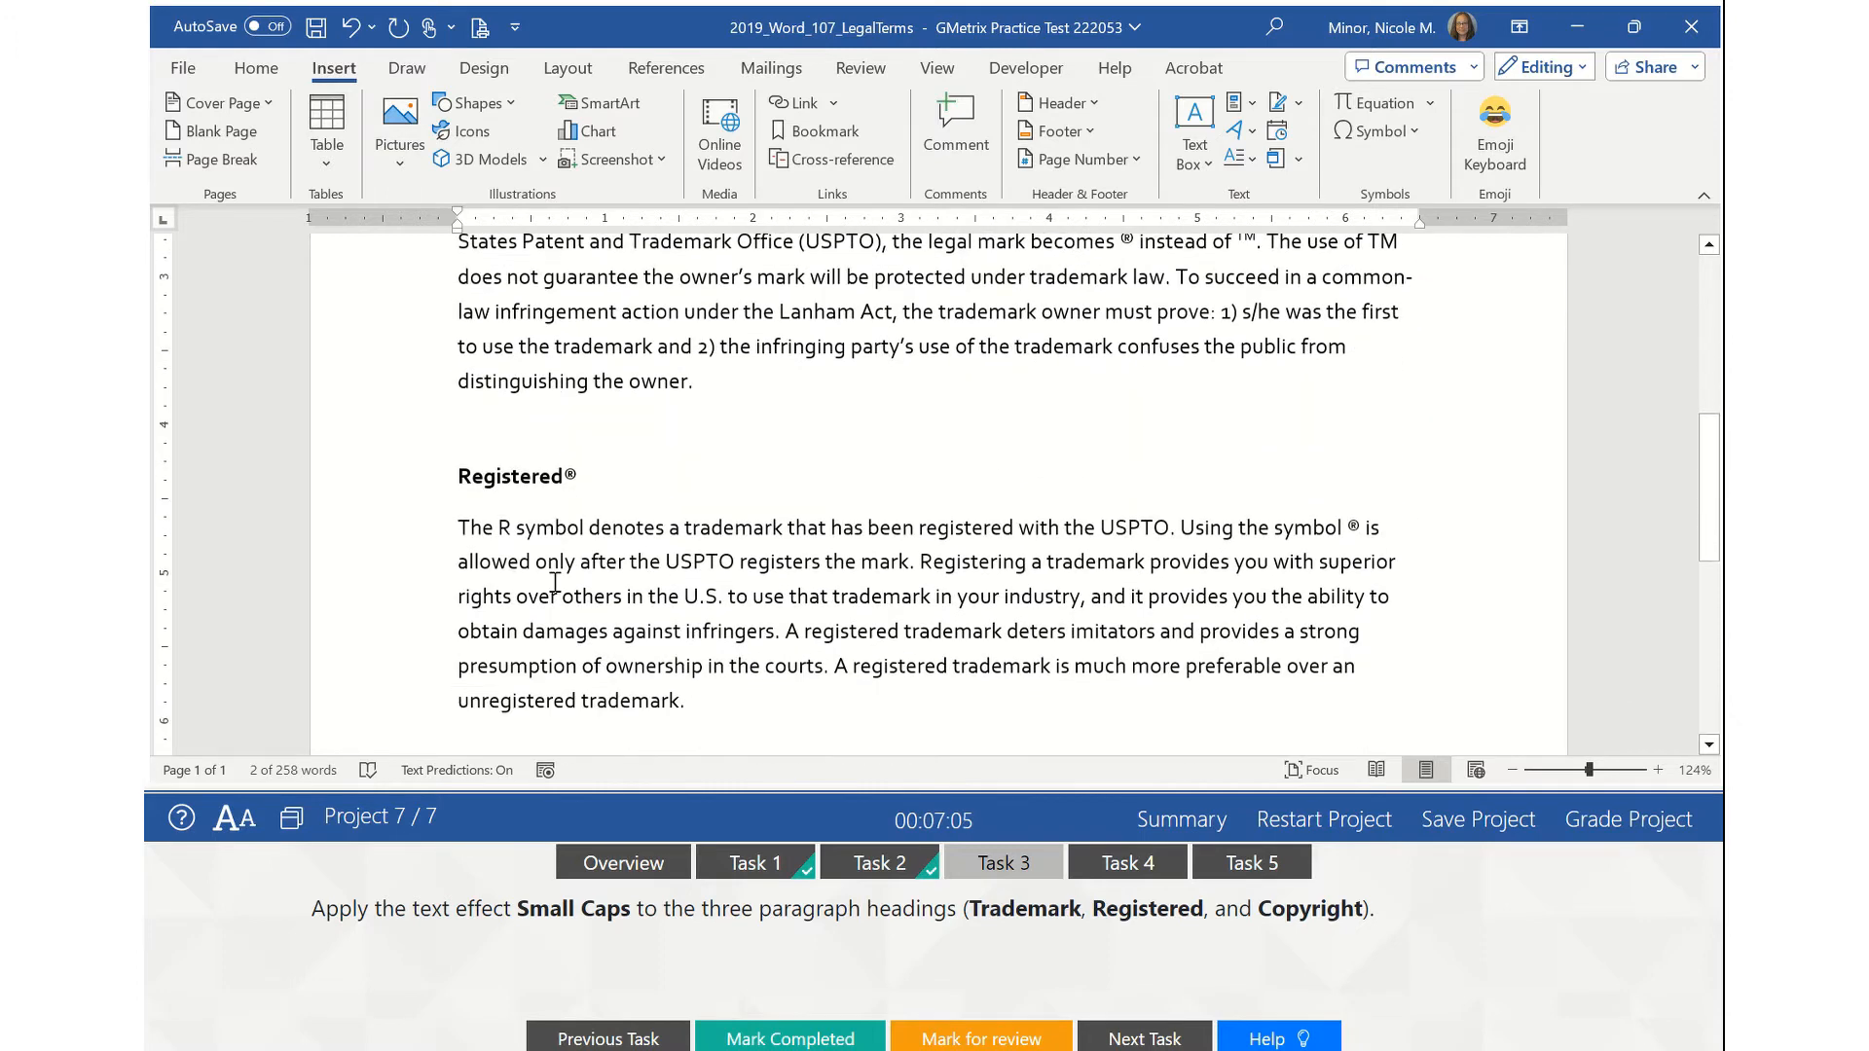
pyautogui.scroll(-3, 554, 584)
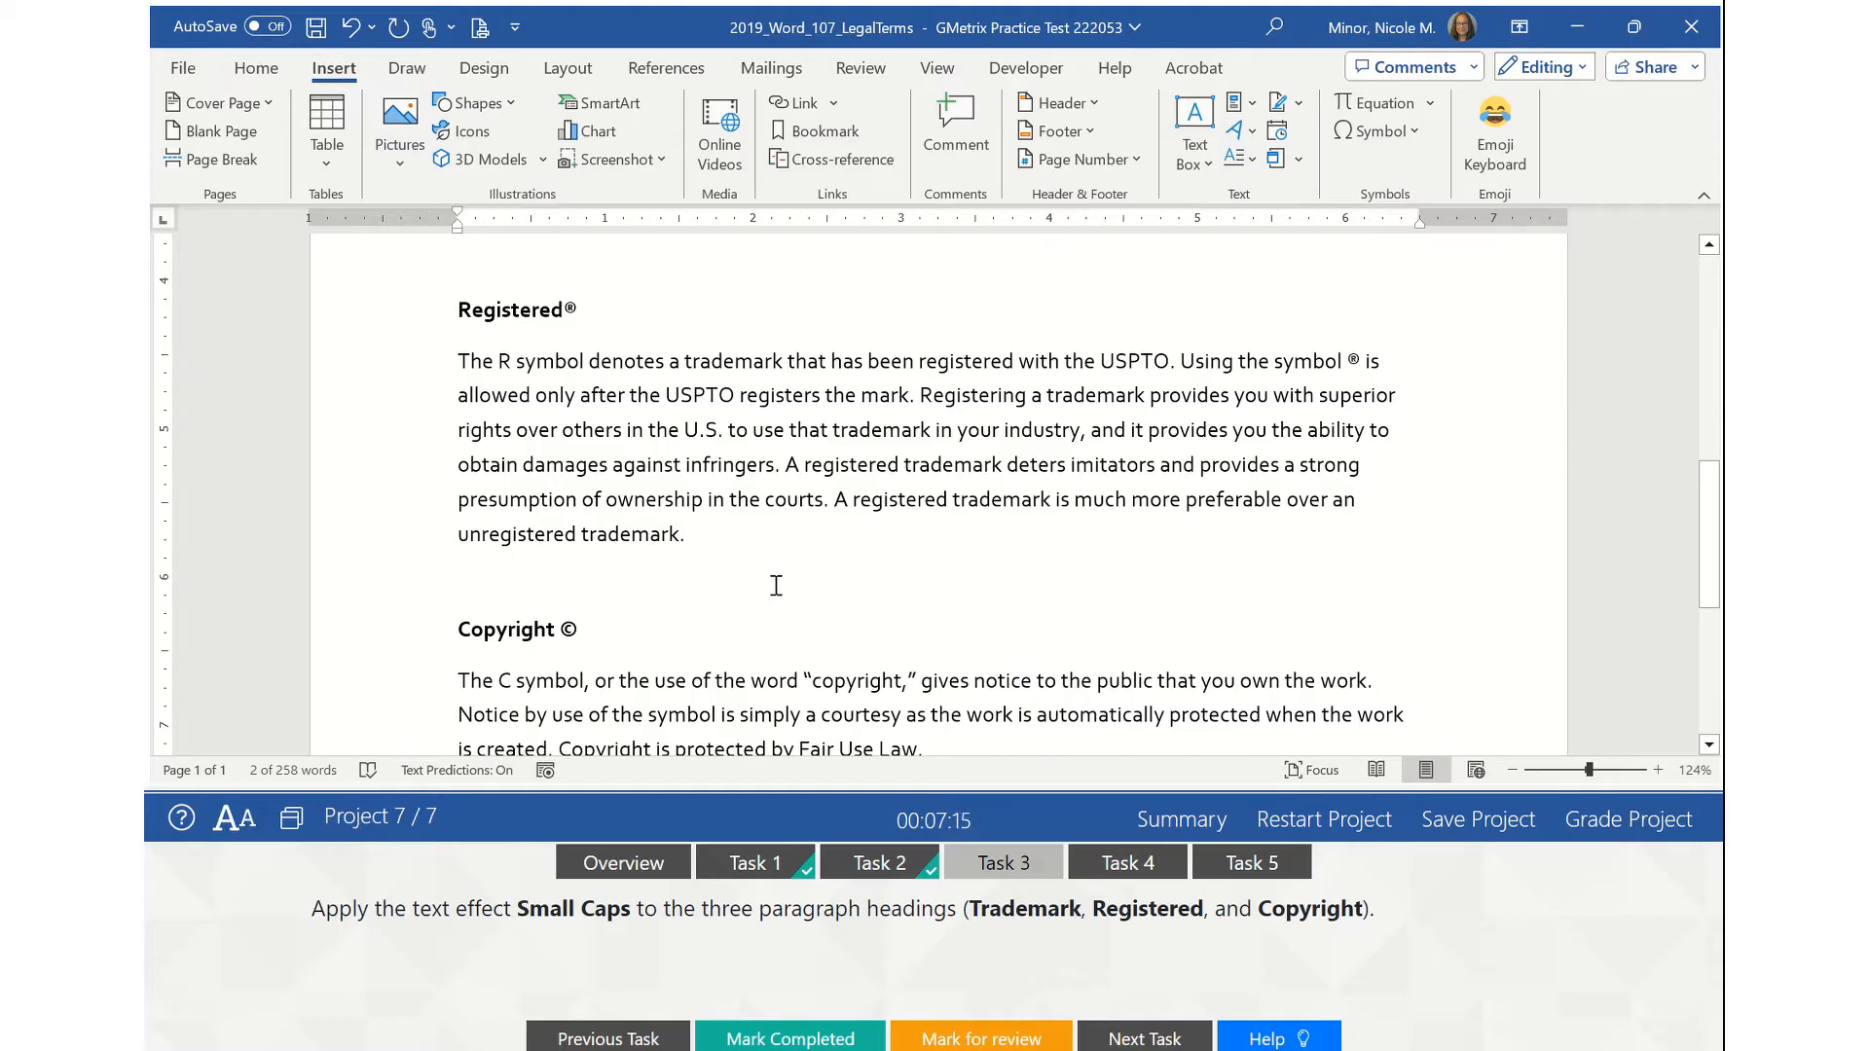
pyautogui.click(385, 328)
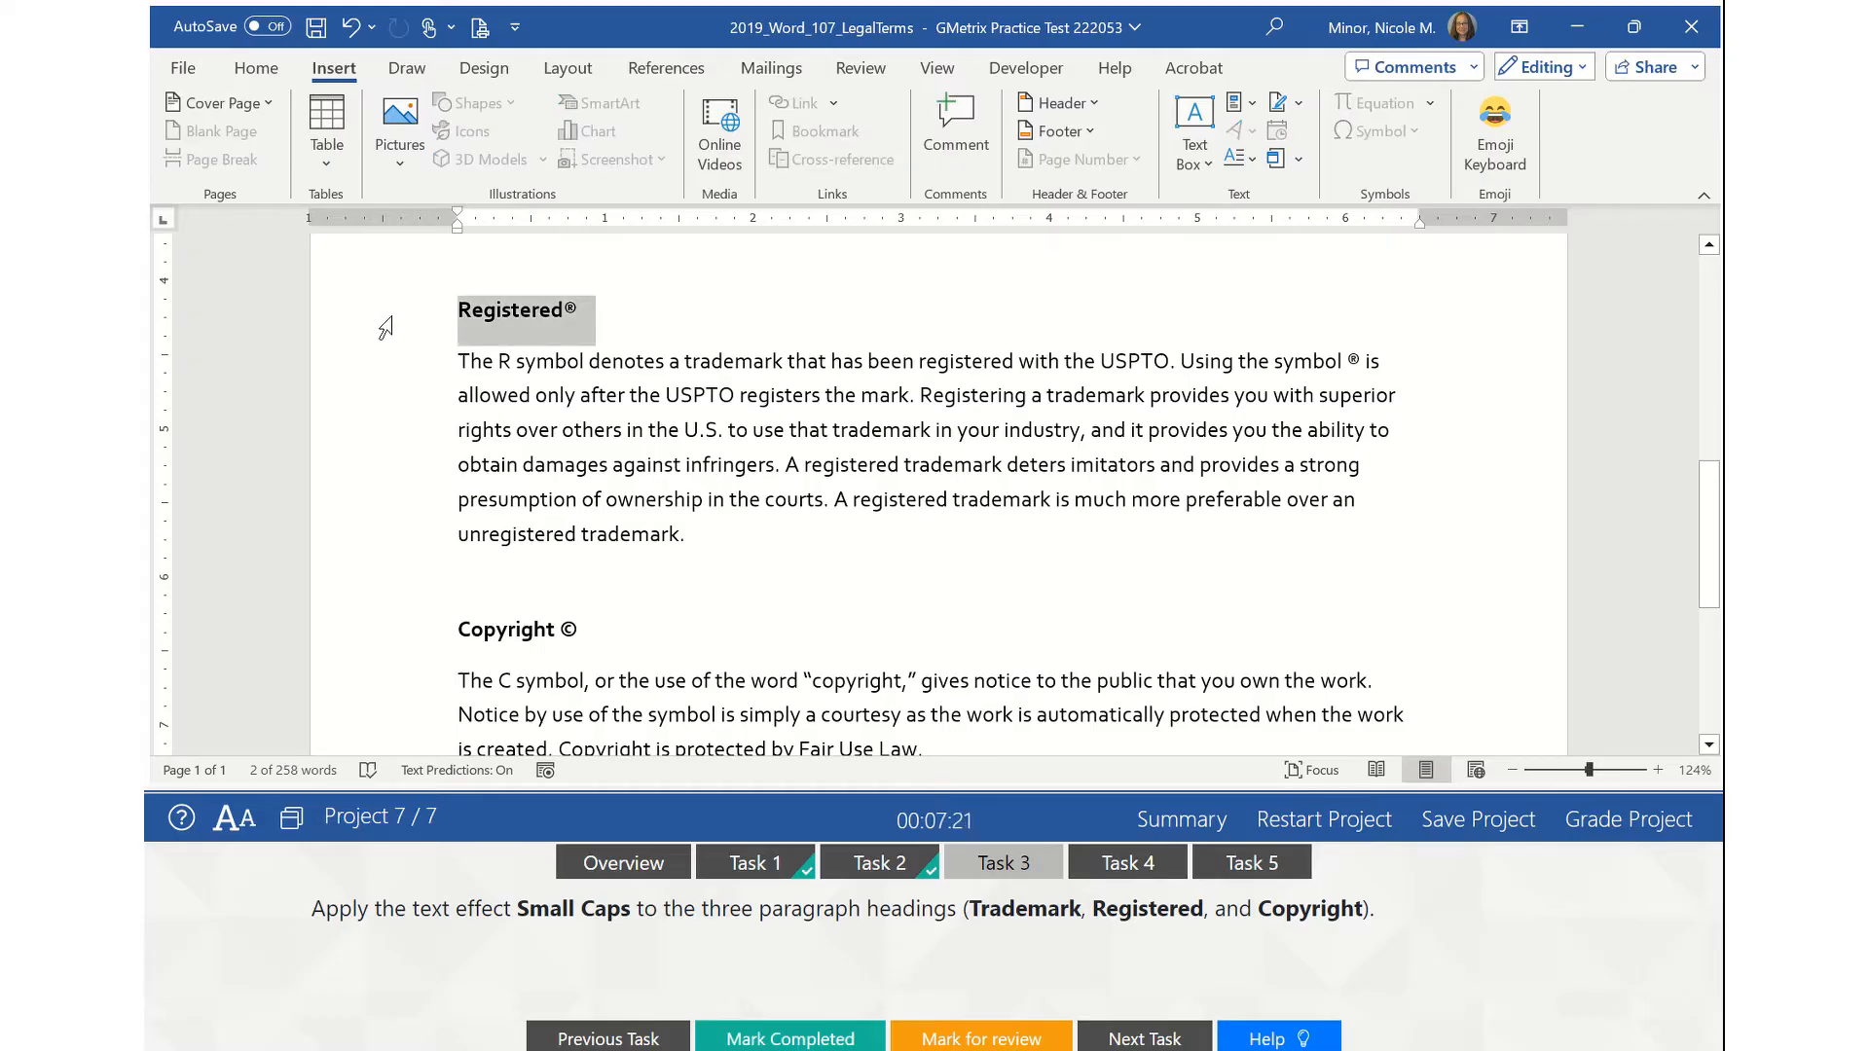
pyautogui.keyDown('ctrl'); pyautogui.click(405, 644); pyautogui.keyUp('ctrl')
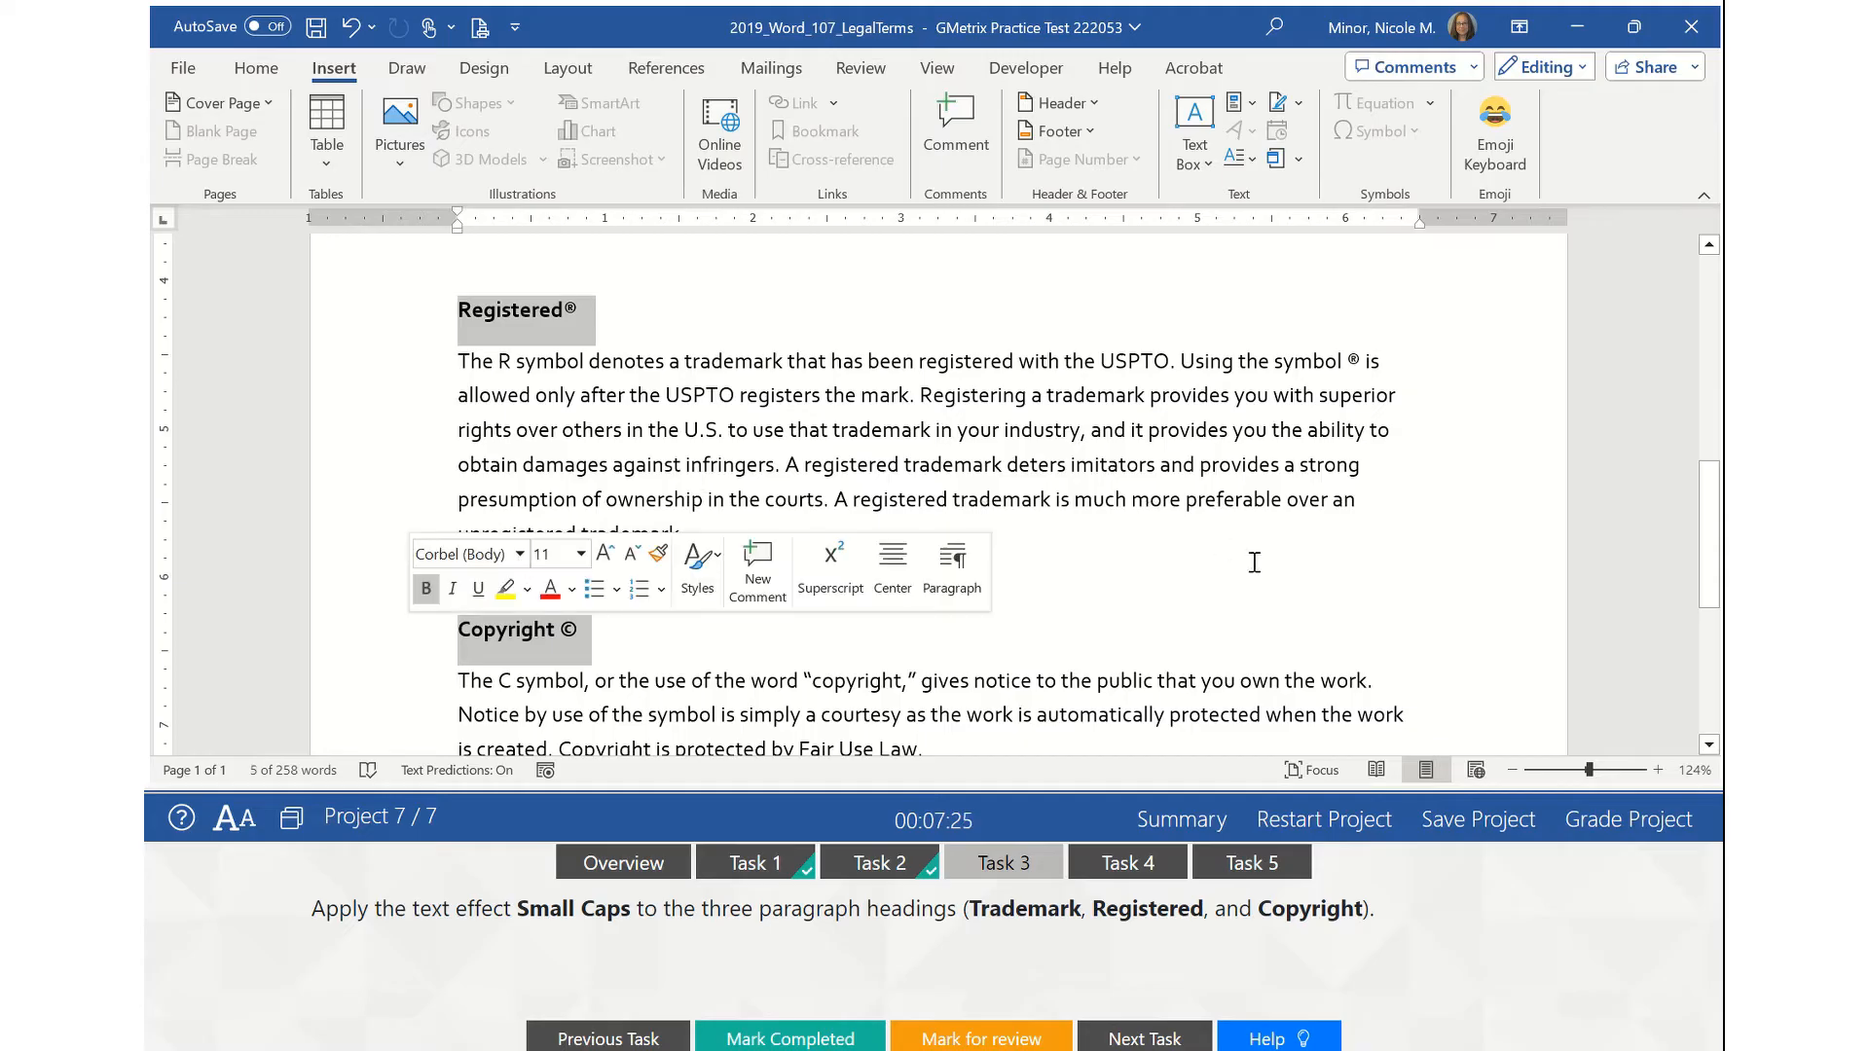
pyautogui.scroll(5, 1254, 563)
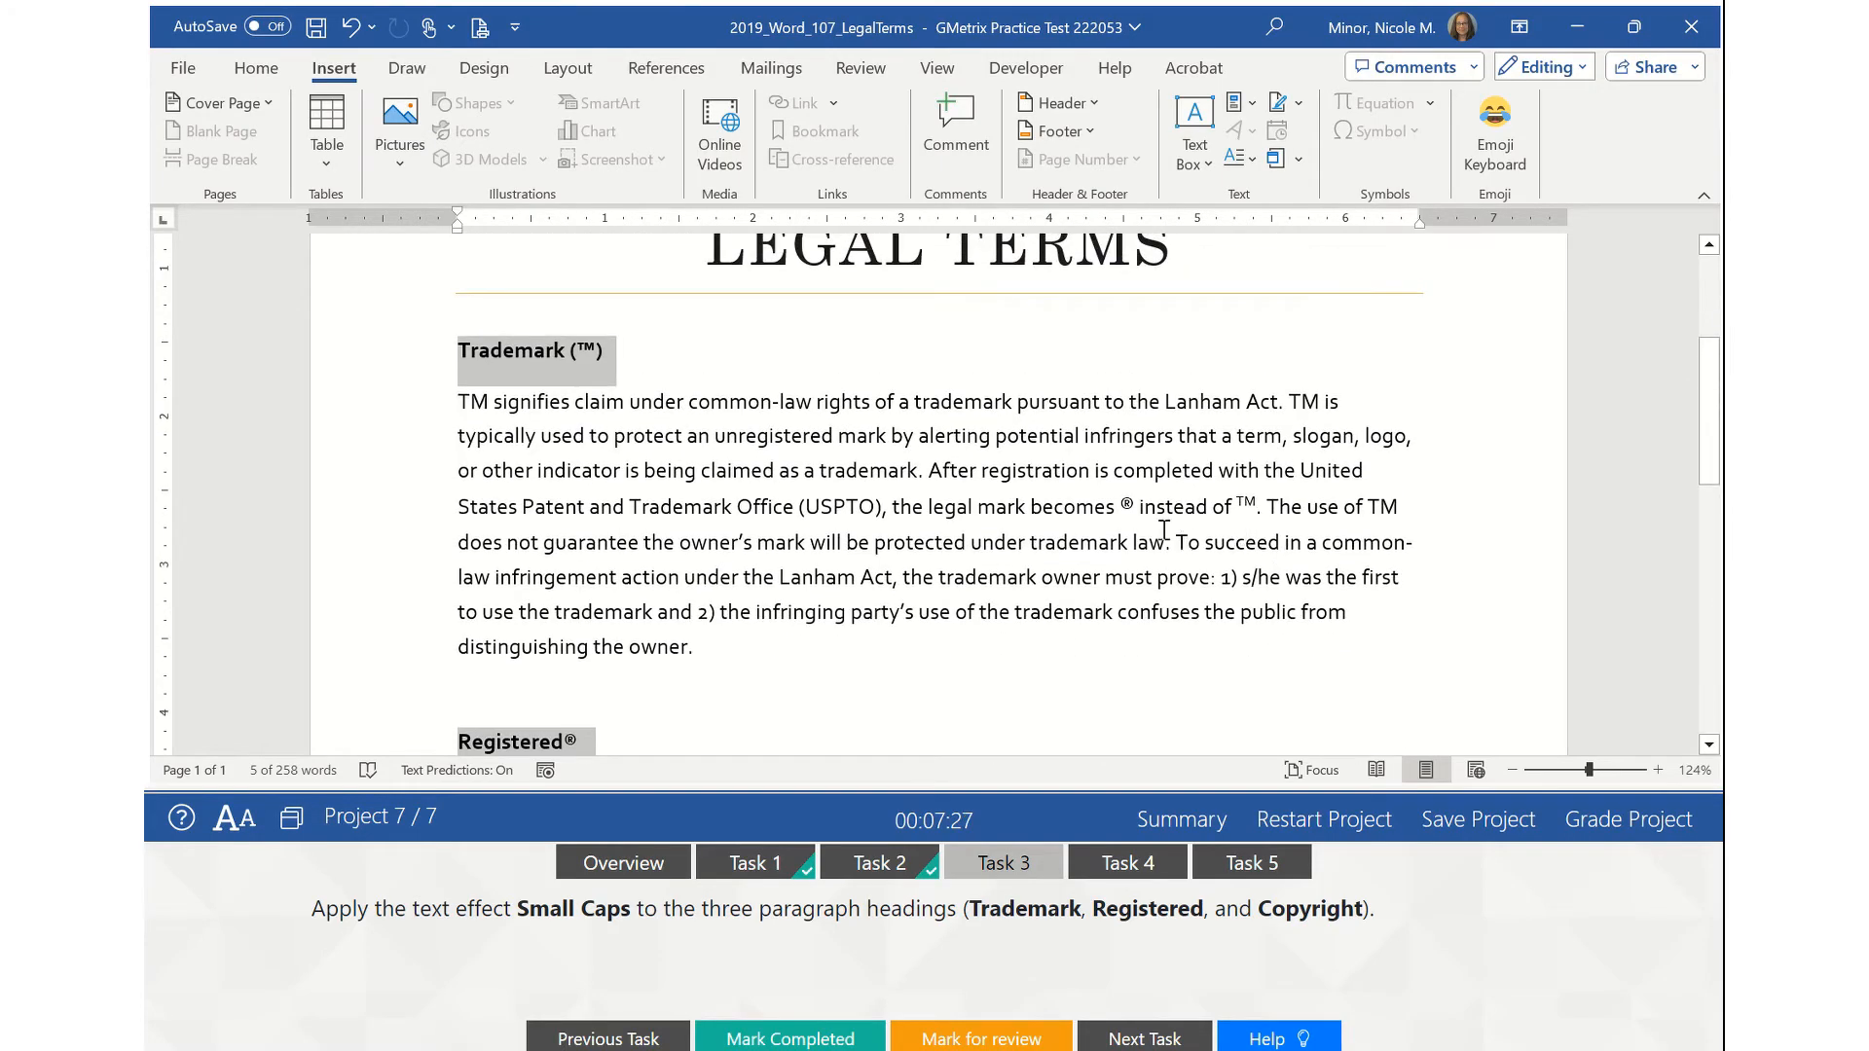
pyautogui.scroll(-6, 1165, 529)
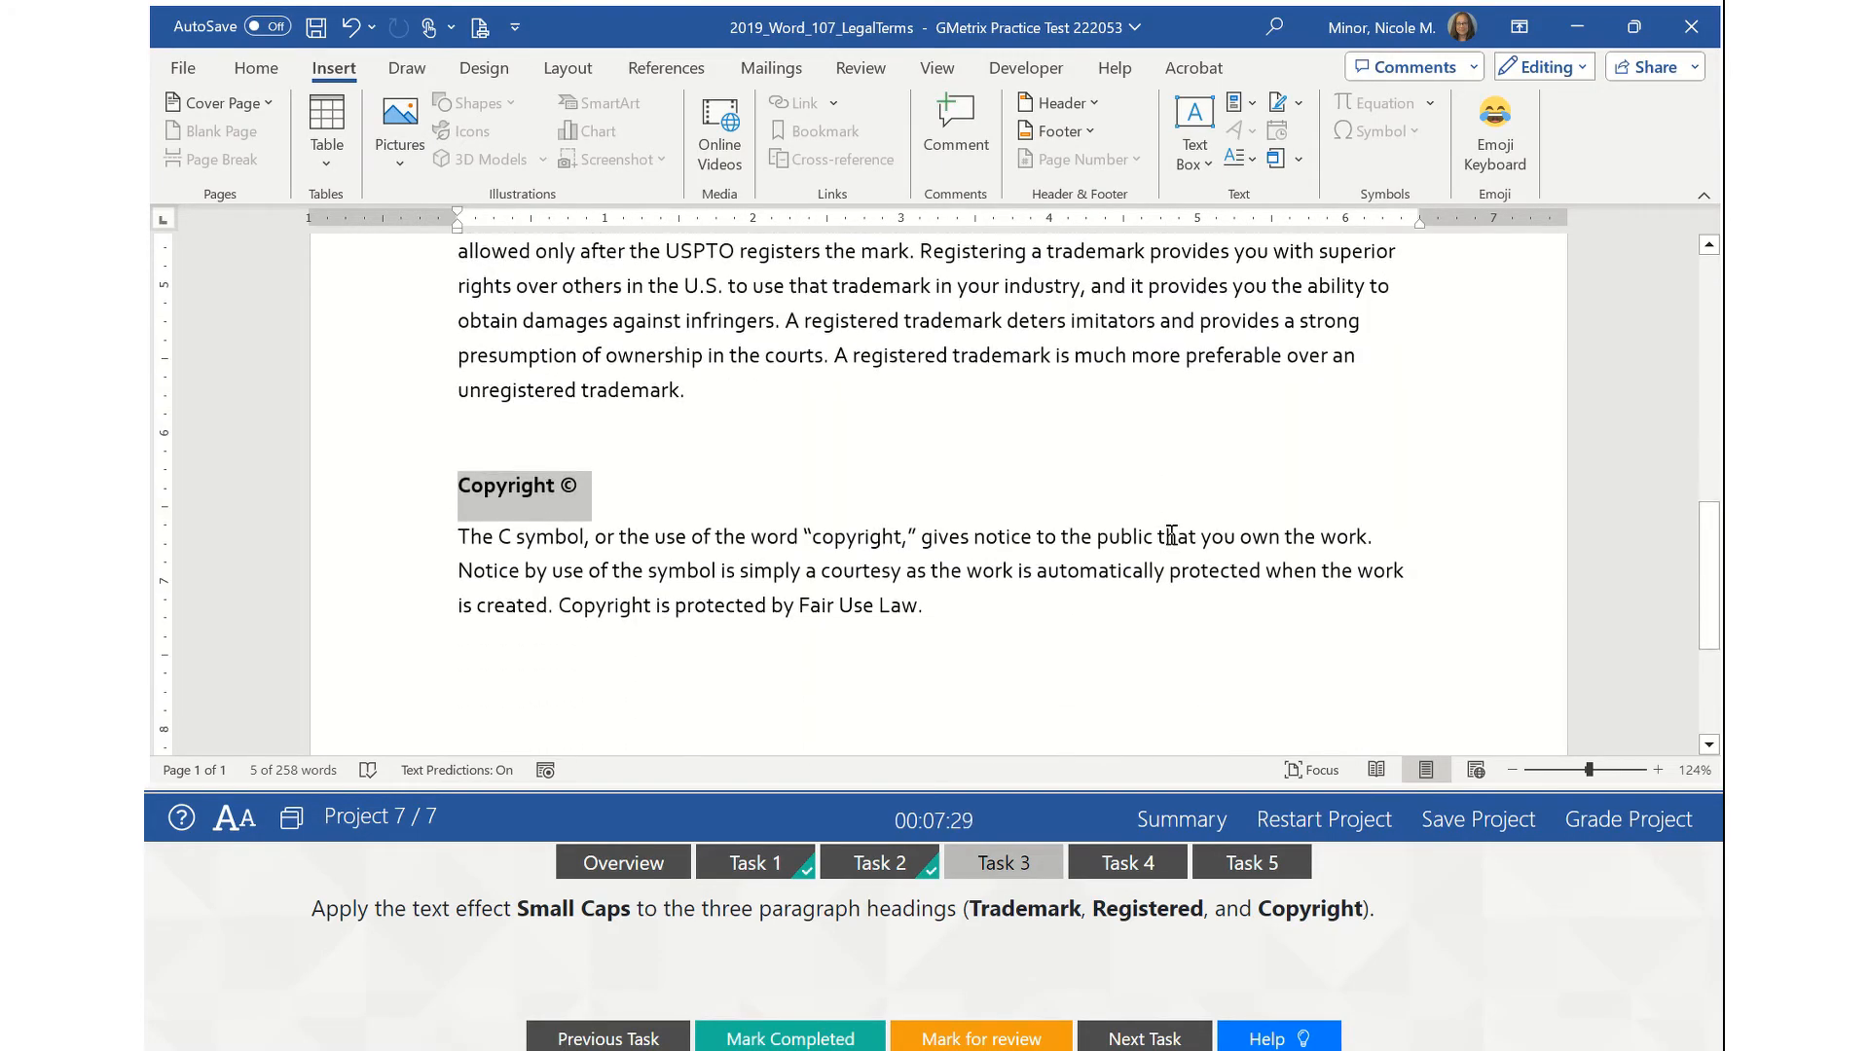
pyautogui.scroll(4, 1178, 545)
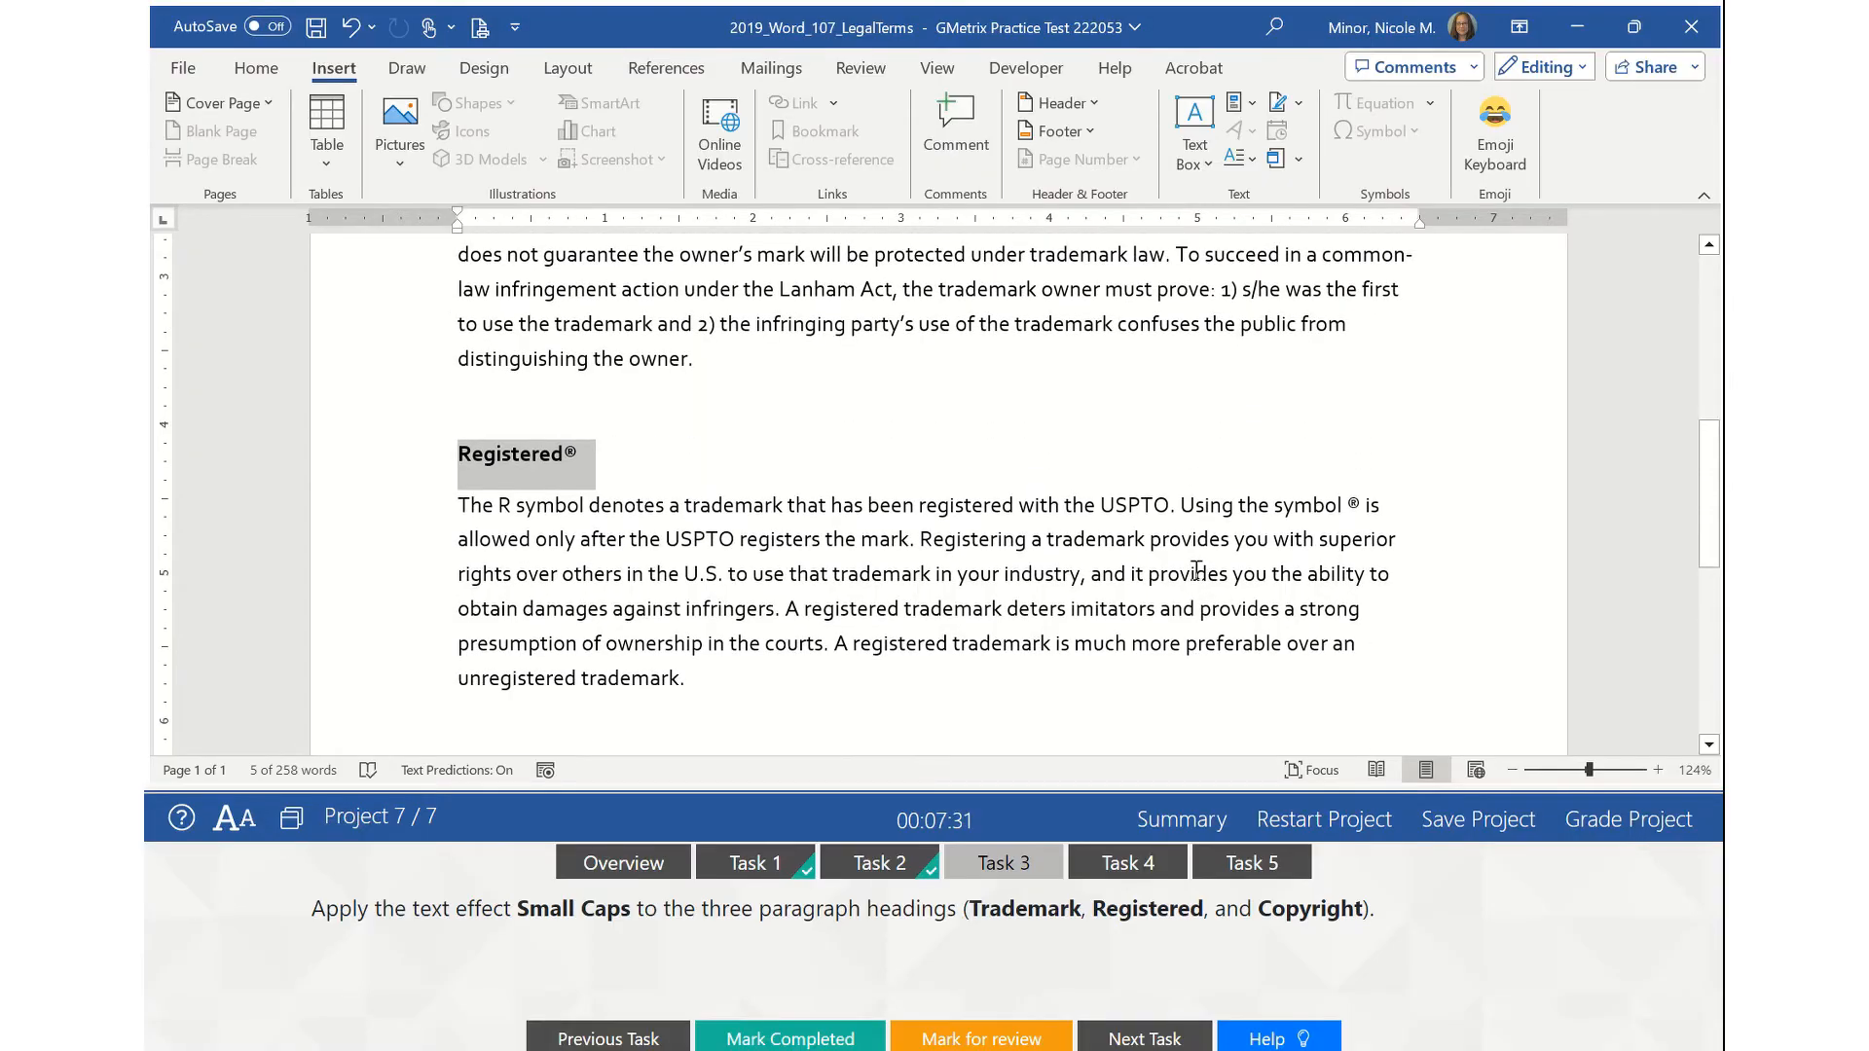
pyautogui.scroll(1, 1197, 571)
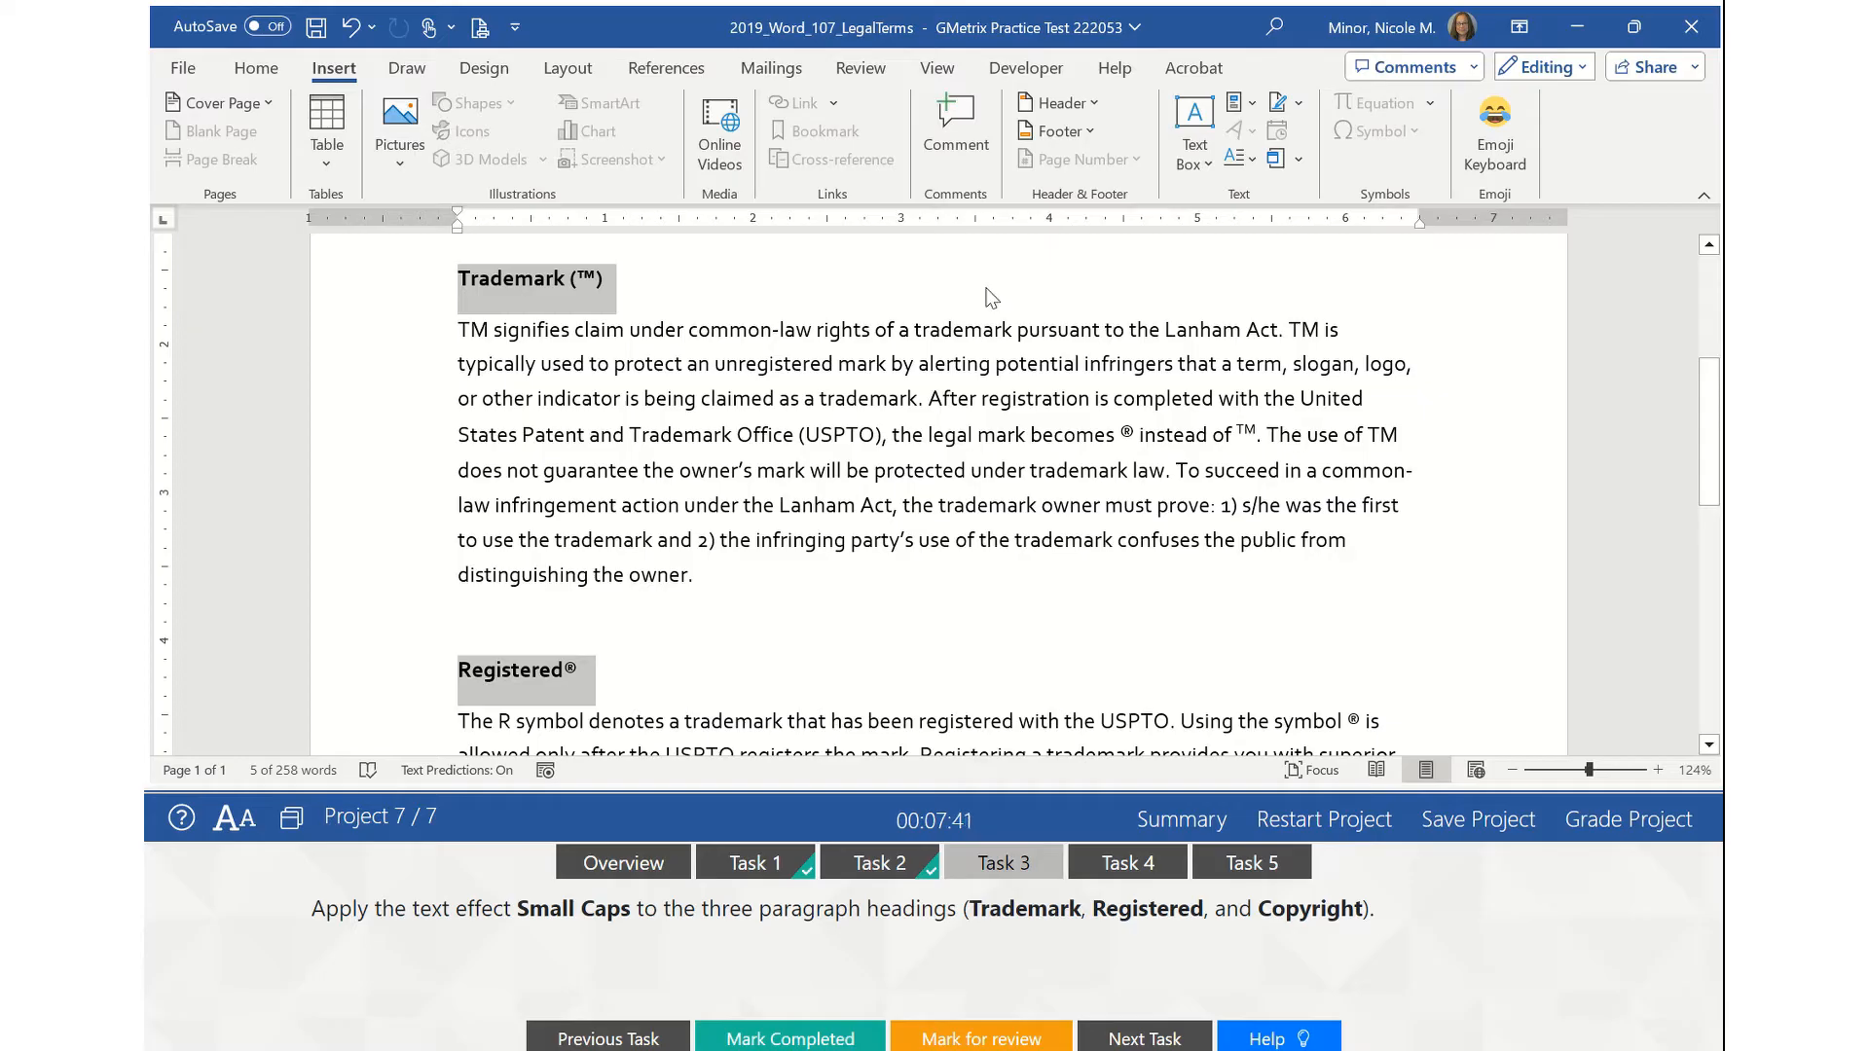
# - Turn on Small caps in the Font dialog for the three selected headings
pyautogui.click(261, 68)
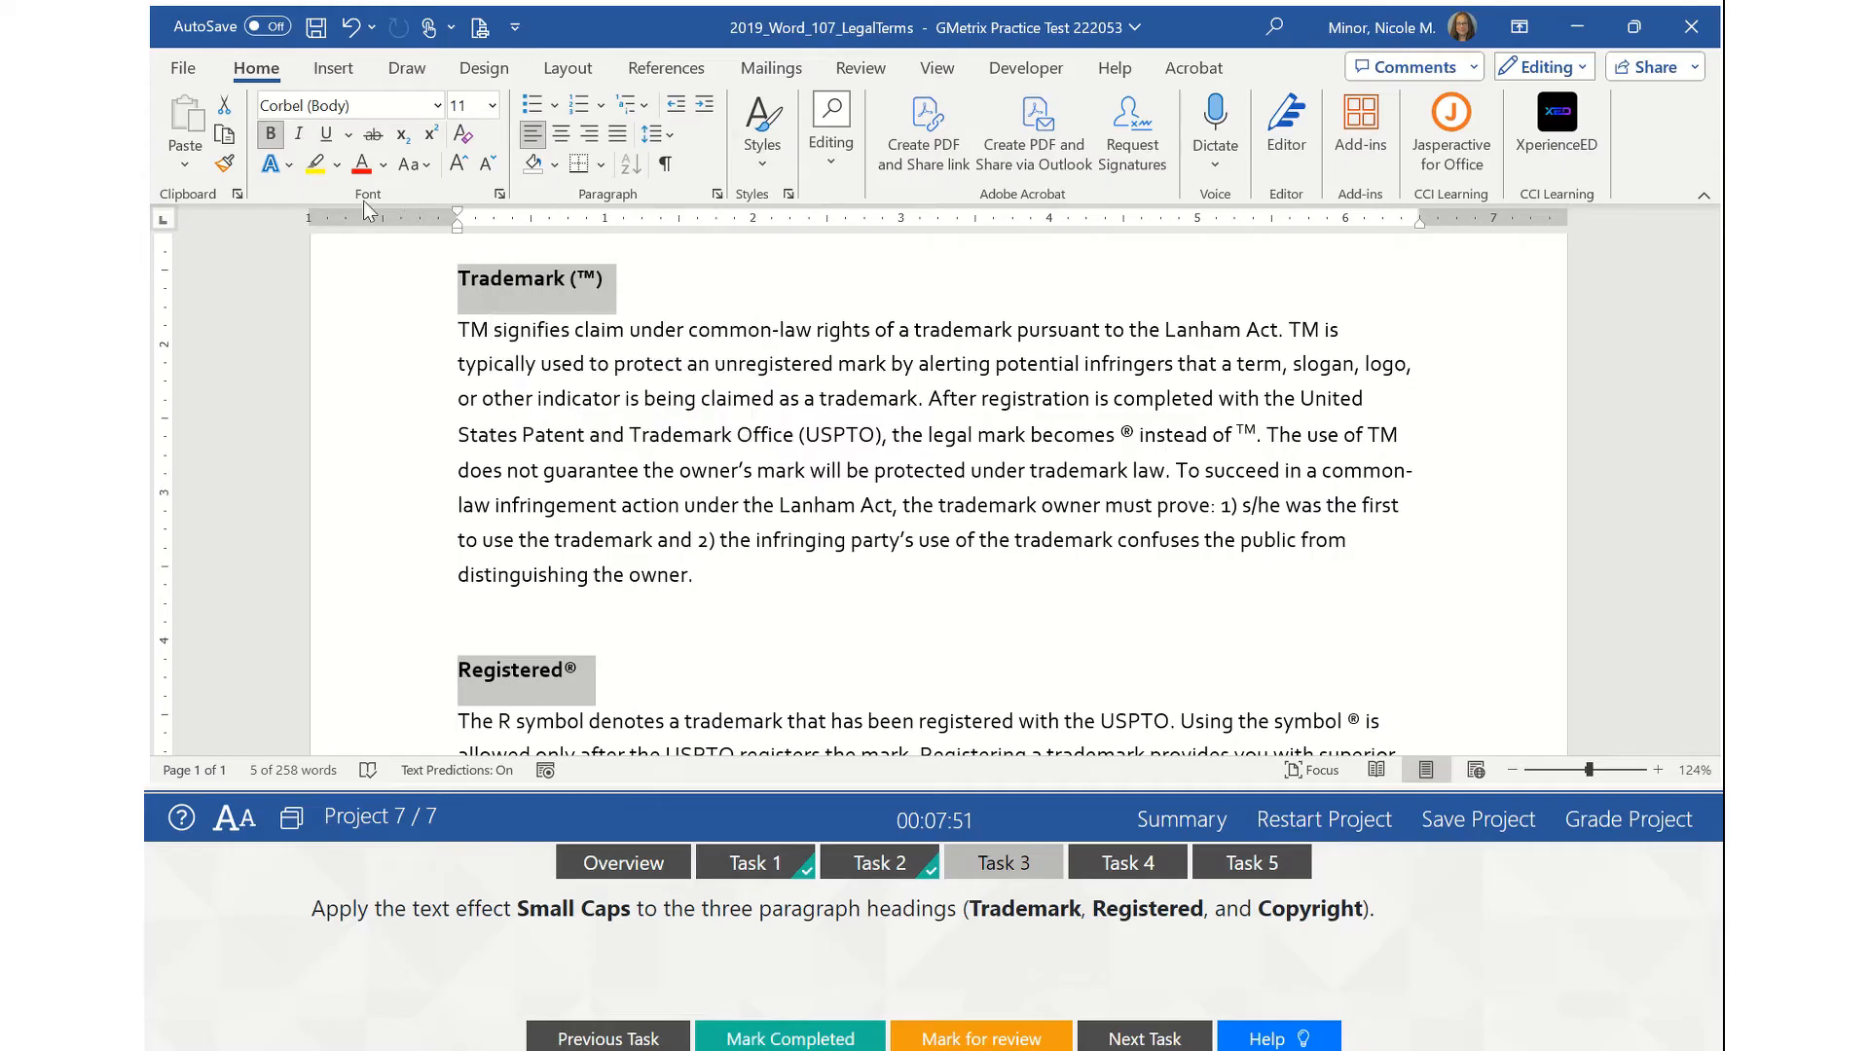
pyautogui.click(500, 197)
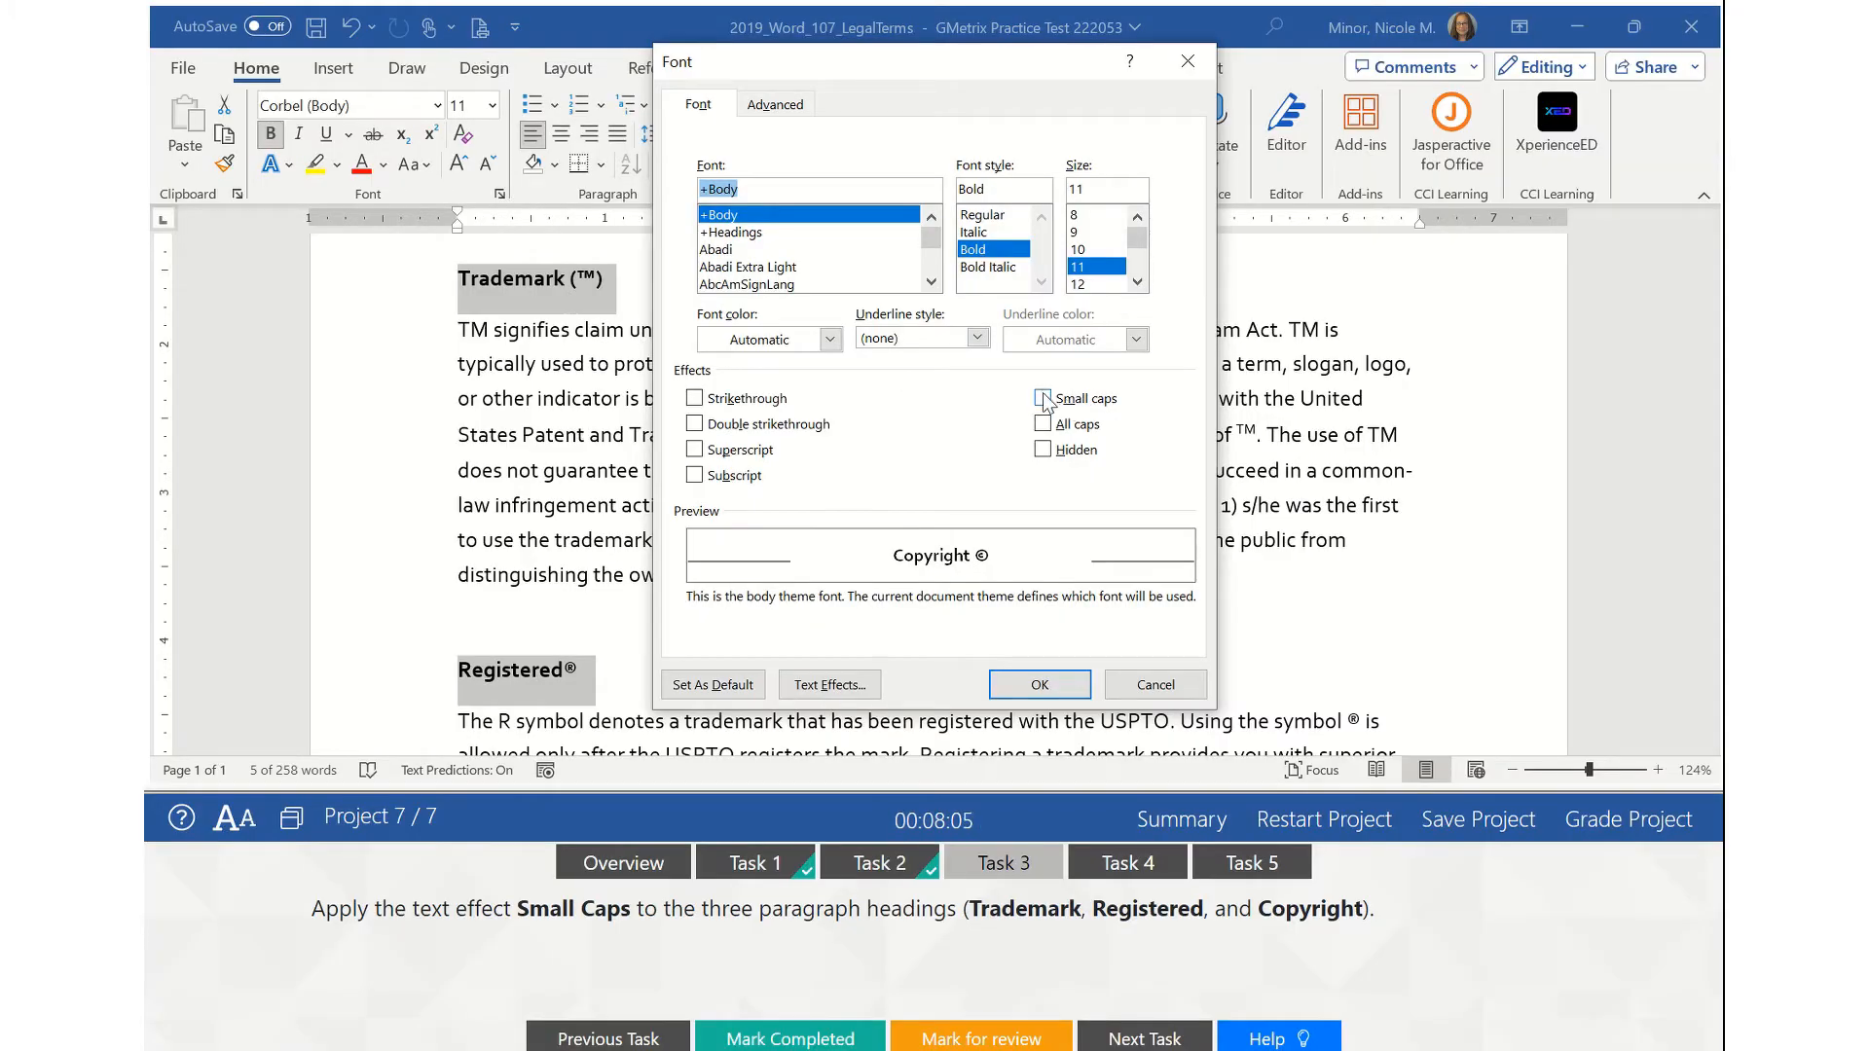
pyautogui.click(1042, 399)
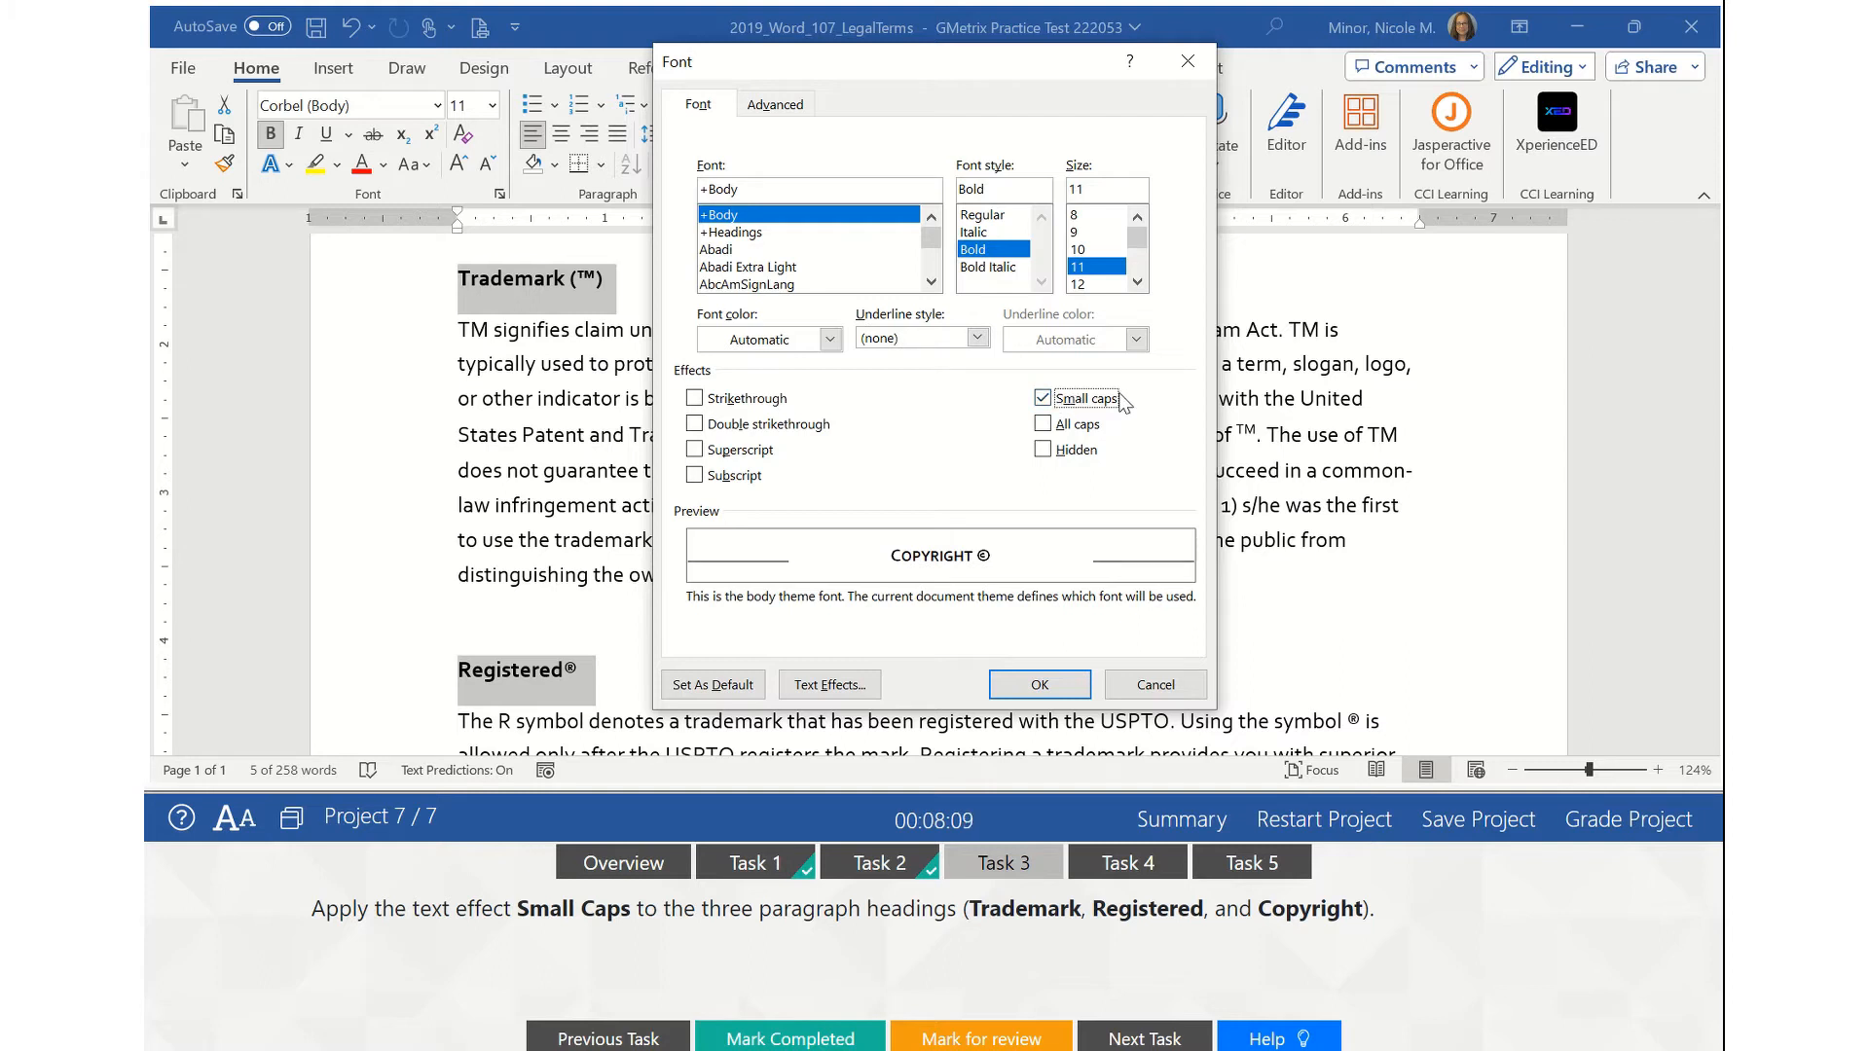
pyautogui.click(1040, 684)
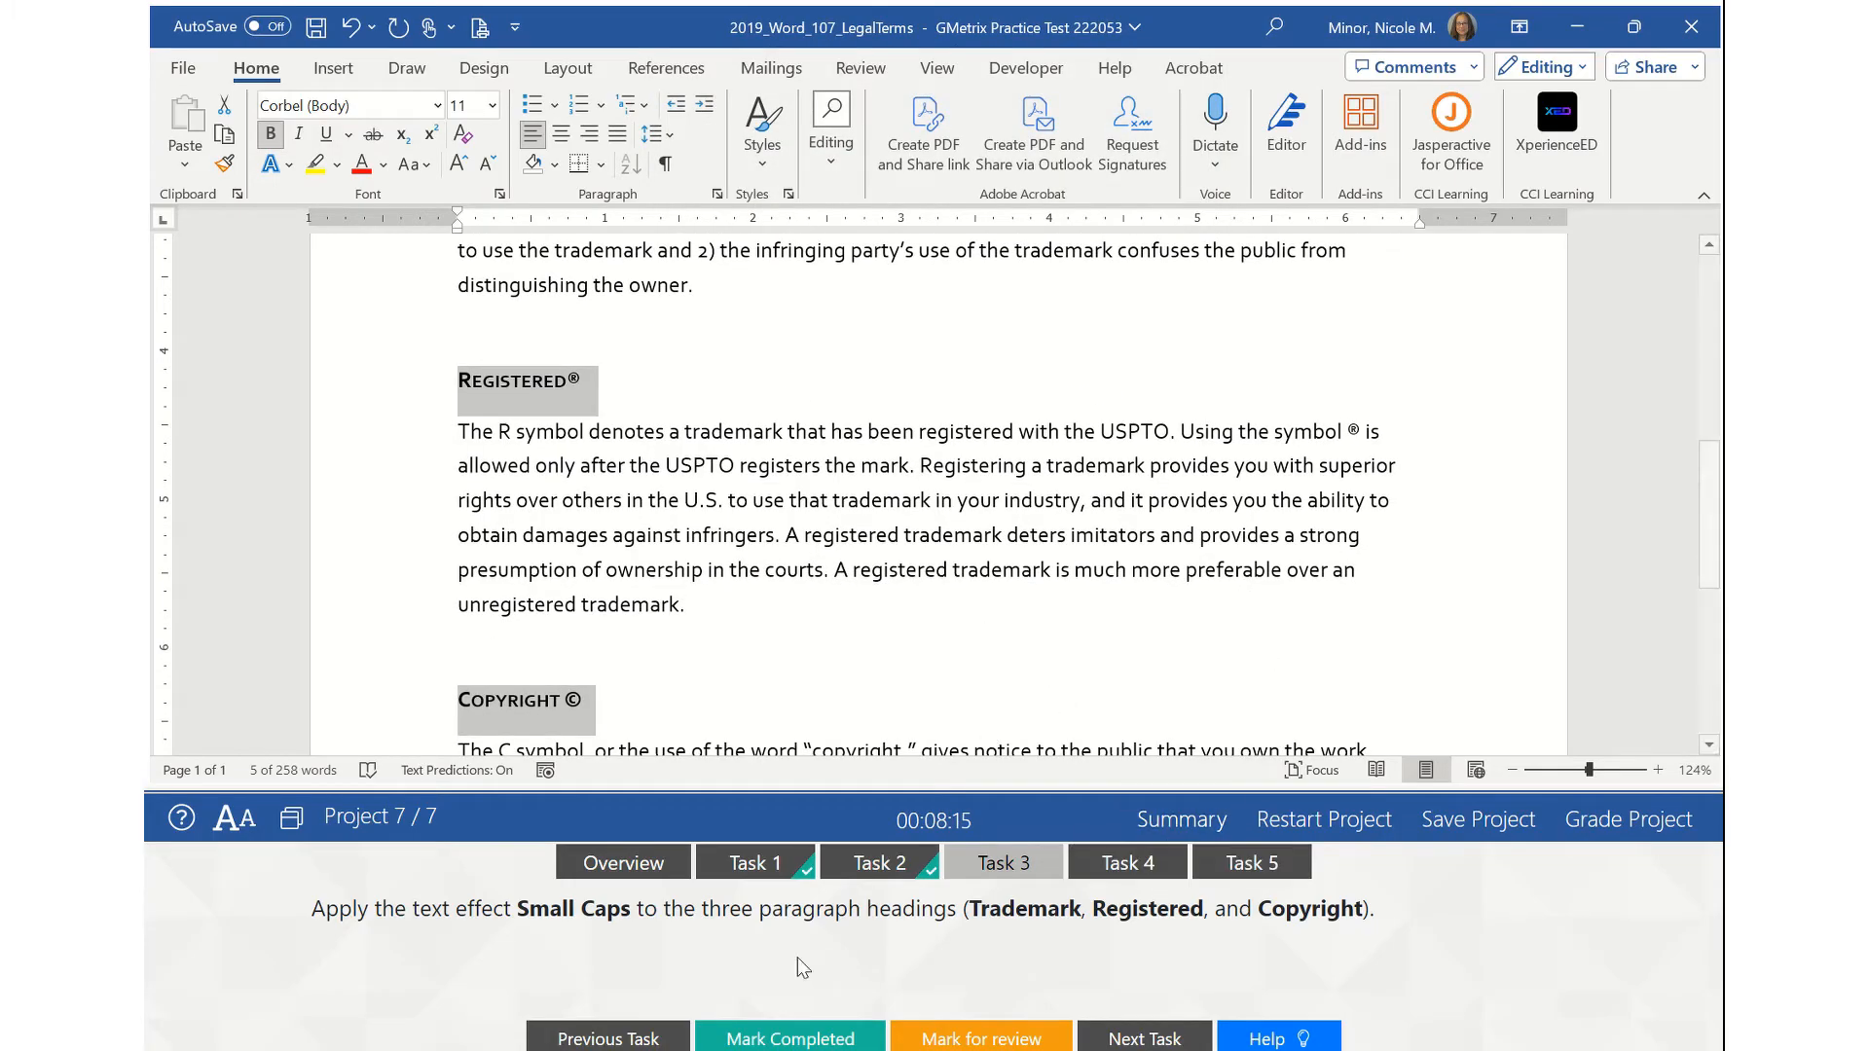
# - Mark Task 3 complete and switch to Task 4 about locked change tracking
pyautogui.click(791, 1039)
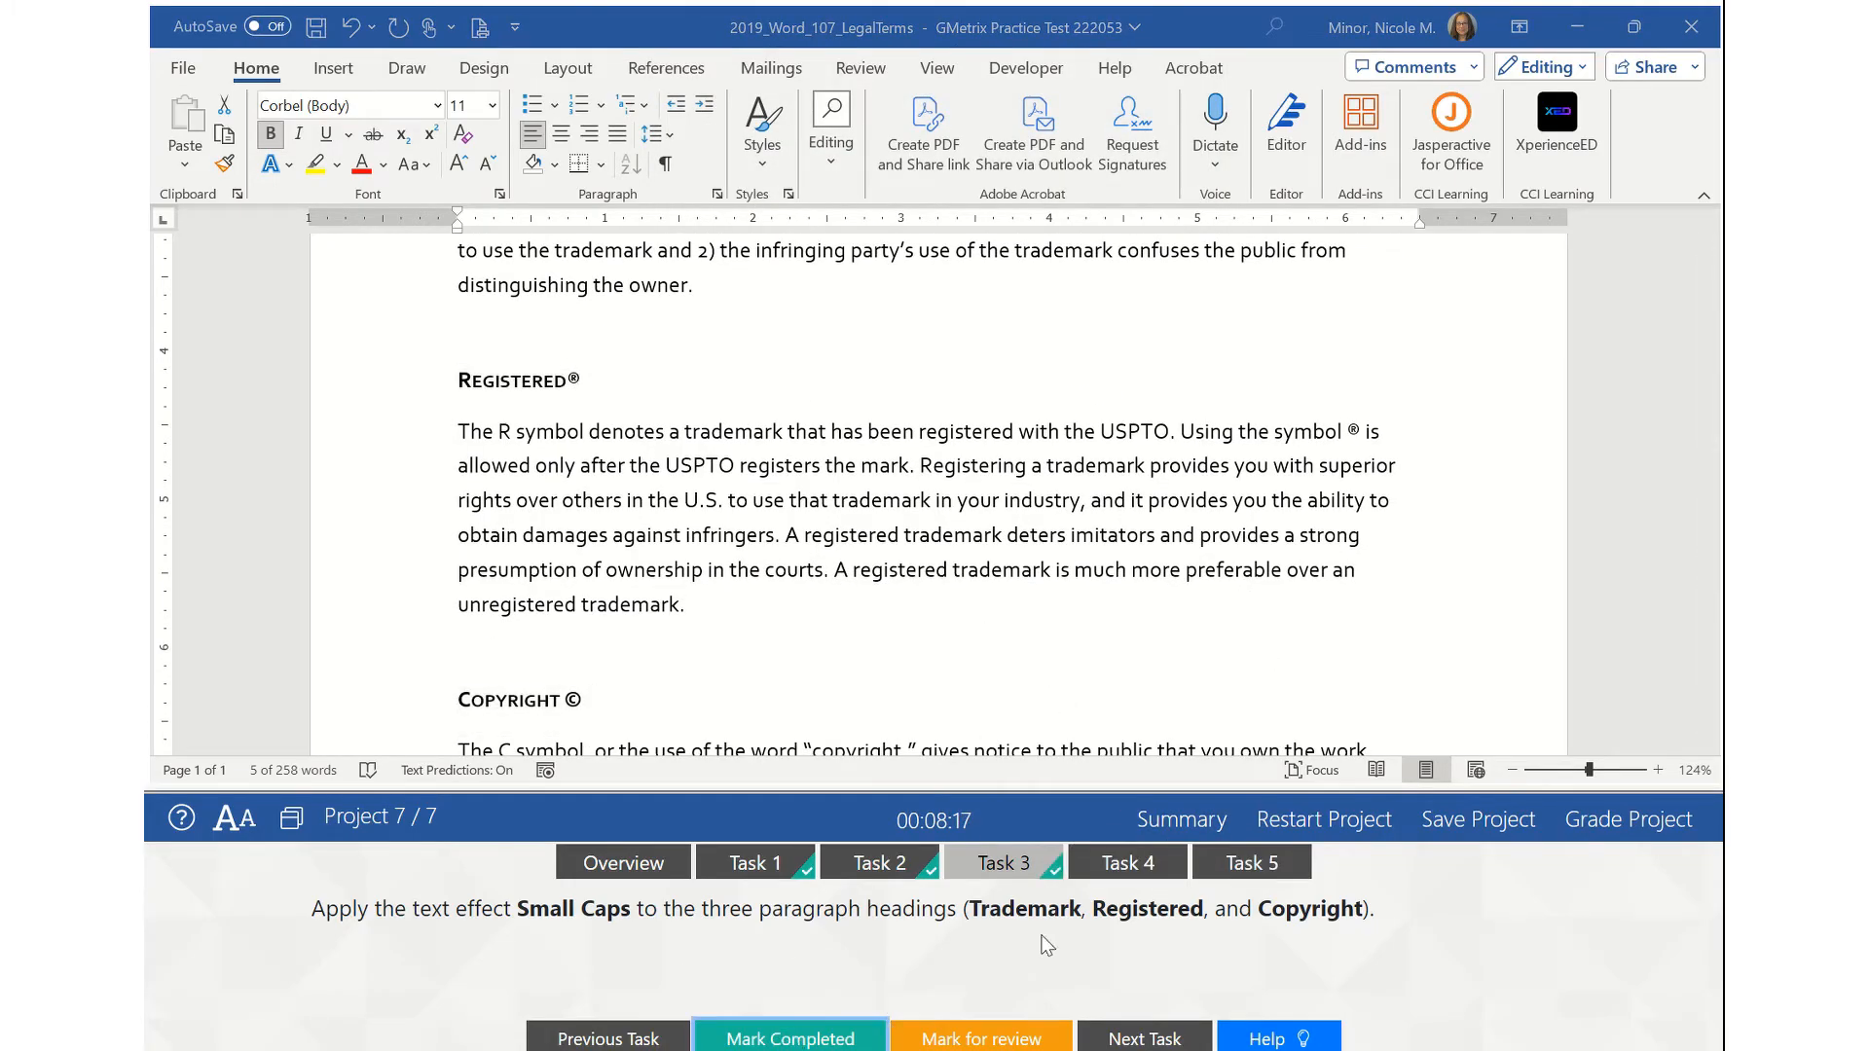
pyautogui.click(1129, 862)
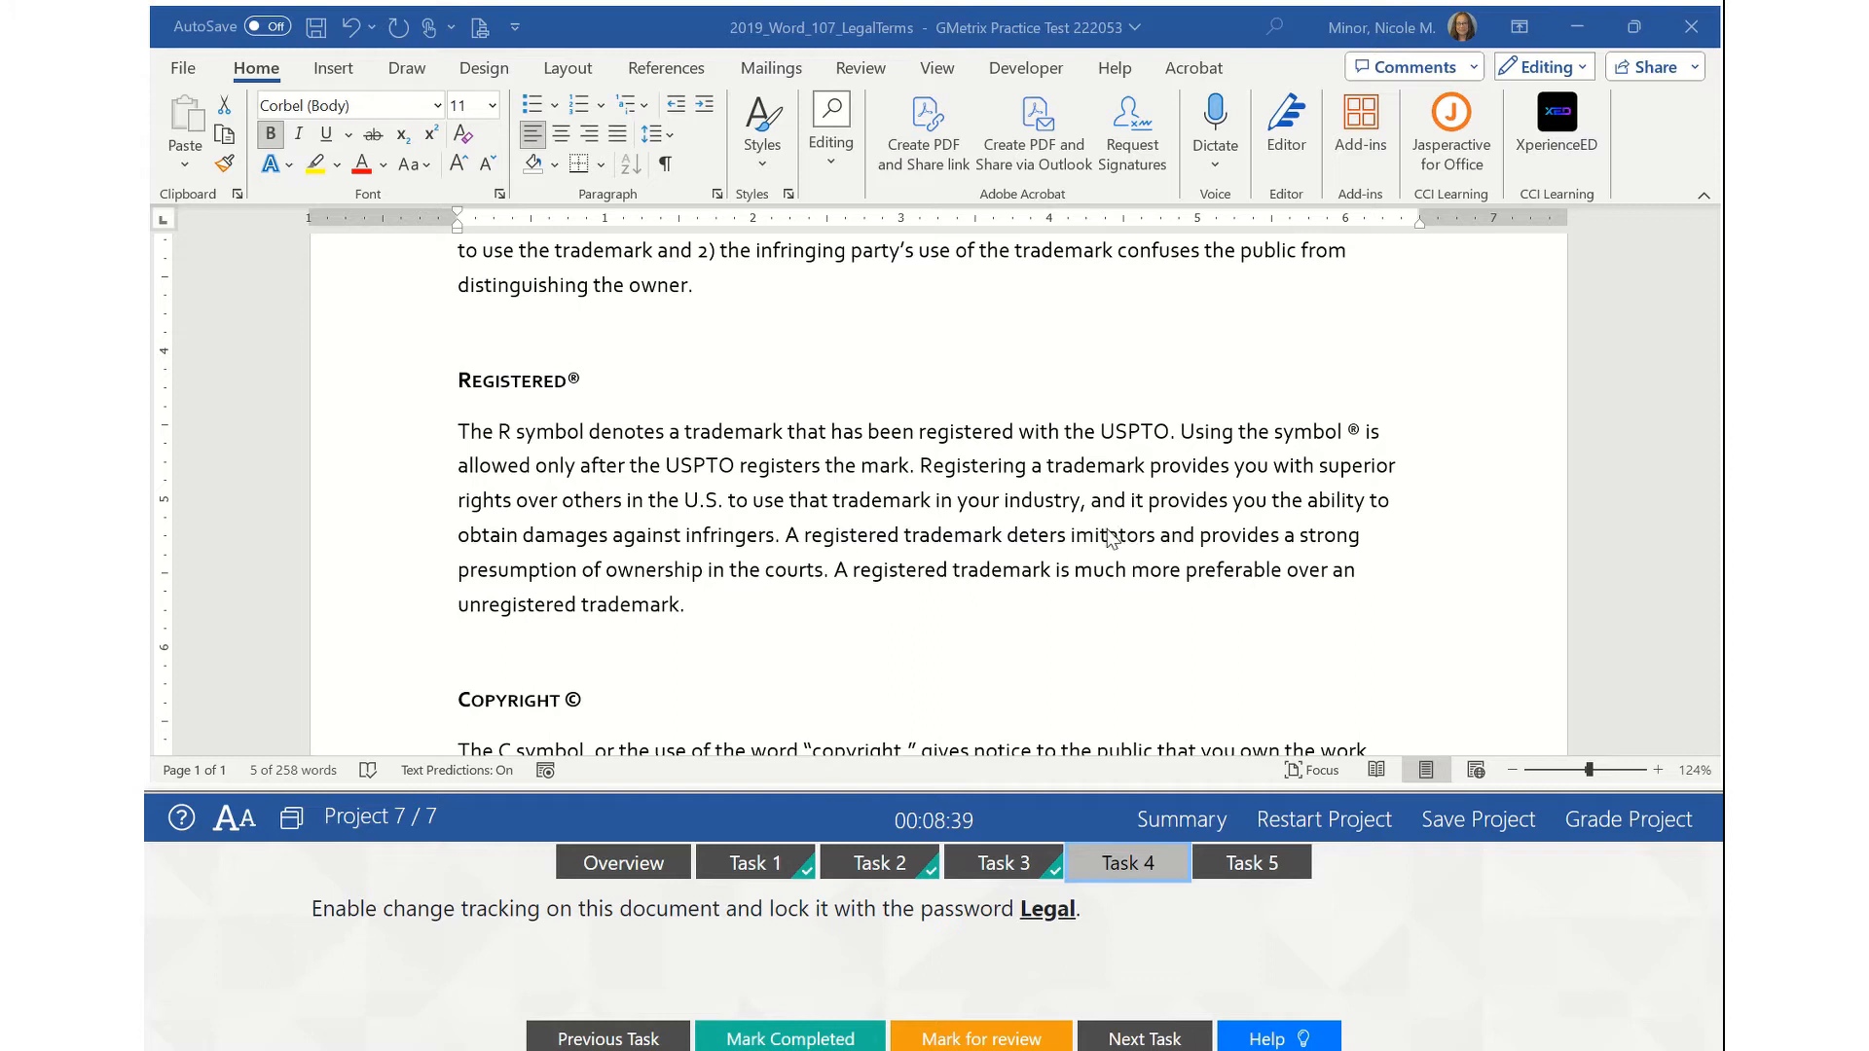
# - Turn on Track Changes from the Review tab's Tracking group and open Lock Tracking
pyautogui.click(863, 70)
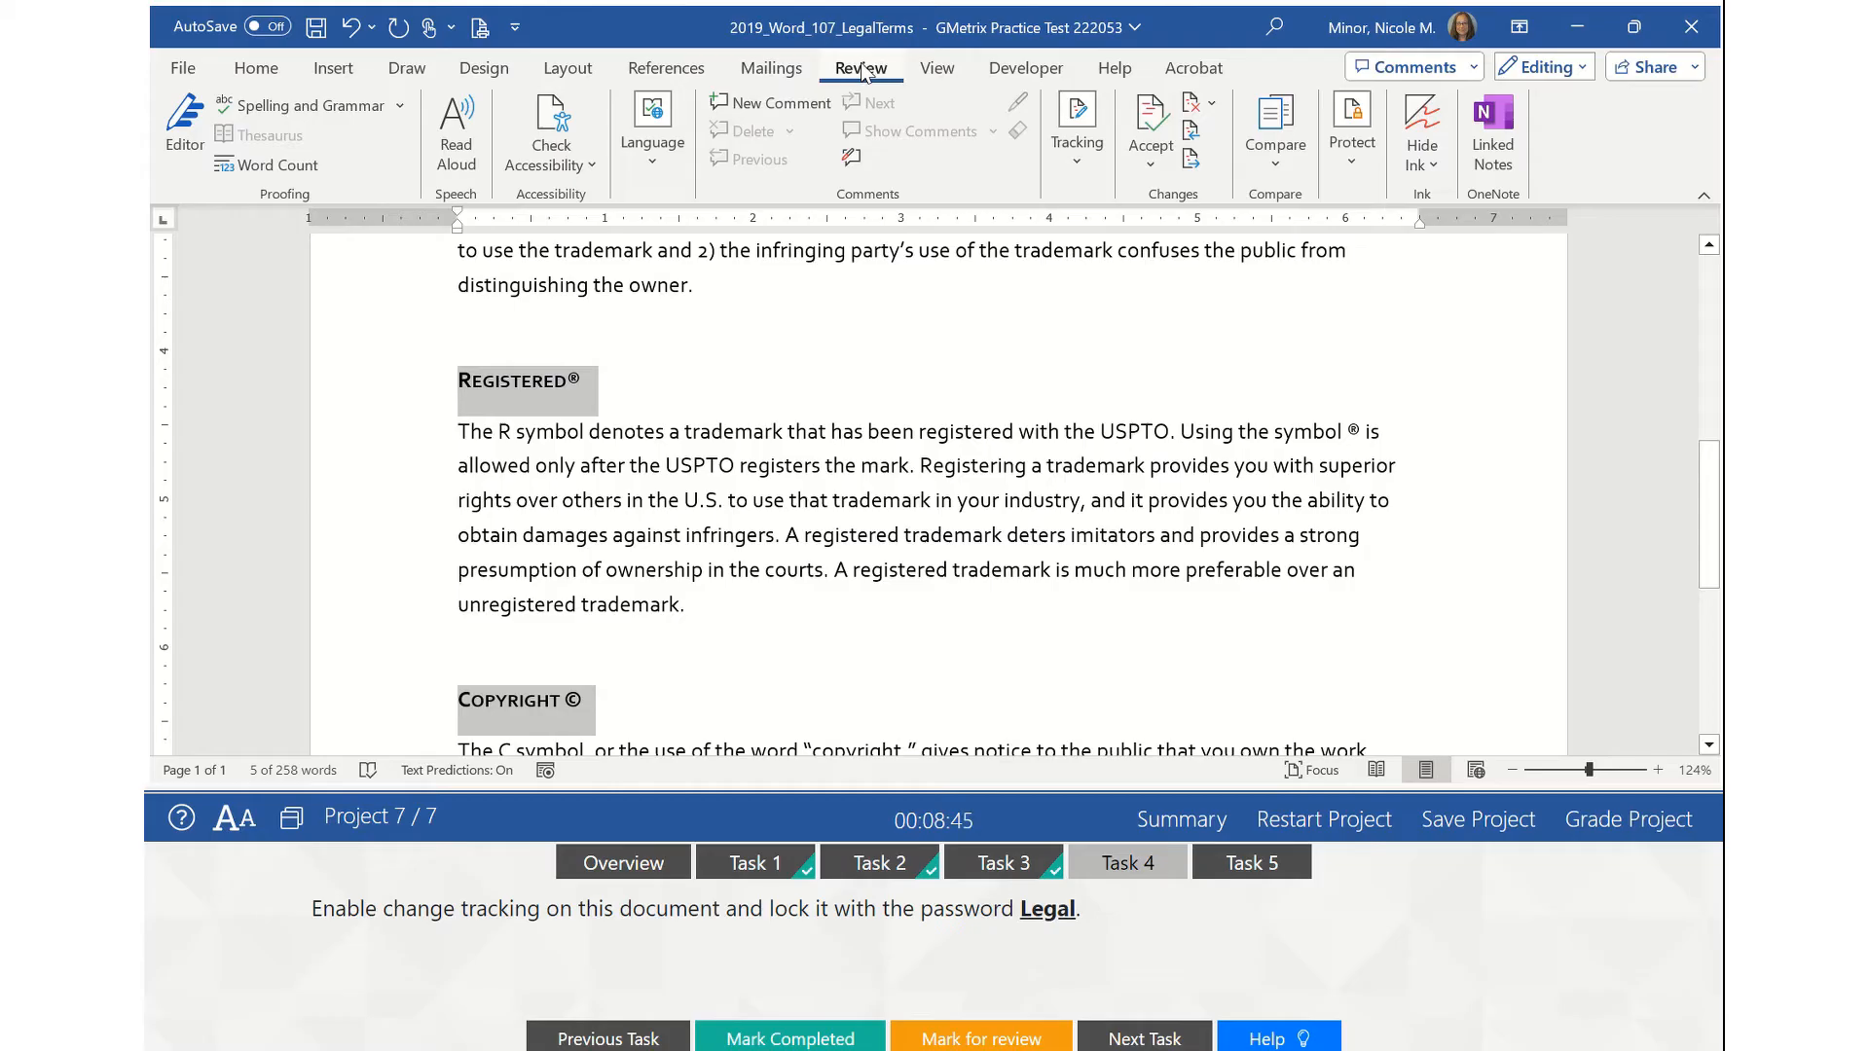
pyautogui.click(1077, 146)
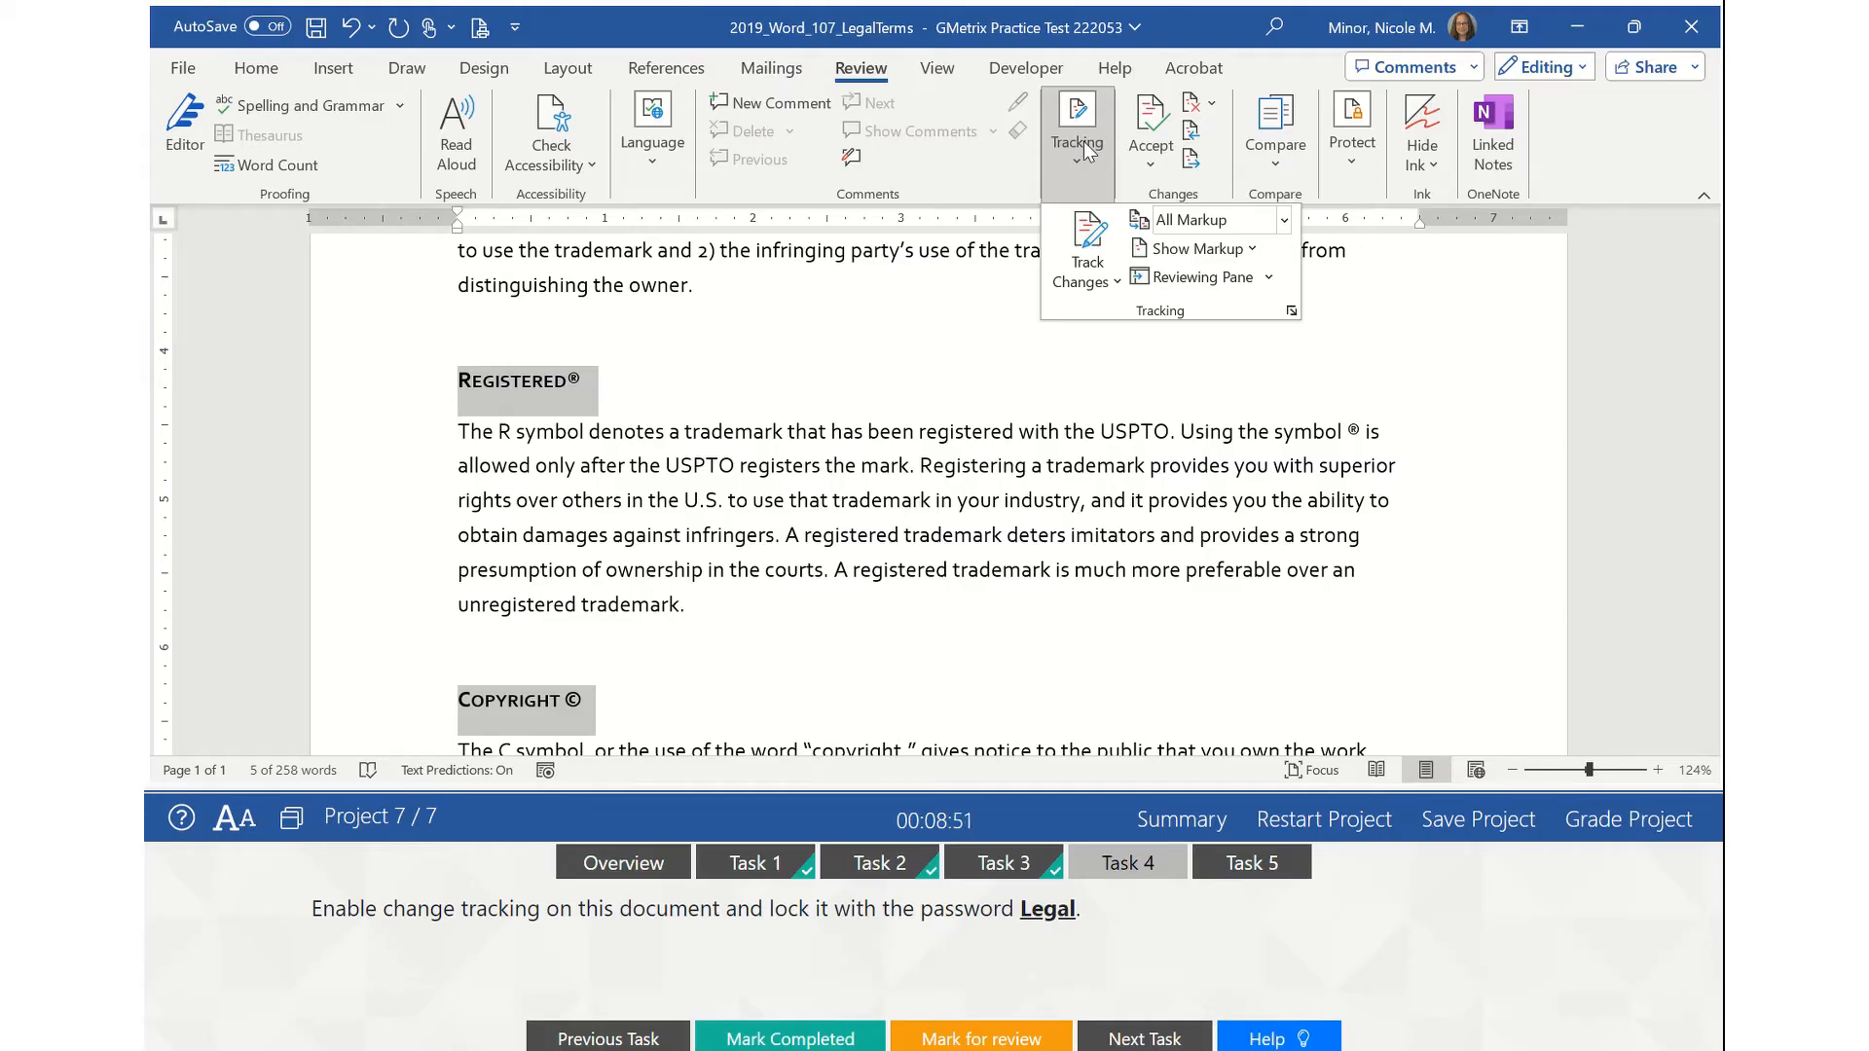
pyautogui.click(1089, 232)
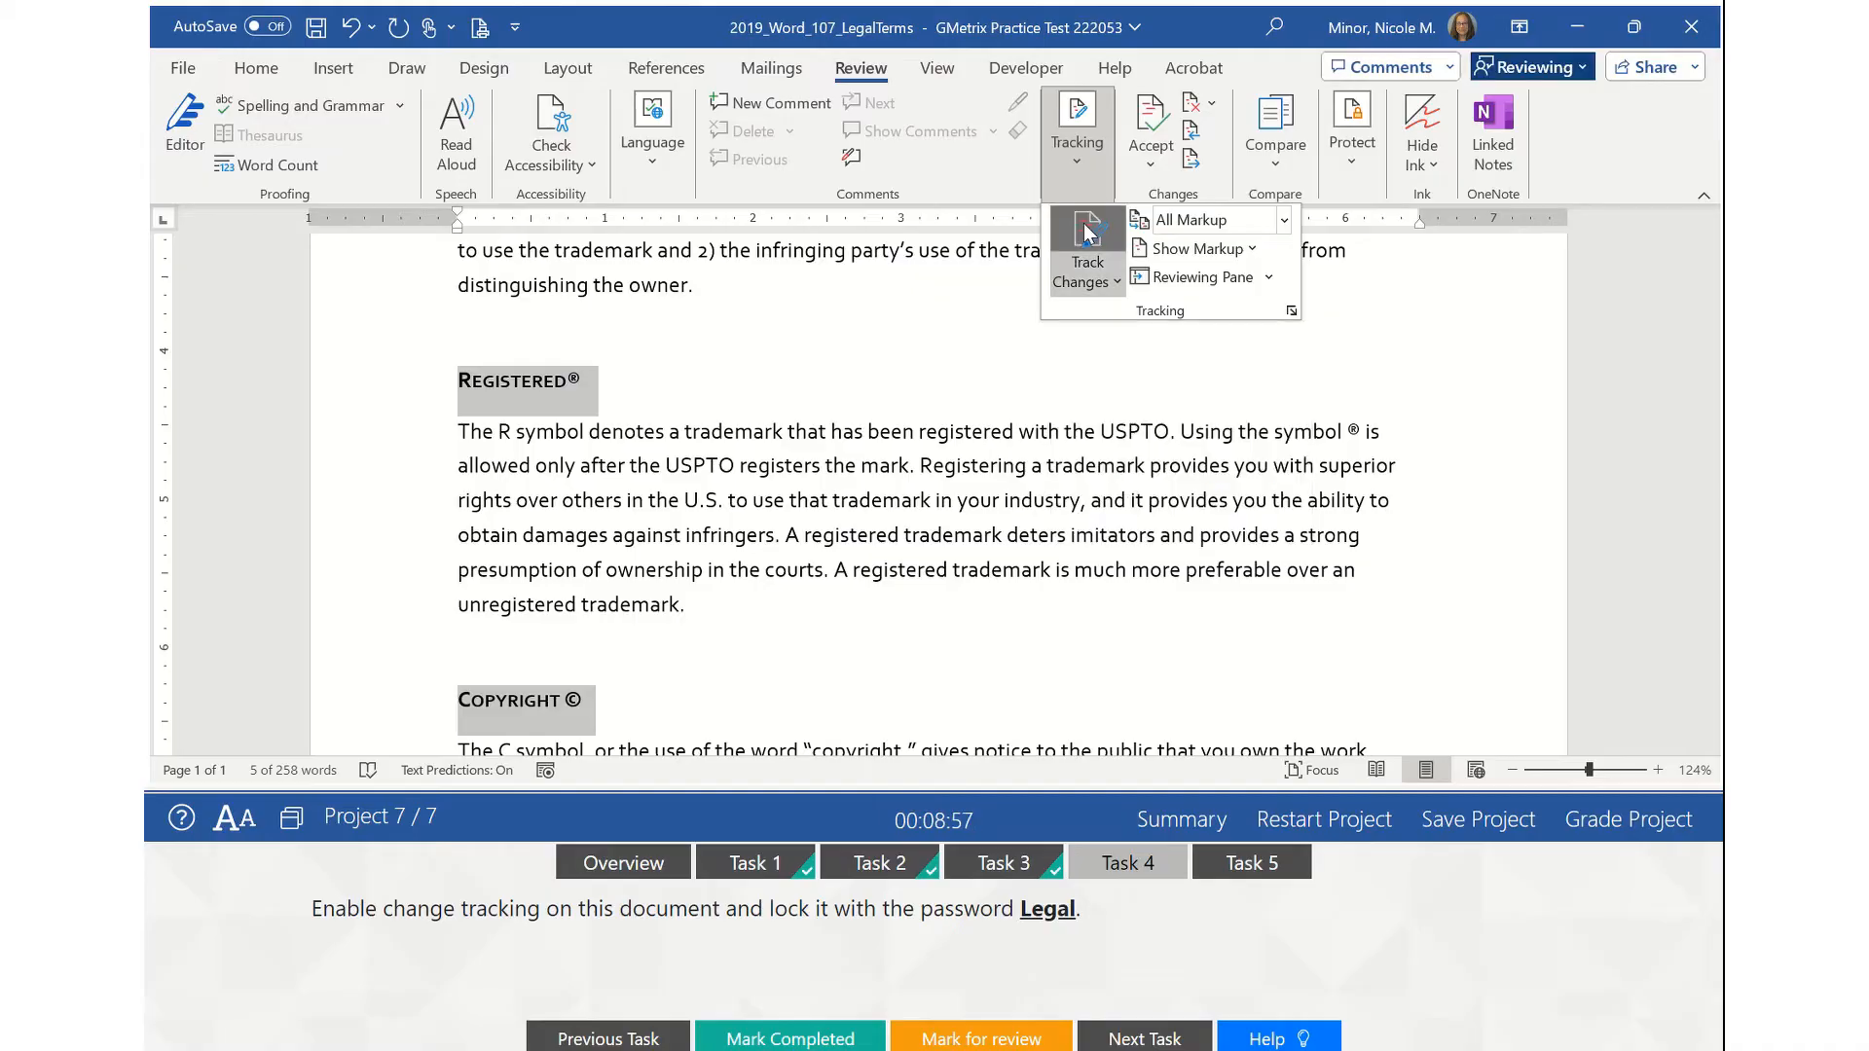
pyautogui.click(1104, 278)
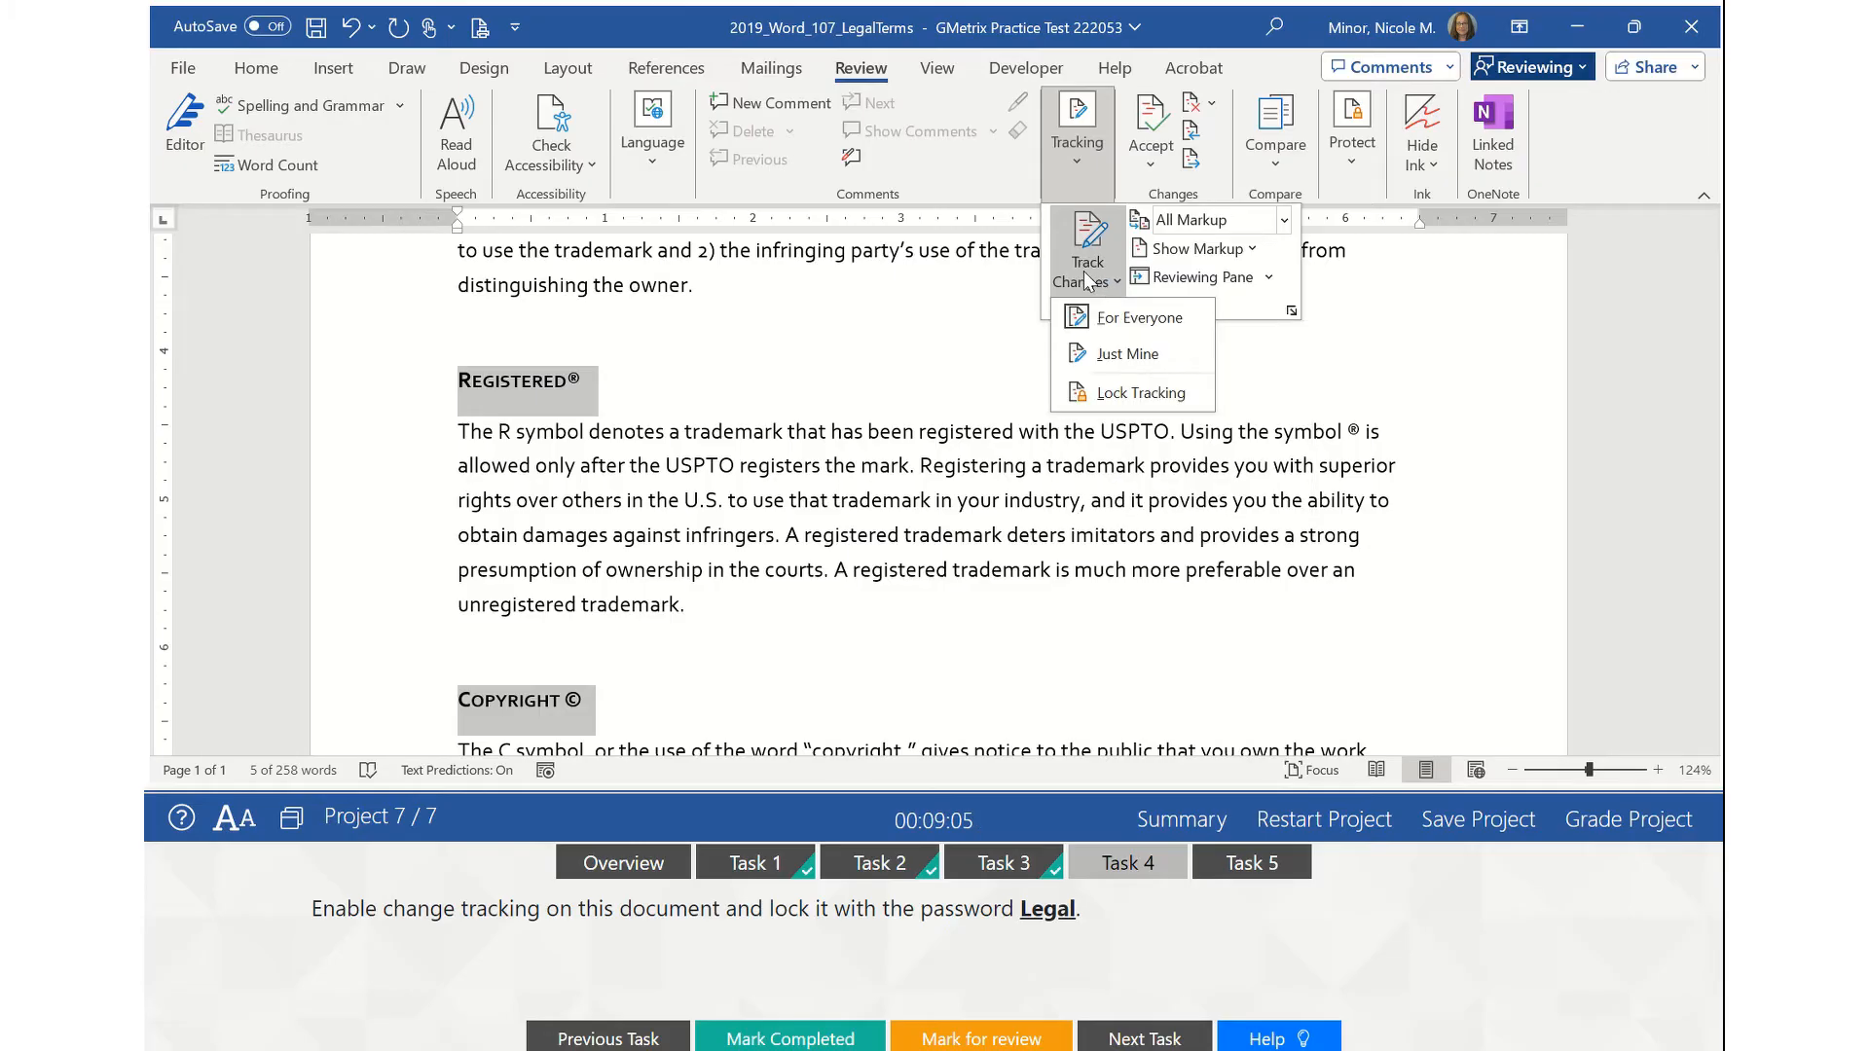
pyautogui.click(1089, 395)
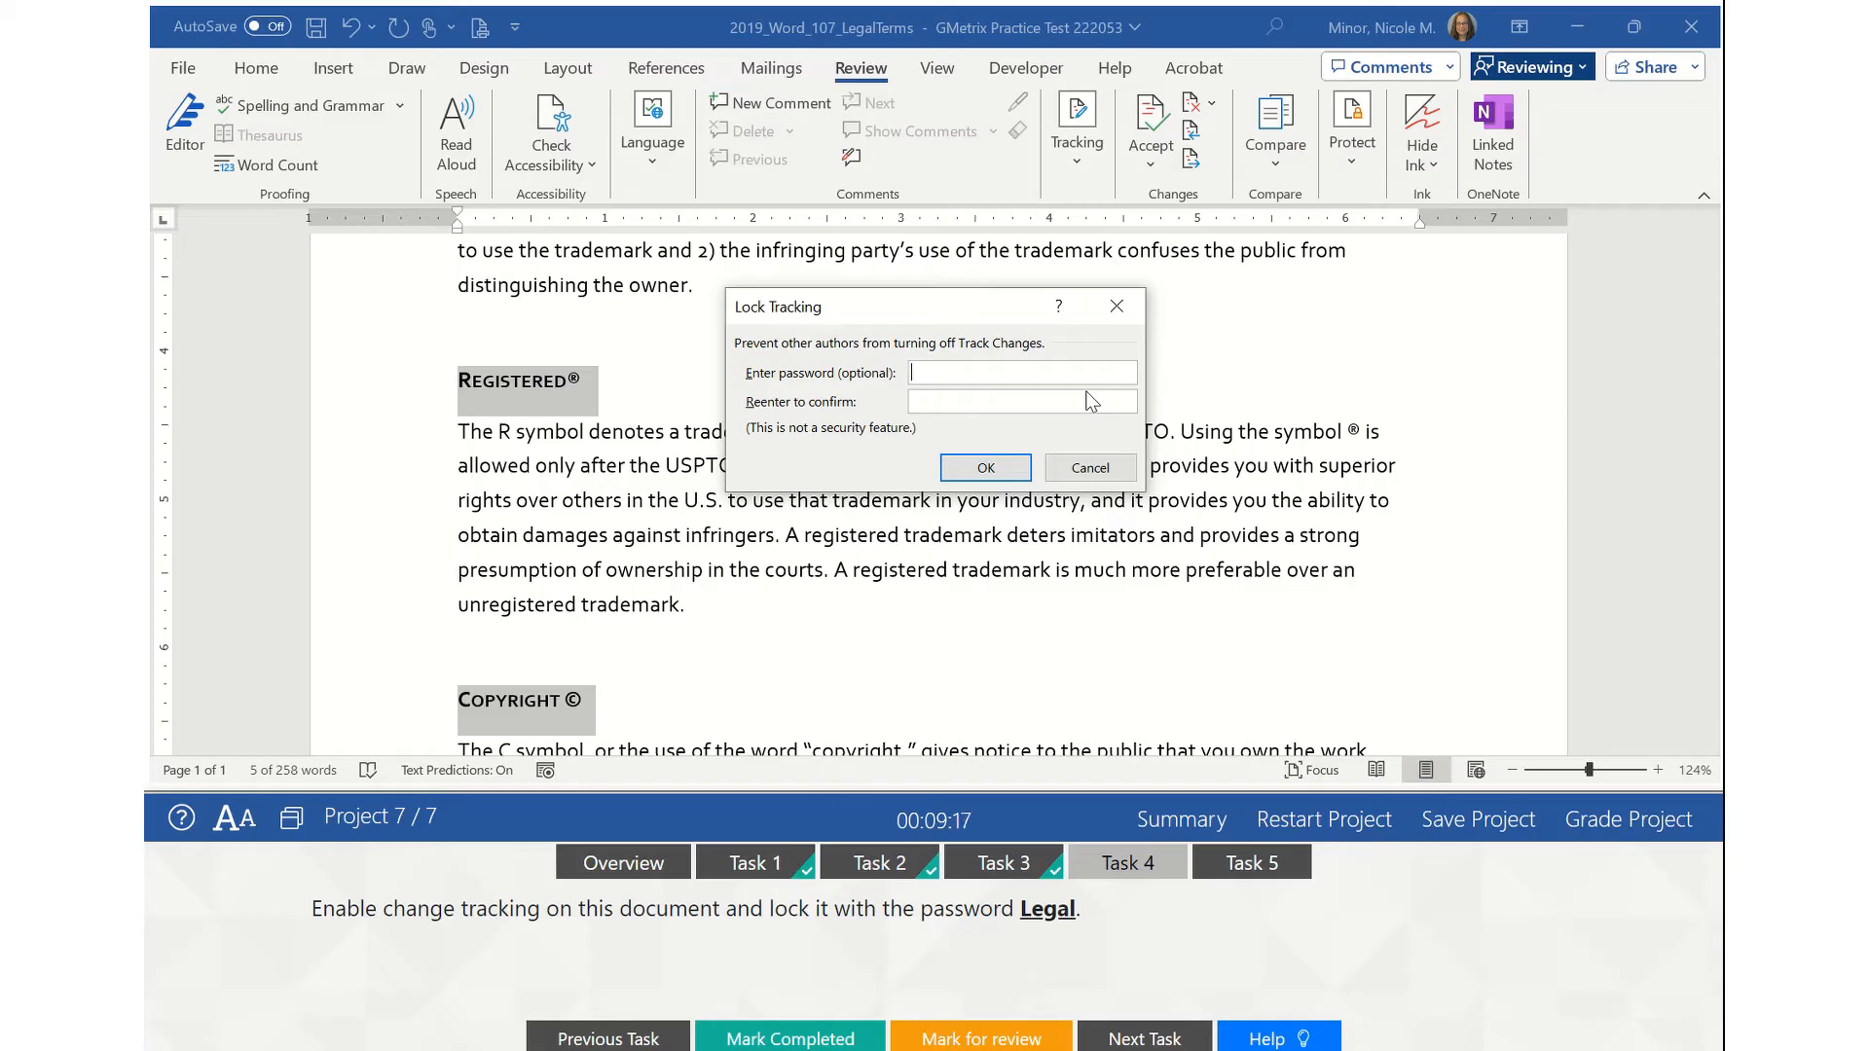
# - Enter the lock password and its confirmation in the Lock Tracking dialog and confirm
pyautogui.write('Legal')
pyautogui.click(1020, 403)
pyautogui.write('Lel')
pyautogui.click(986, 470)
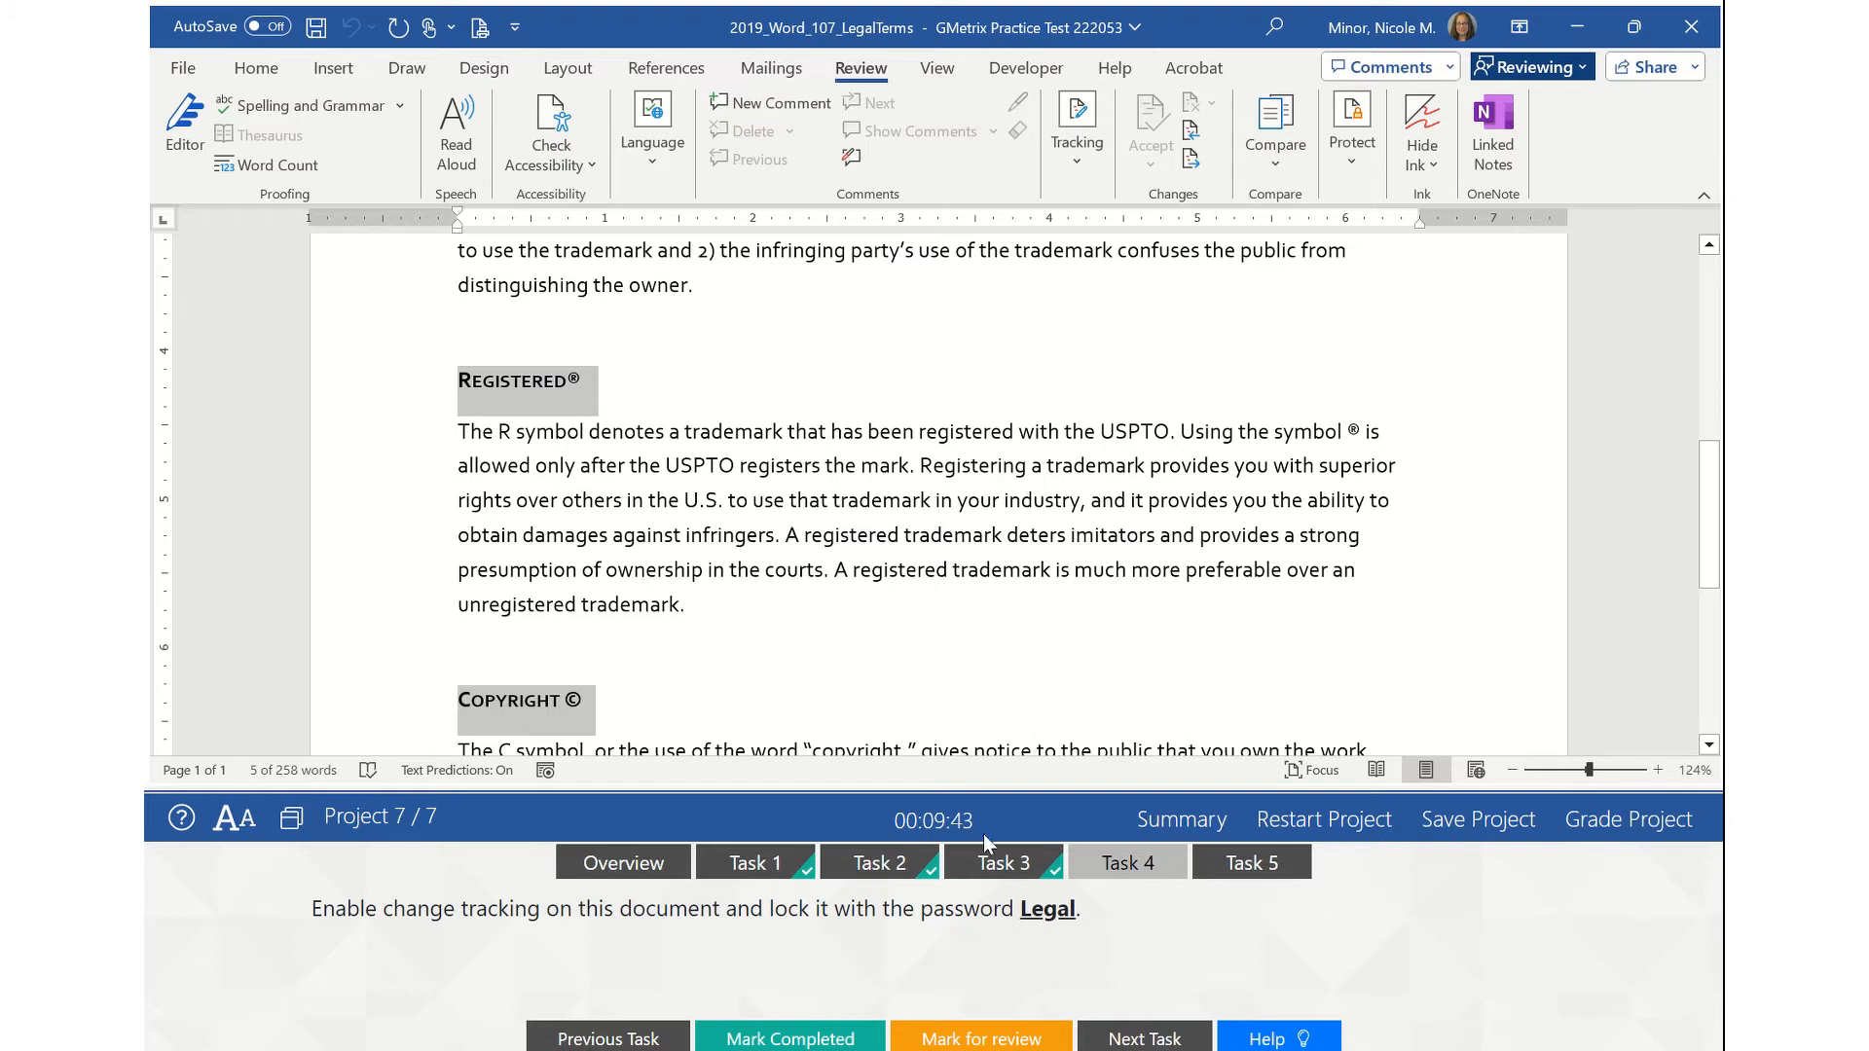
# - Mark Task 4 complete, open Task 5, and select the question 'Should we explain Fair Use Law?'
pyautogui.click(784, 1040)
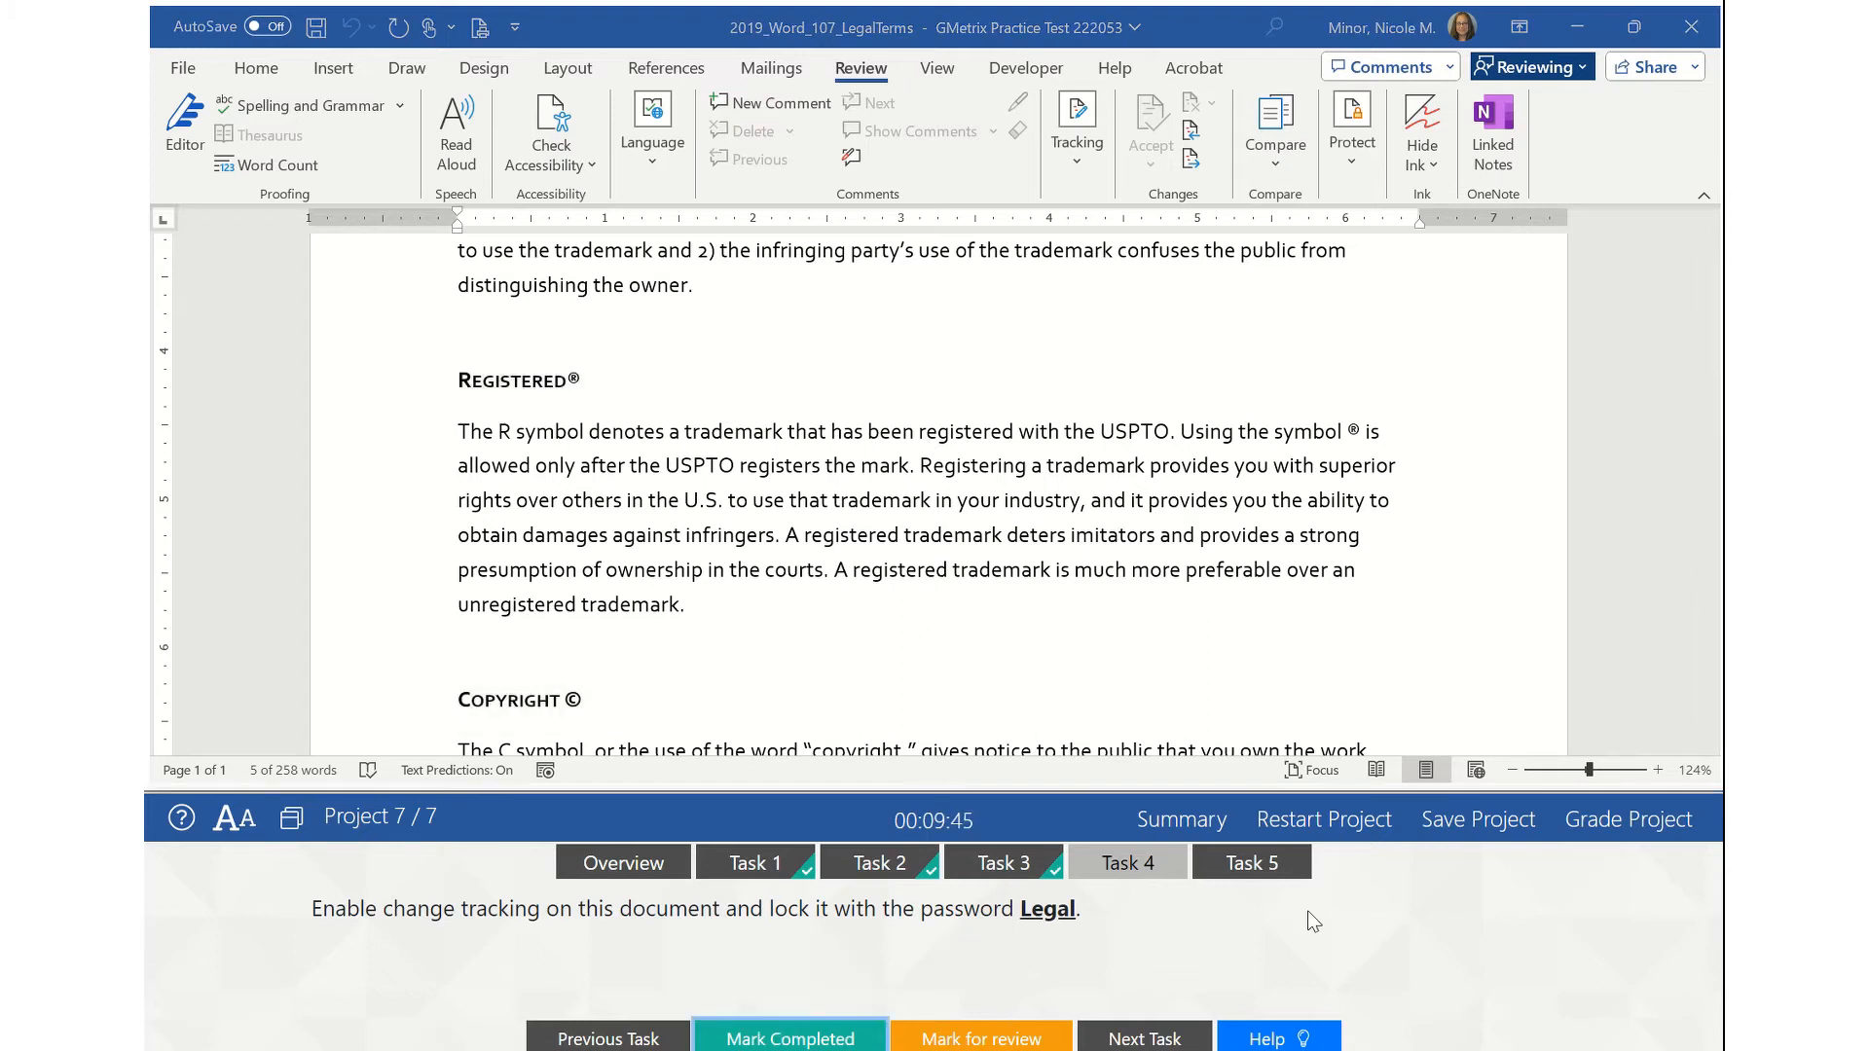
pyautogui.click(1255, 865)
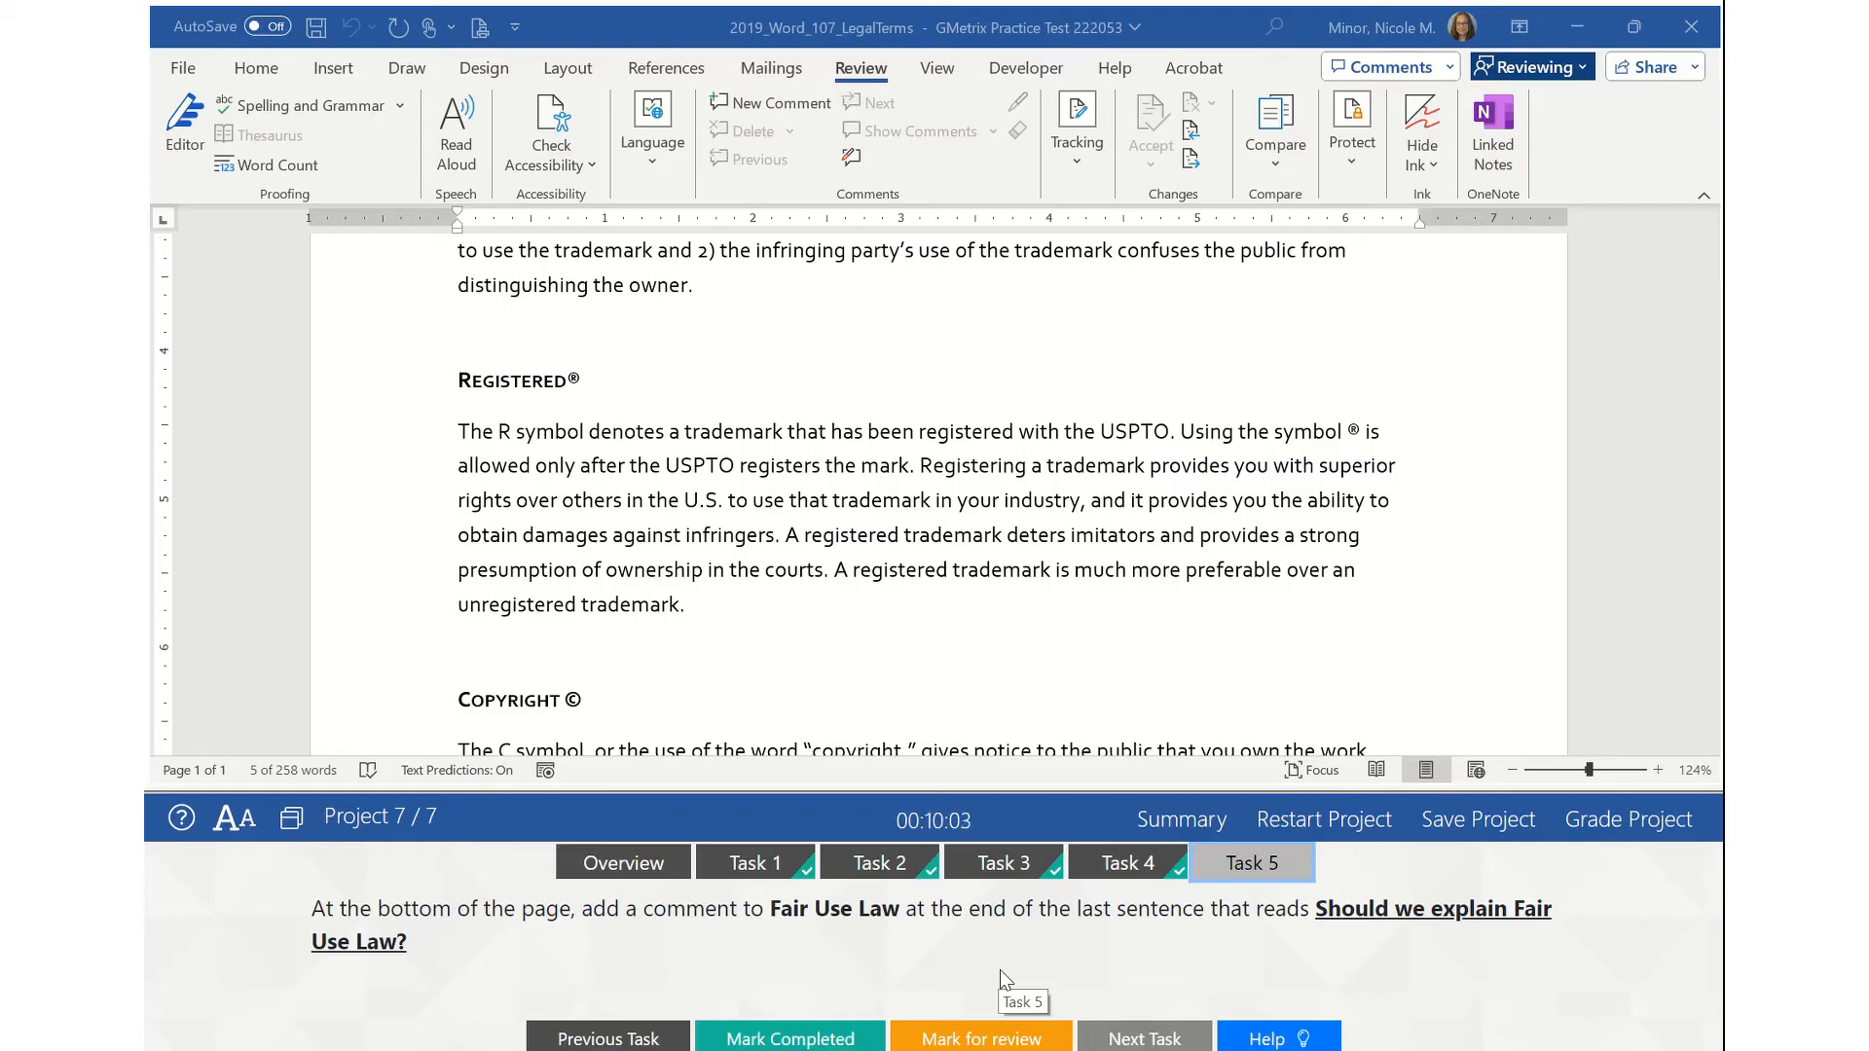
pyautogui.click(1399, 911)
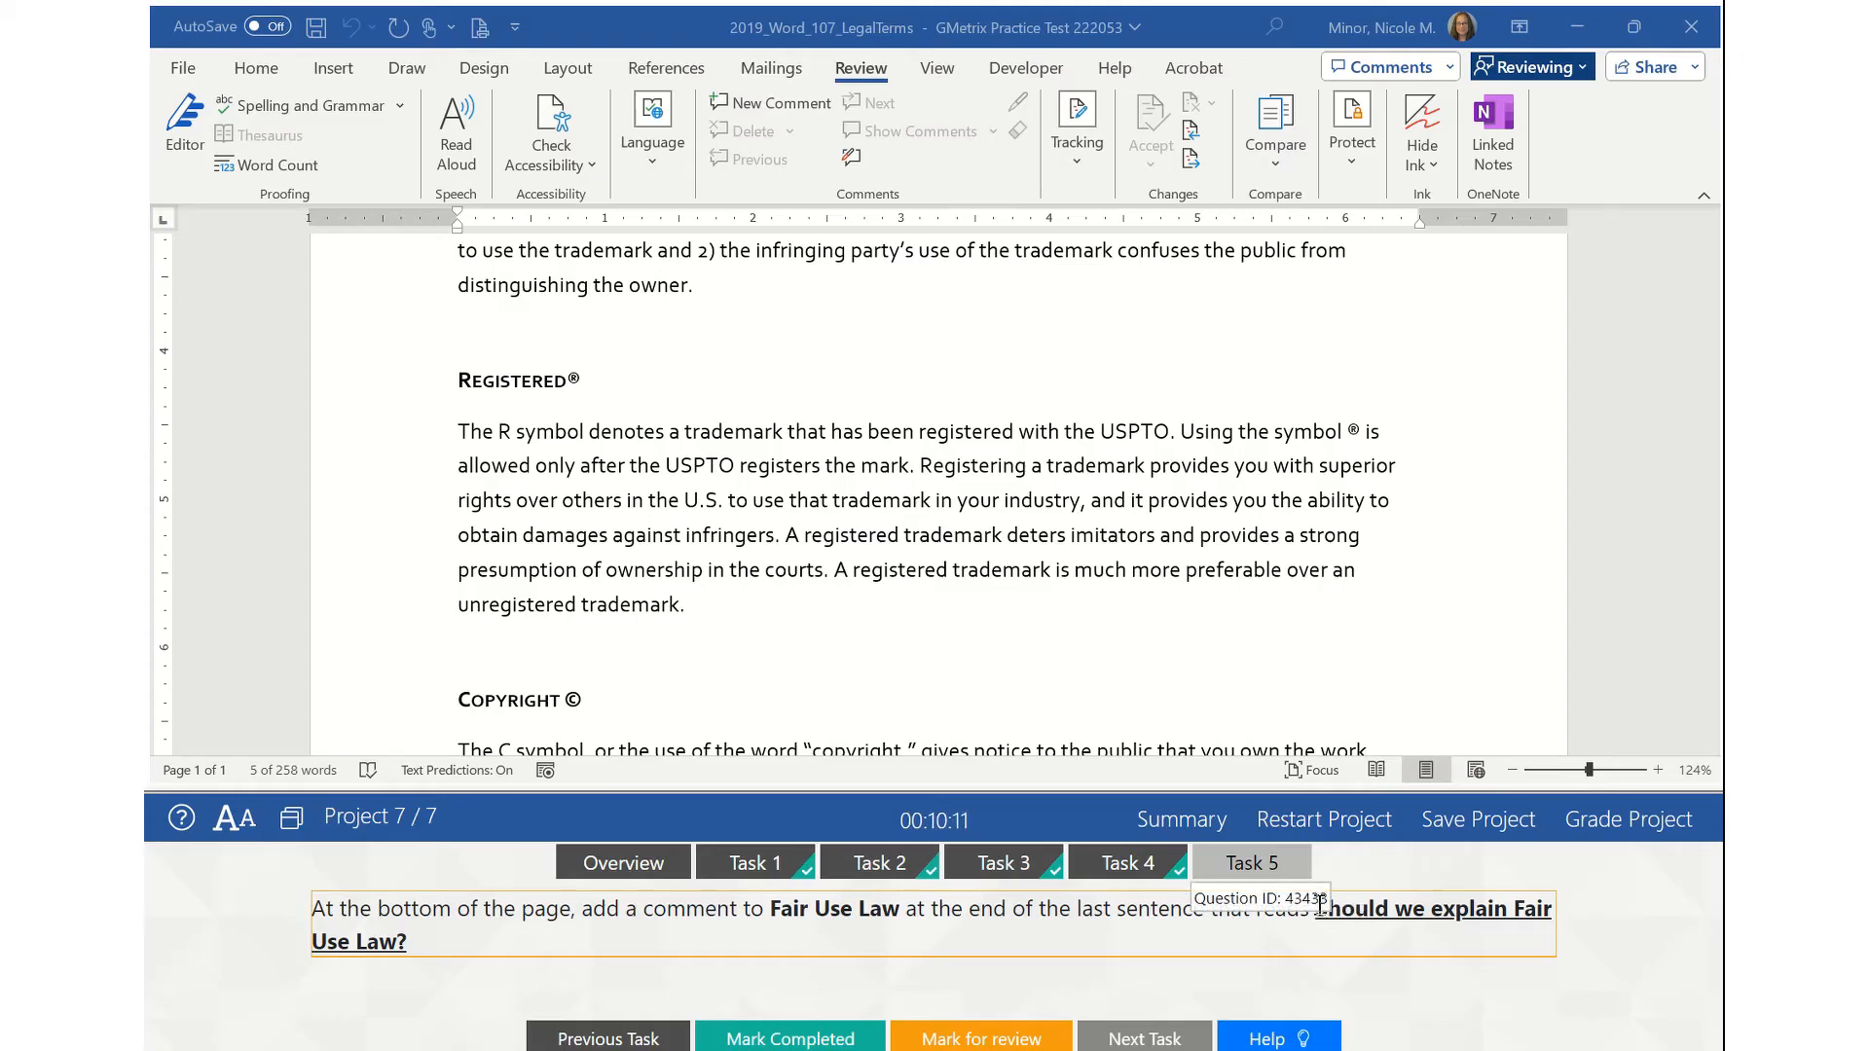
pyautogui.moveTo(1320, 905); pyautogui.dragTo(1342, 919)
pyautogui.click(1354, 945)
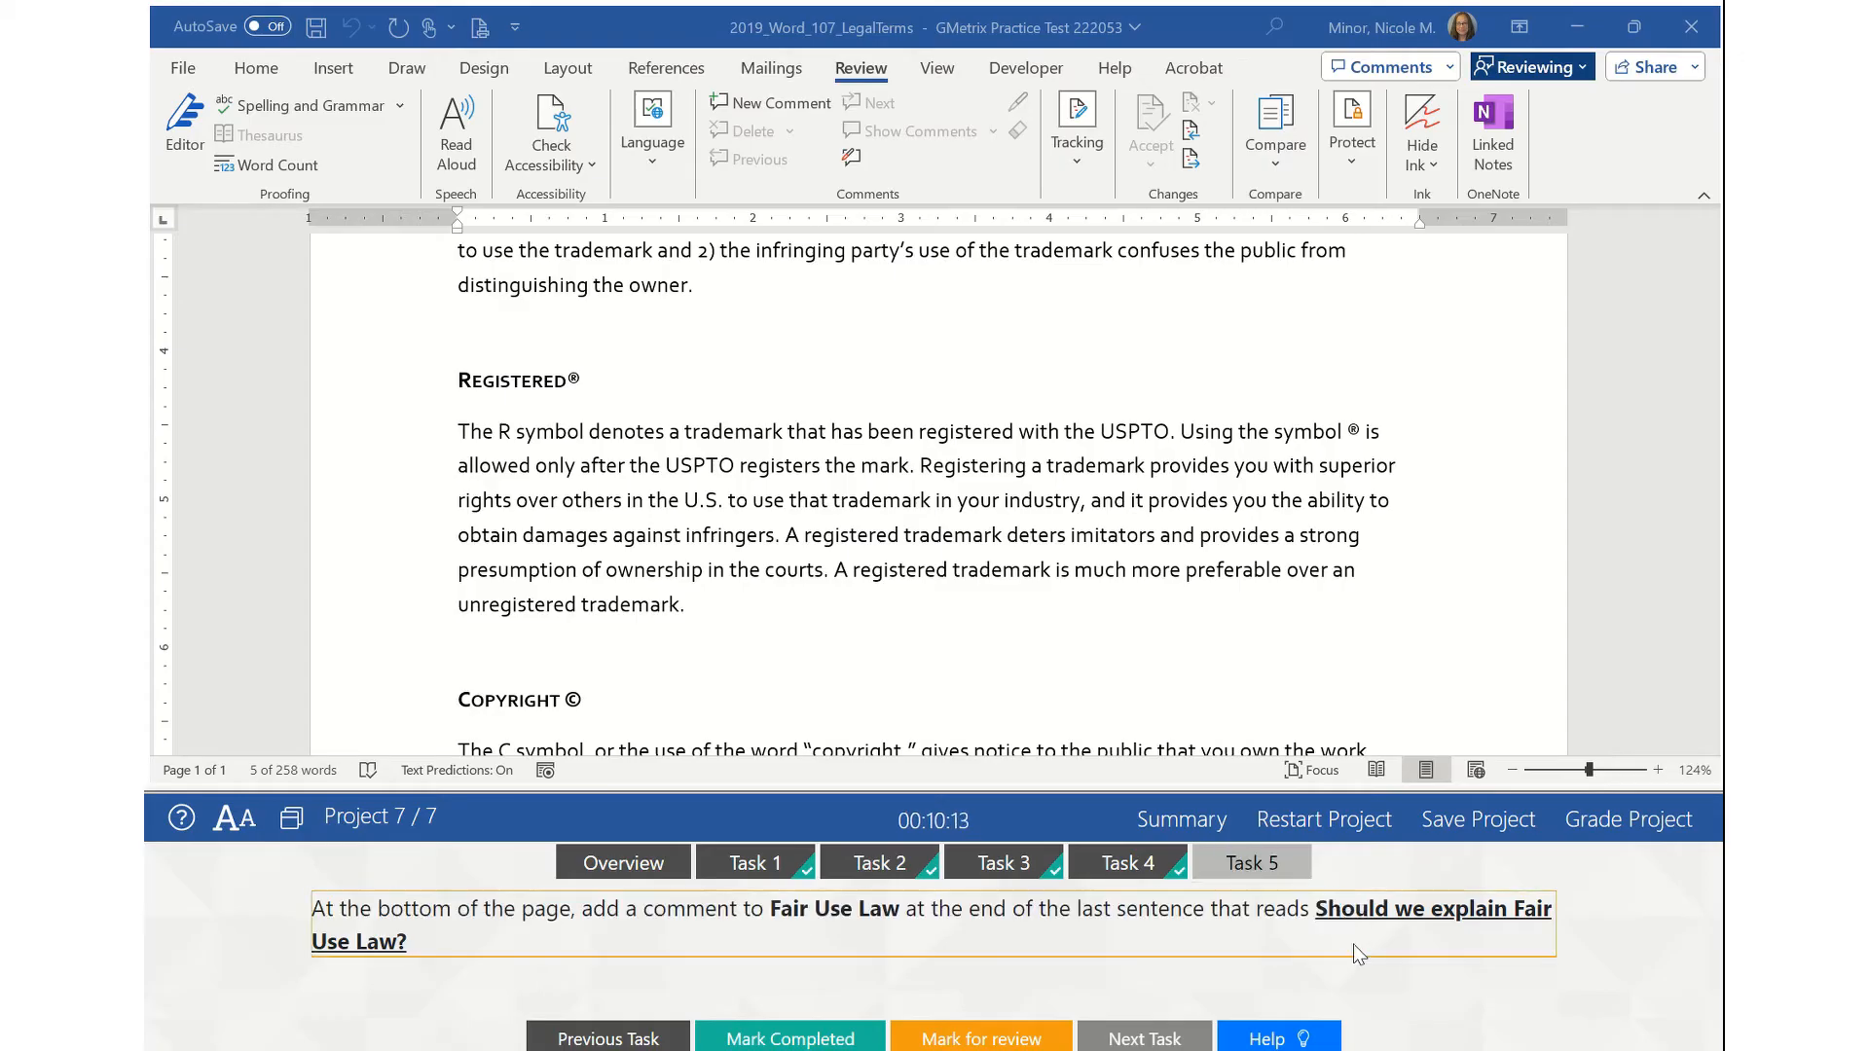
pyautogui.moveTo(1328, 911); pyautogui.dragTo(1330, 927)
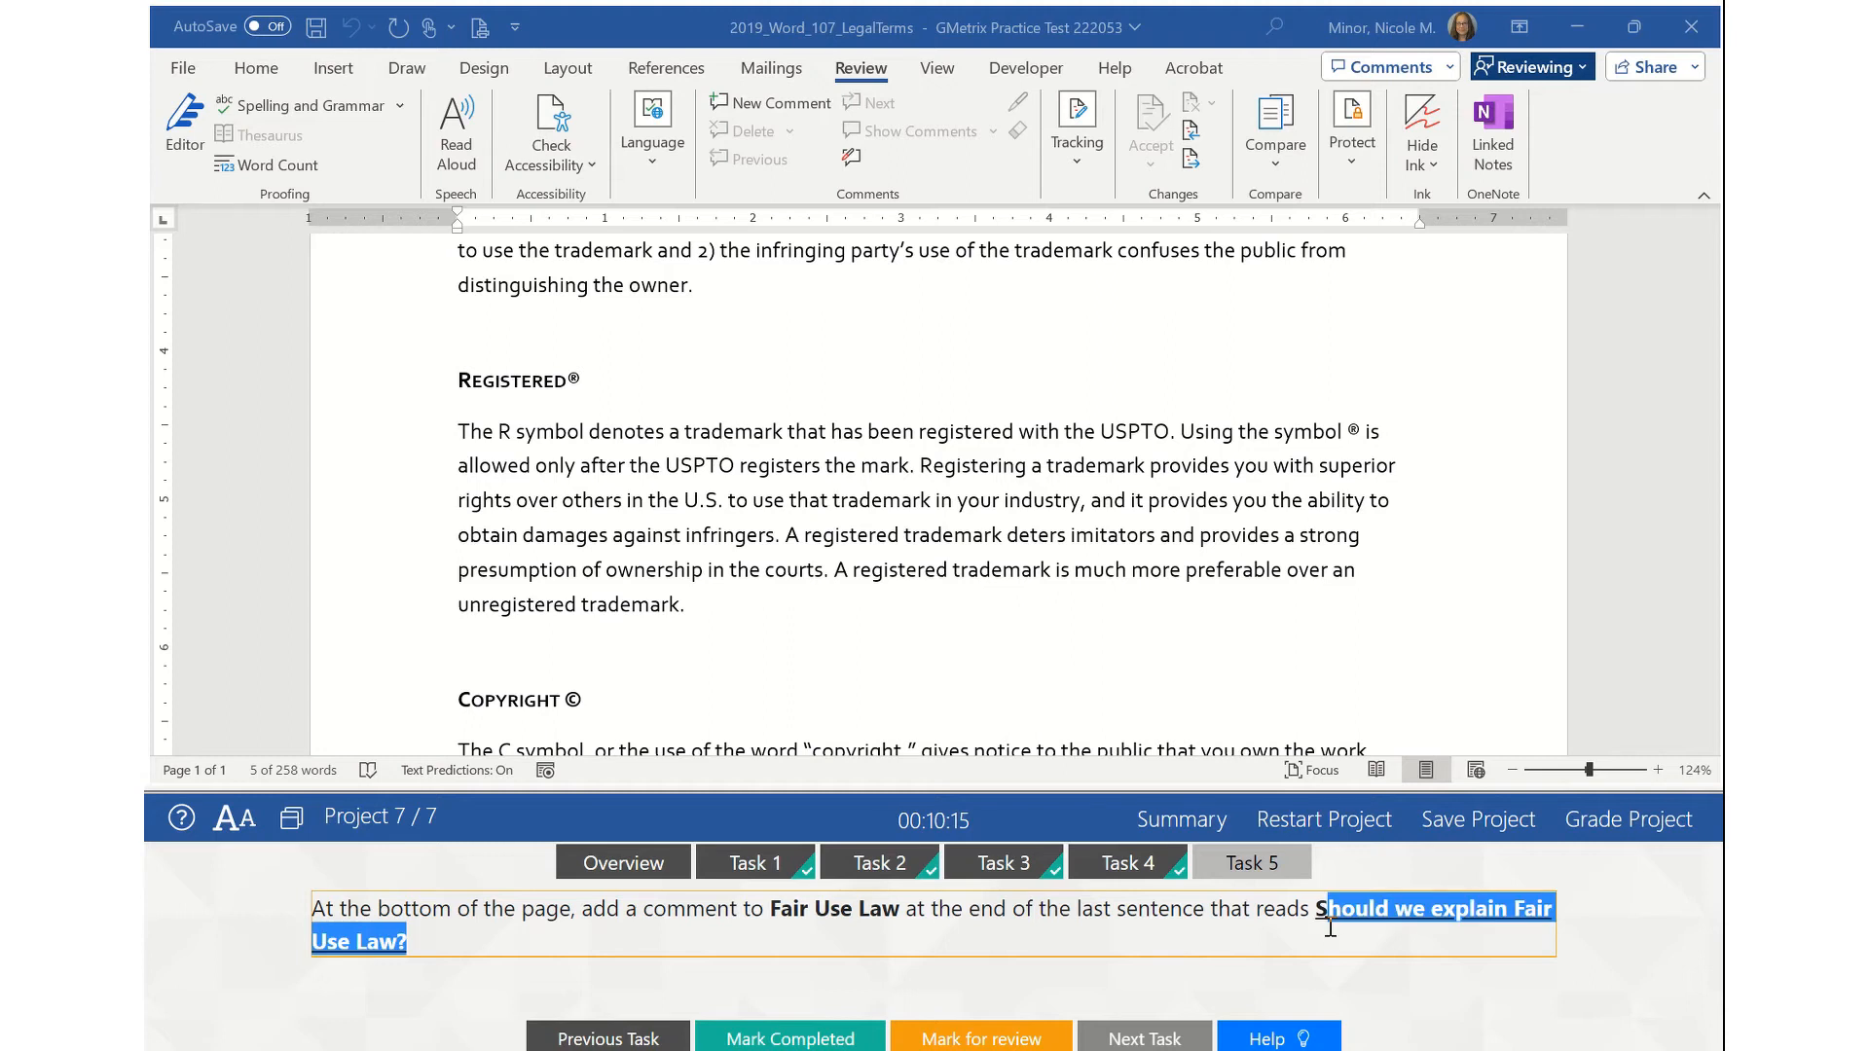
pyautogui.click(1322, 905)
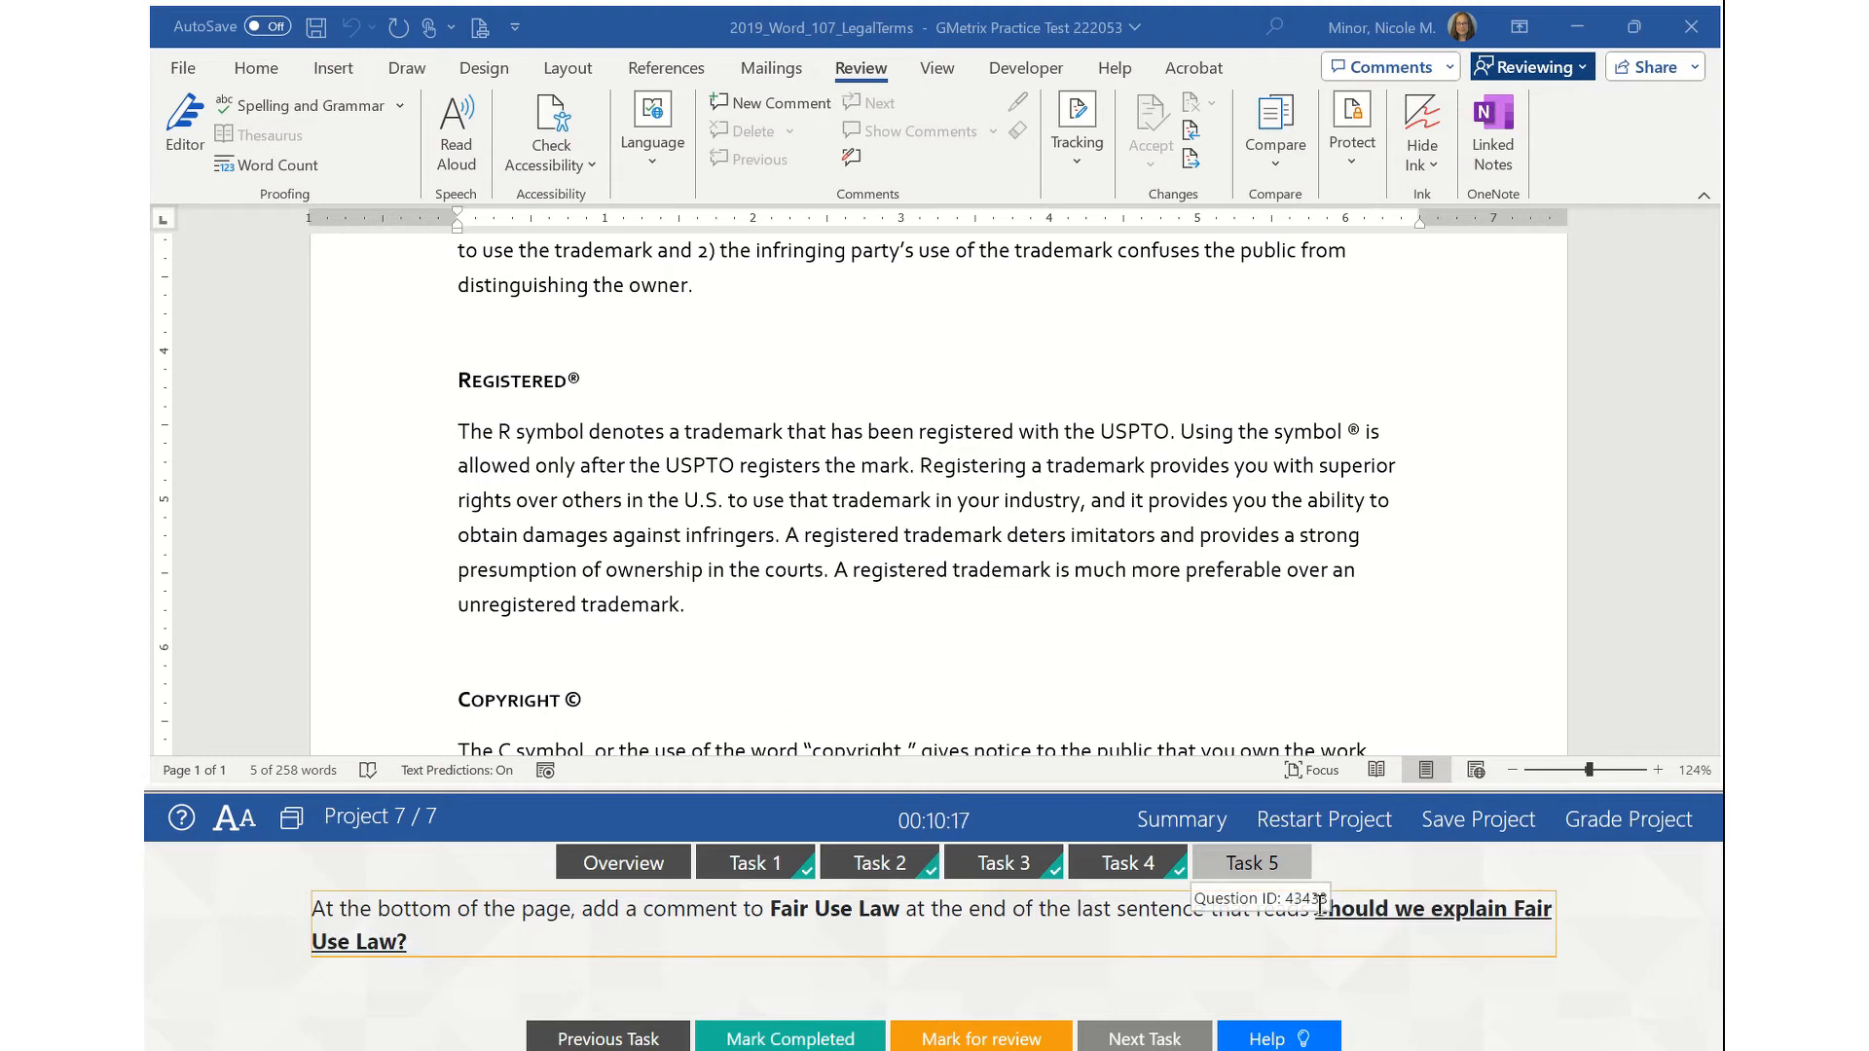
pyautogui.moveTo(1321, 906); pyautogui.dragTo(1334, 916)
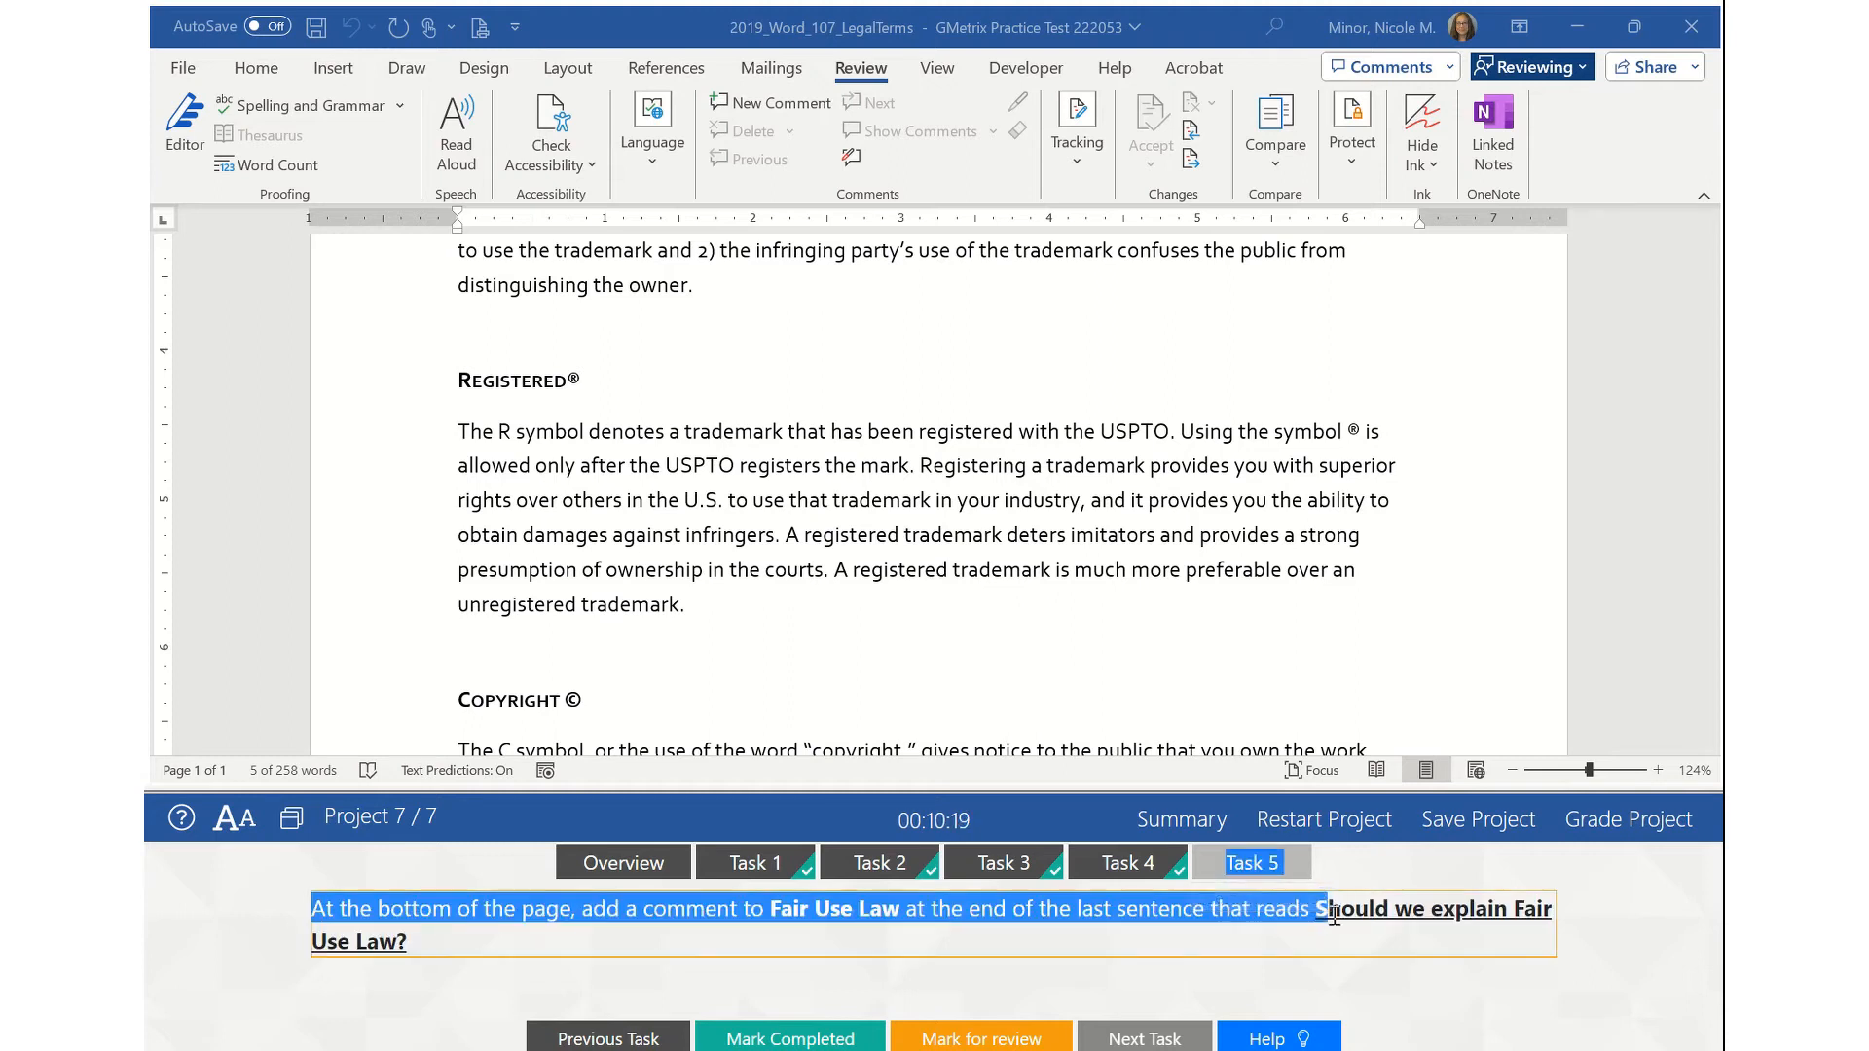
pyautogui.click(404, 944)
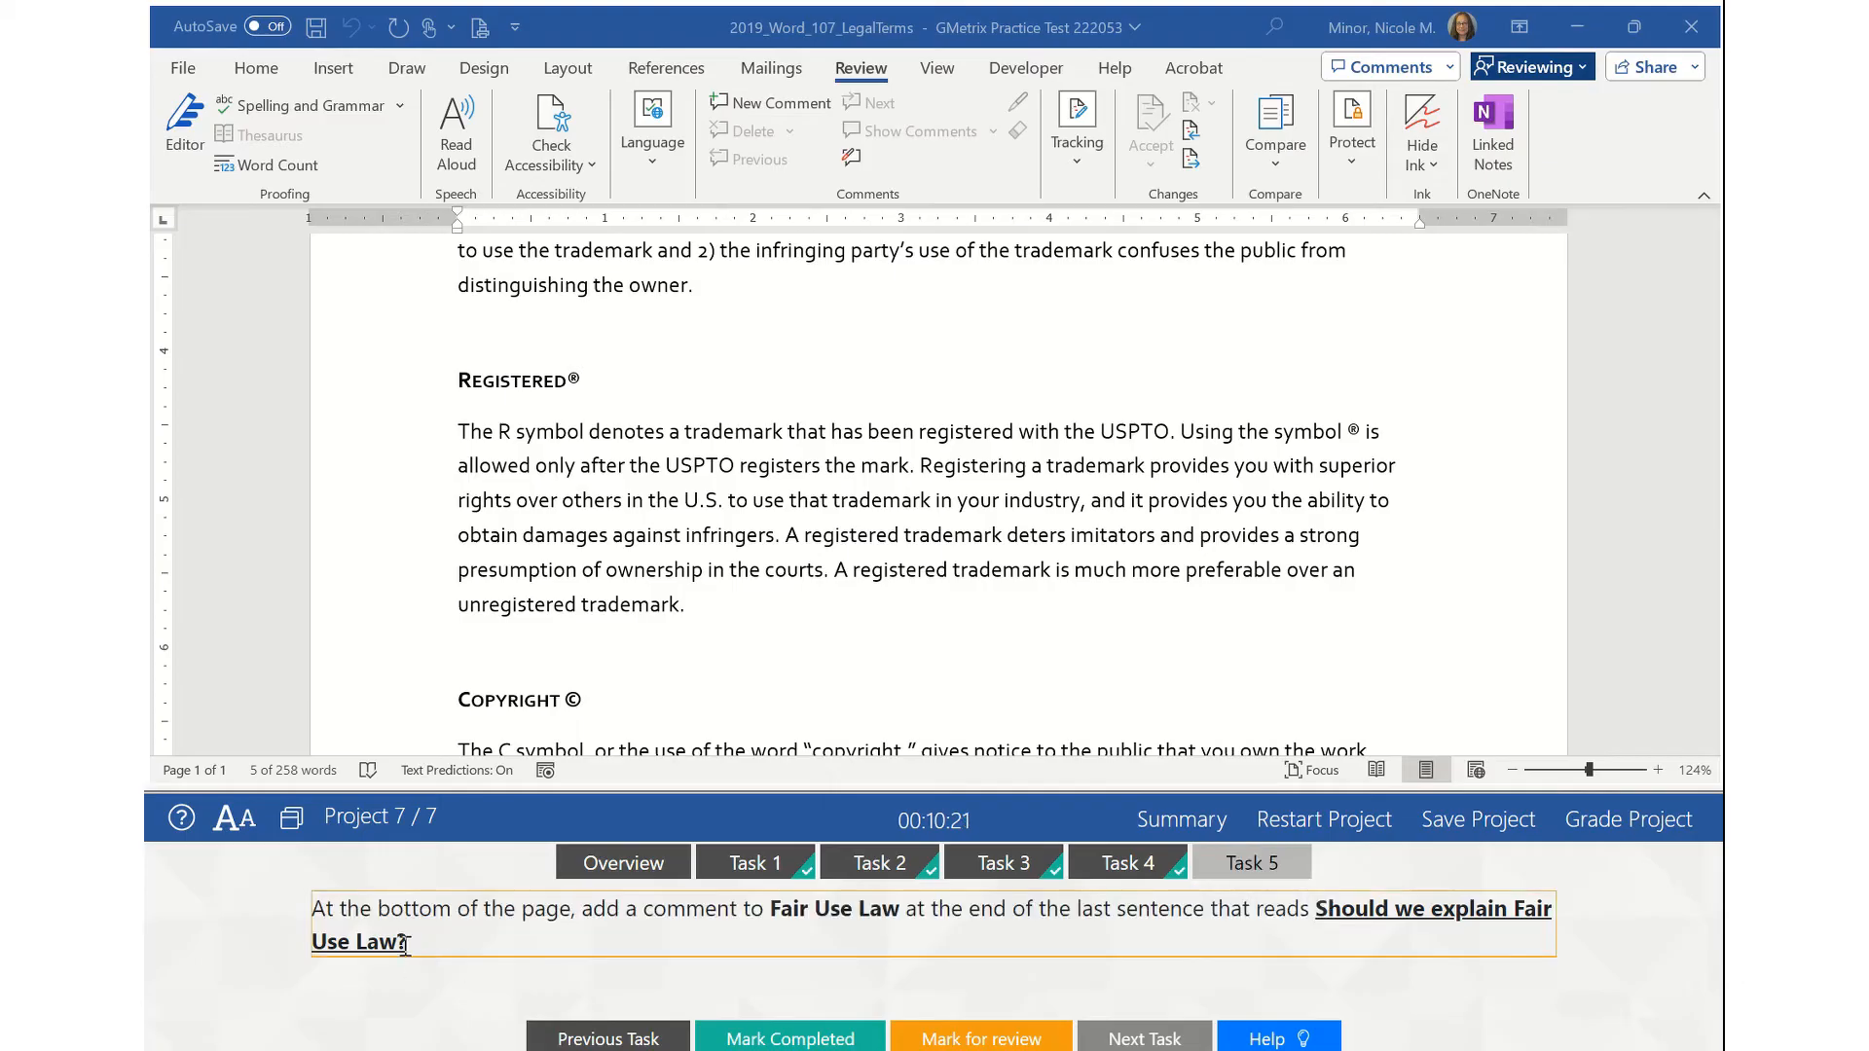
pyautogui.moveTo(404, 944); pyautogui.dragTo(382, 942)
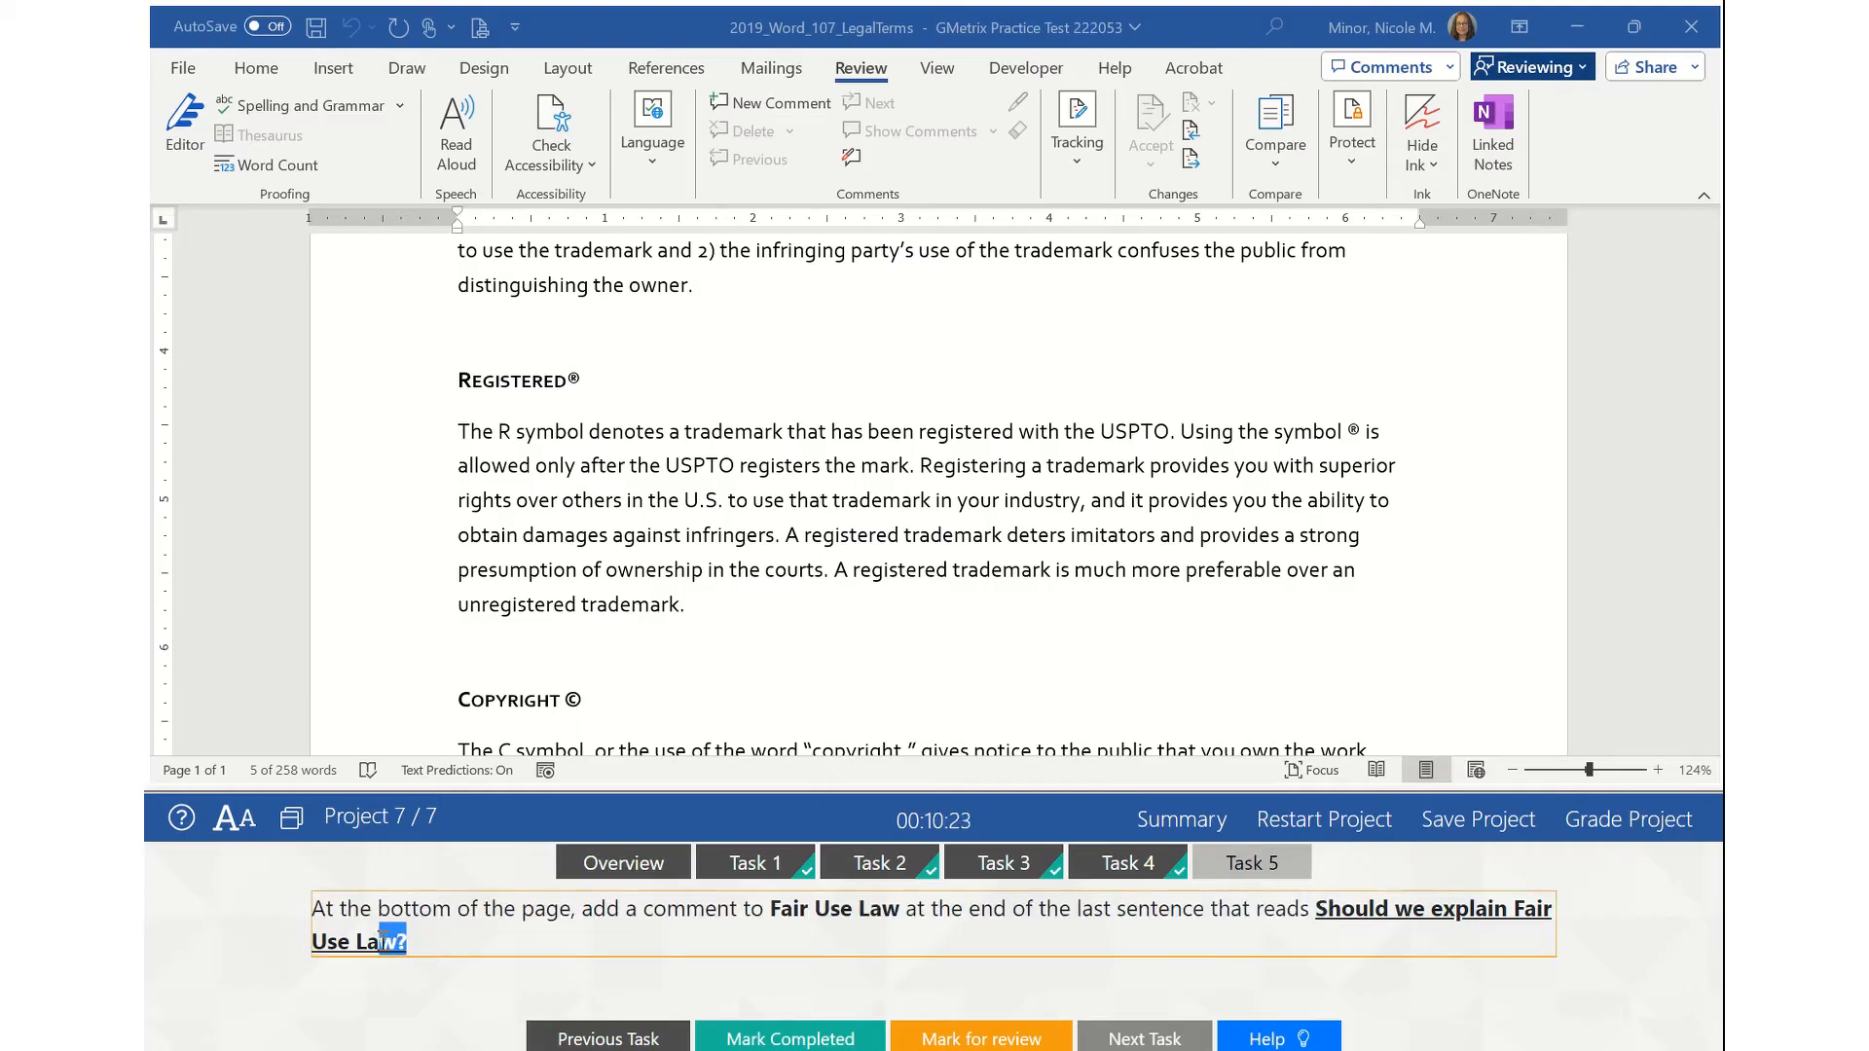
pyautogui.moveTo(1376, 944); pyautogui.dragTo(1319, 913)
pyautogui.hotkey('ctrl', 'c')
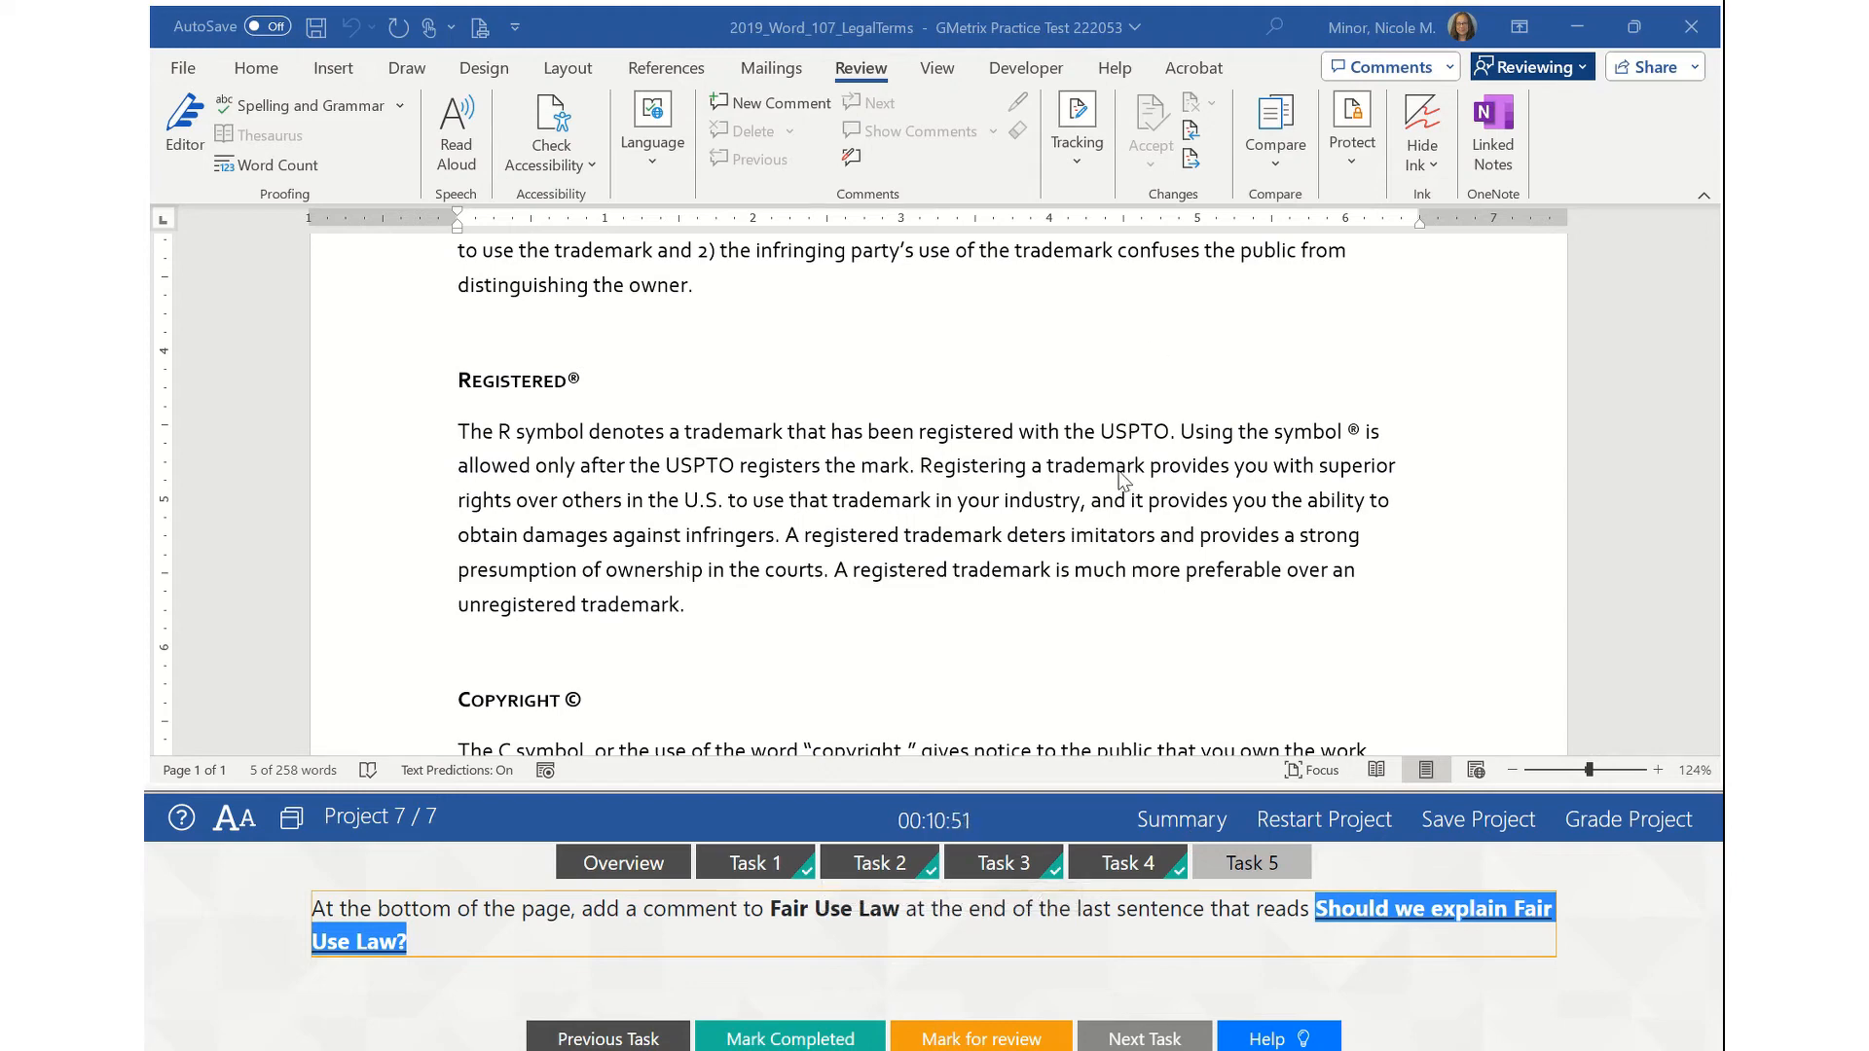
# - Scroll to the final paragraph and select Fair Use Law in its last sentence
pyautogui.scroll(-5, 1121, 477)
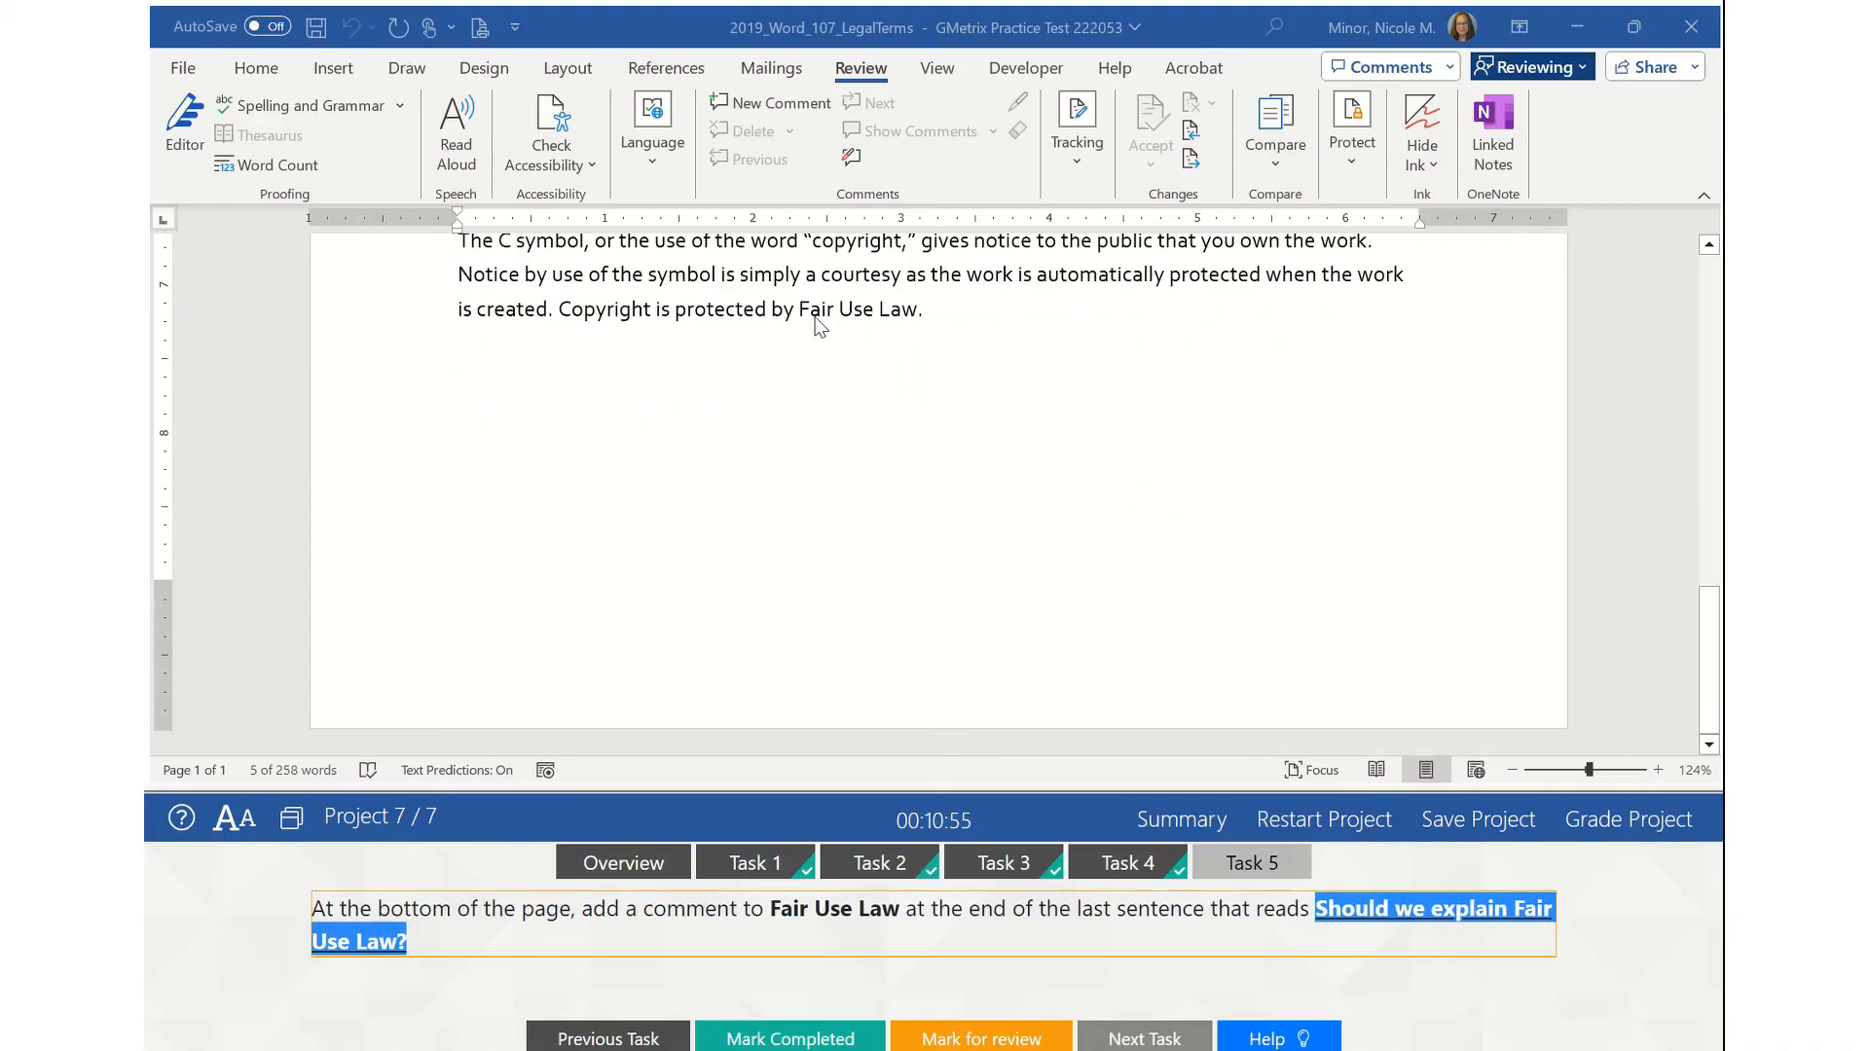
pyautogui.click(909, 315)
pyautogui.moveTo(800, 310); pyautogui.dragTo(906, 325)
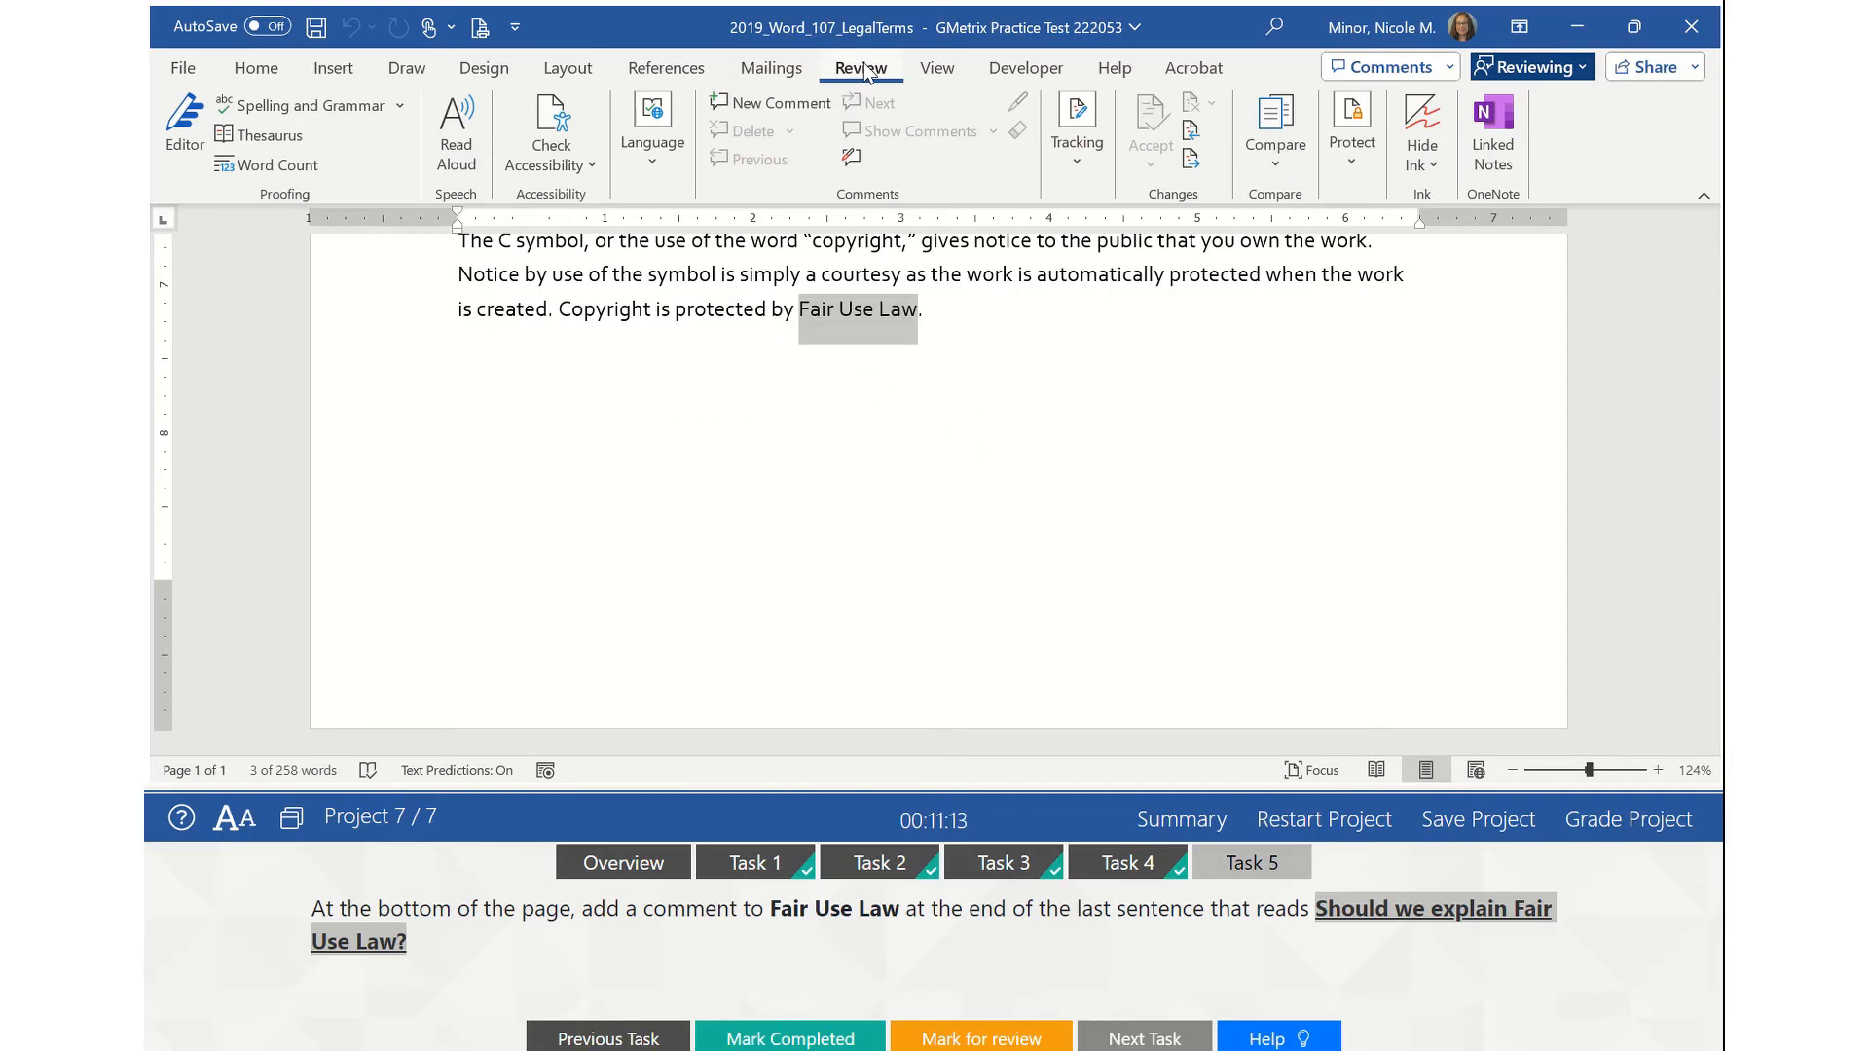
# - Add a new comment on Fair Use Law and paste 'Should we explain Fair Use Law?' into it
pyautogui.click(772, 105)
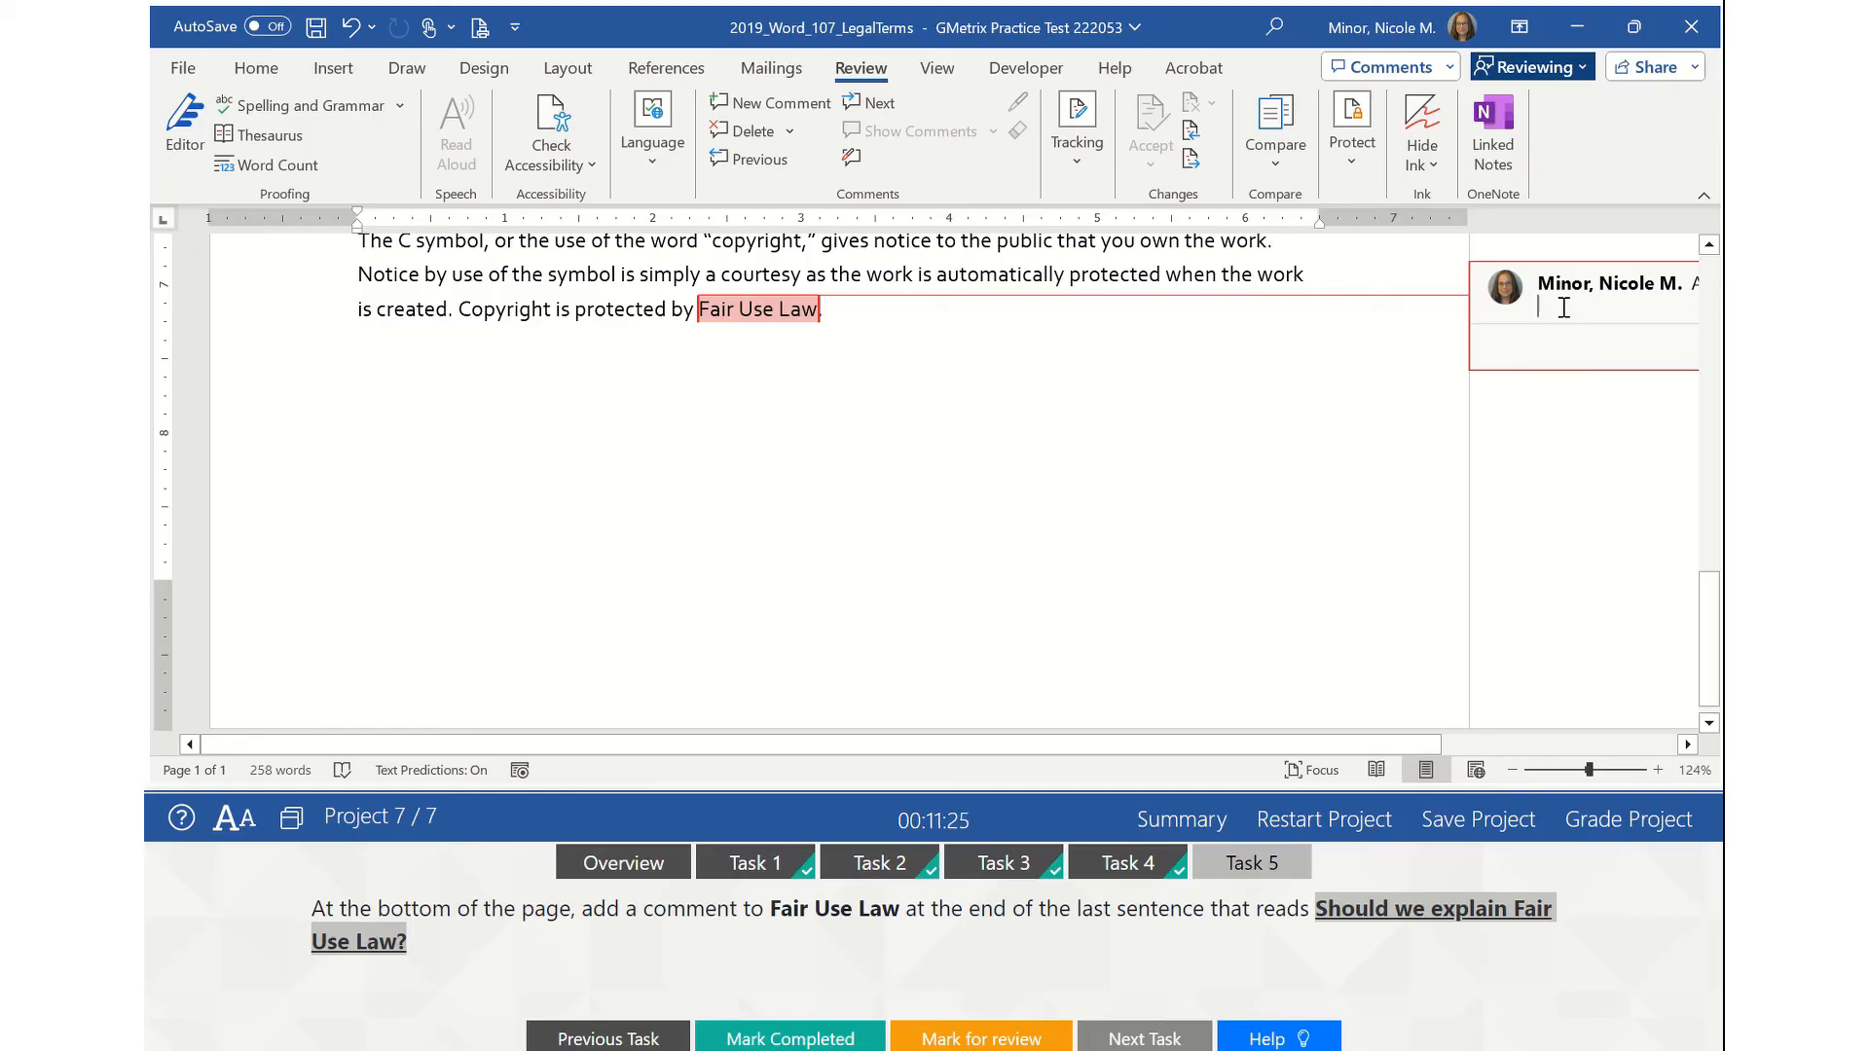
pyautogui.hotkey('ctrl', 'v')
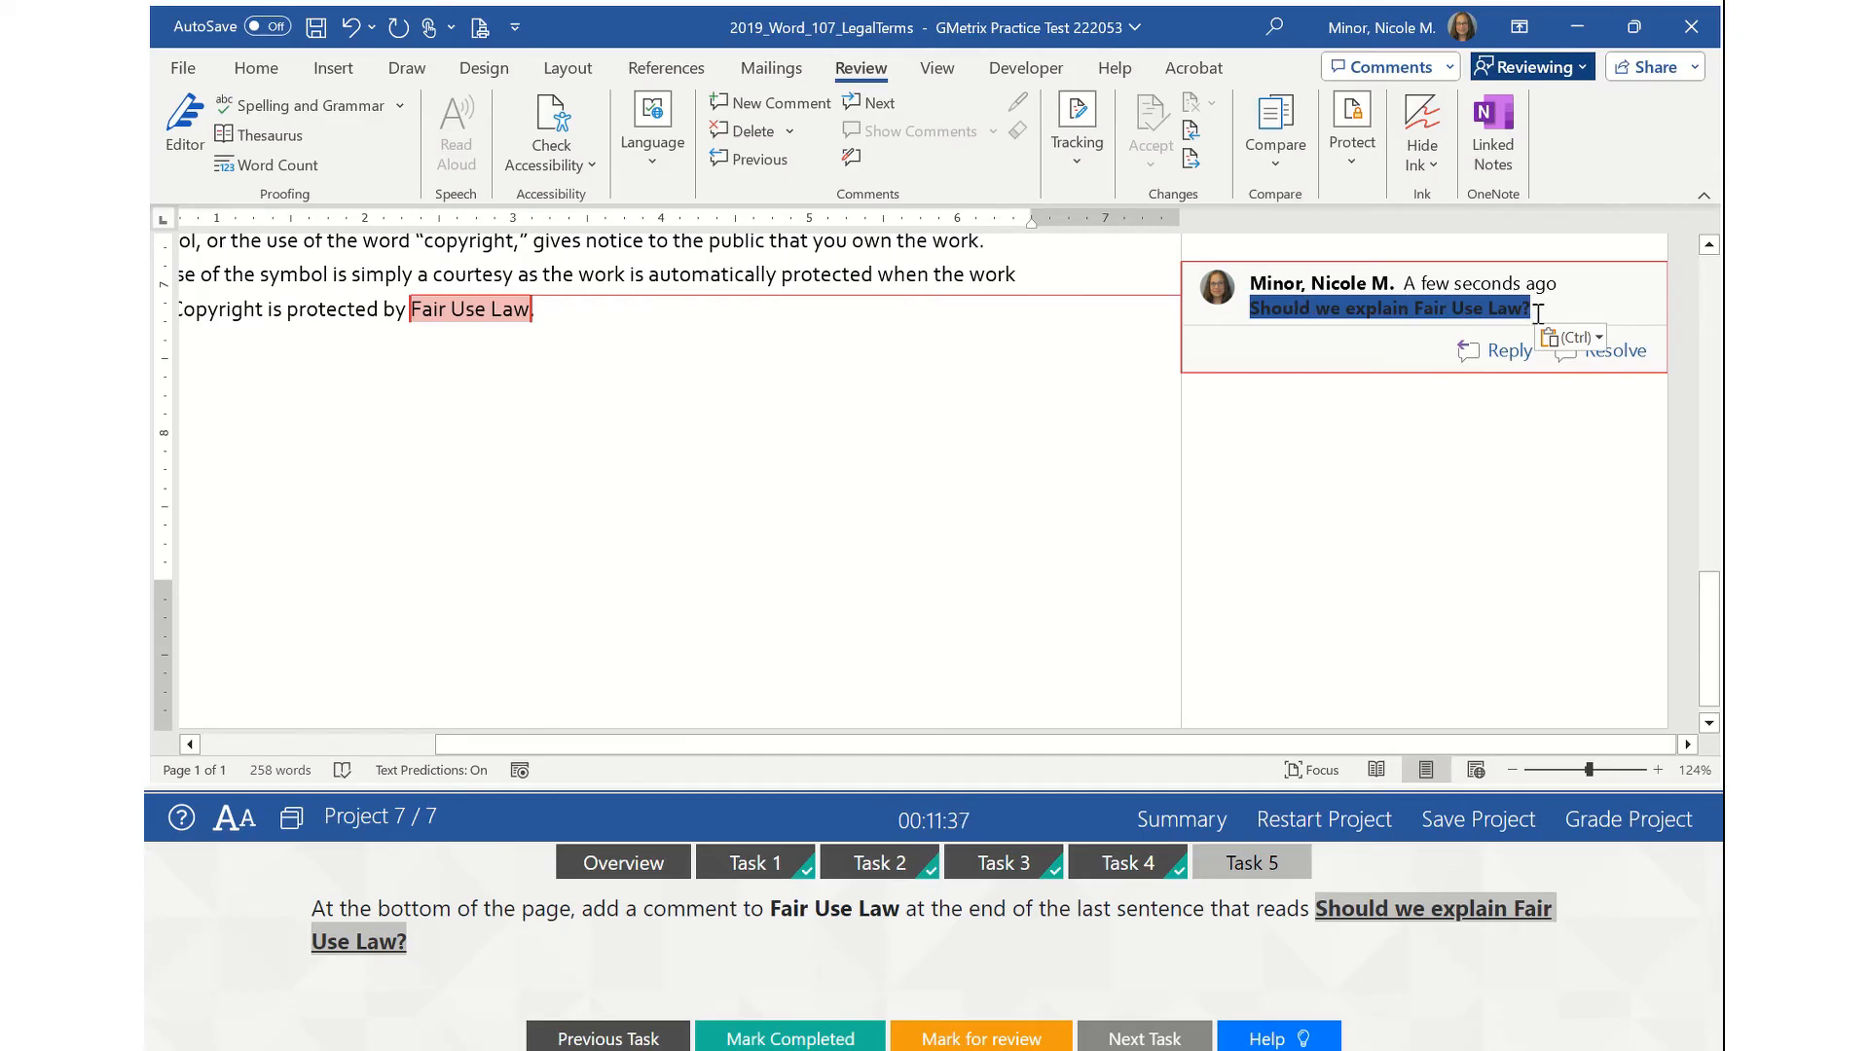
pyautogui.click(971, 392)
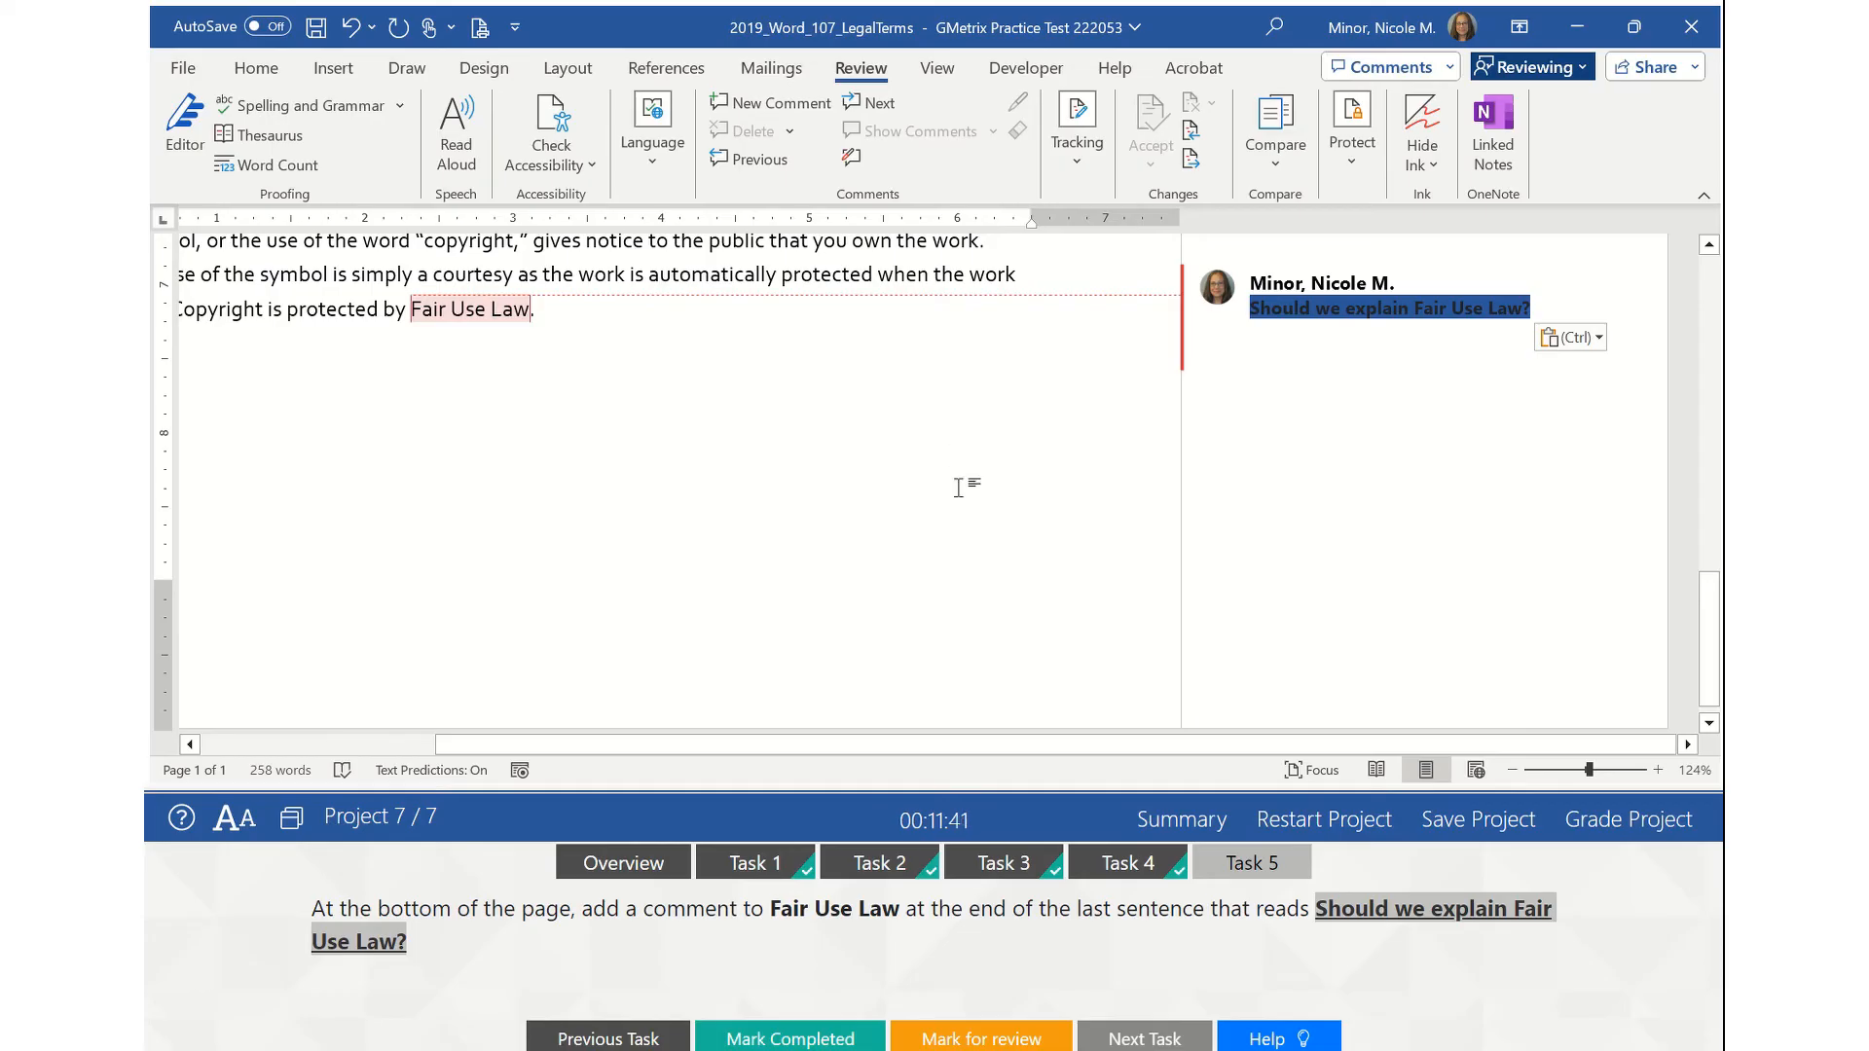
pyautogui.moveTo(1470, 353)
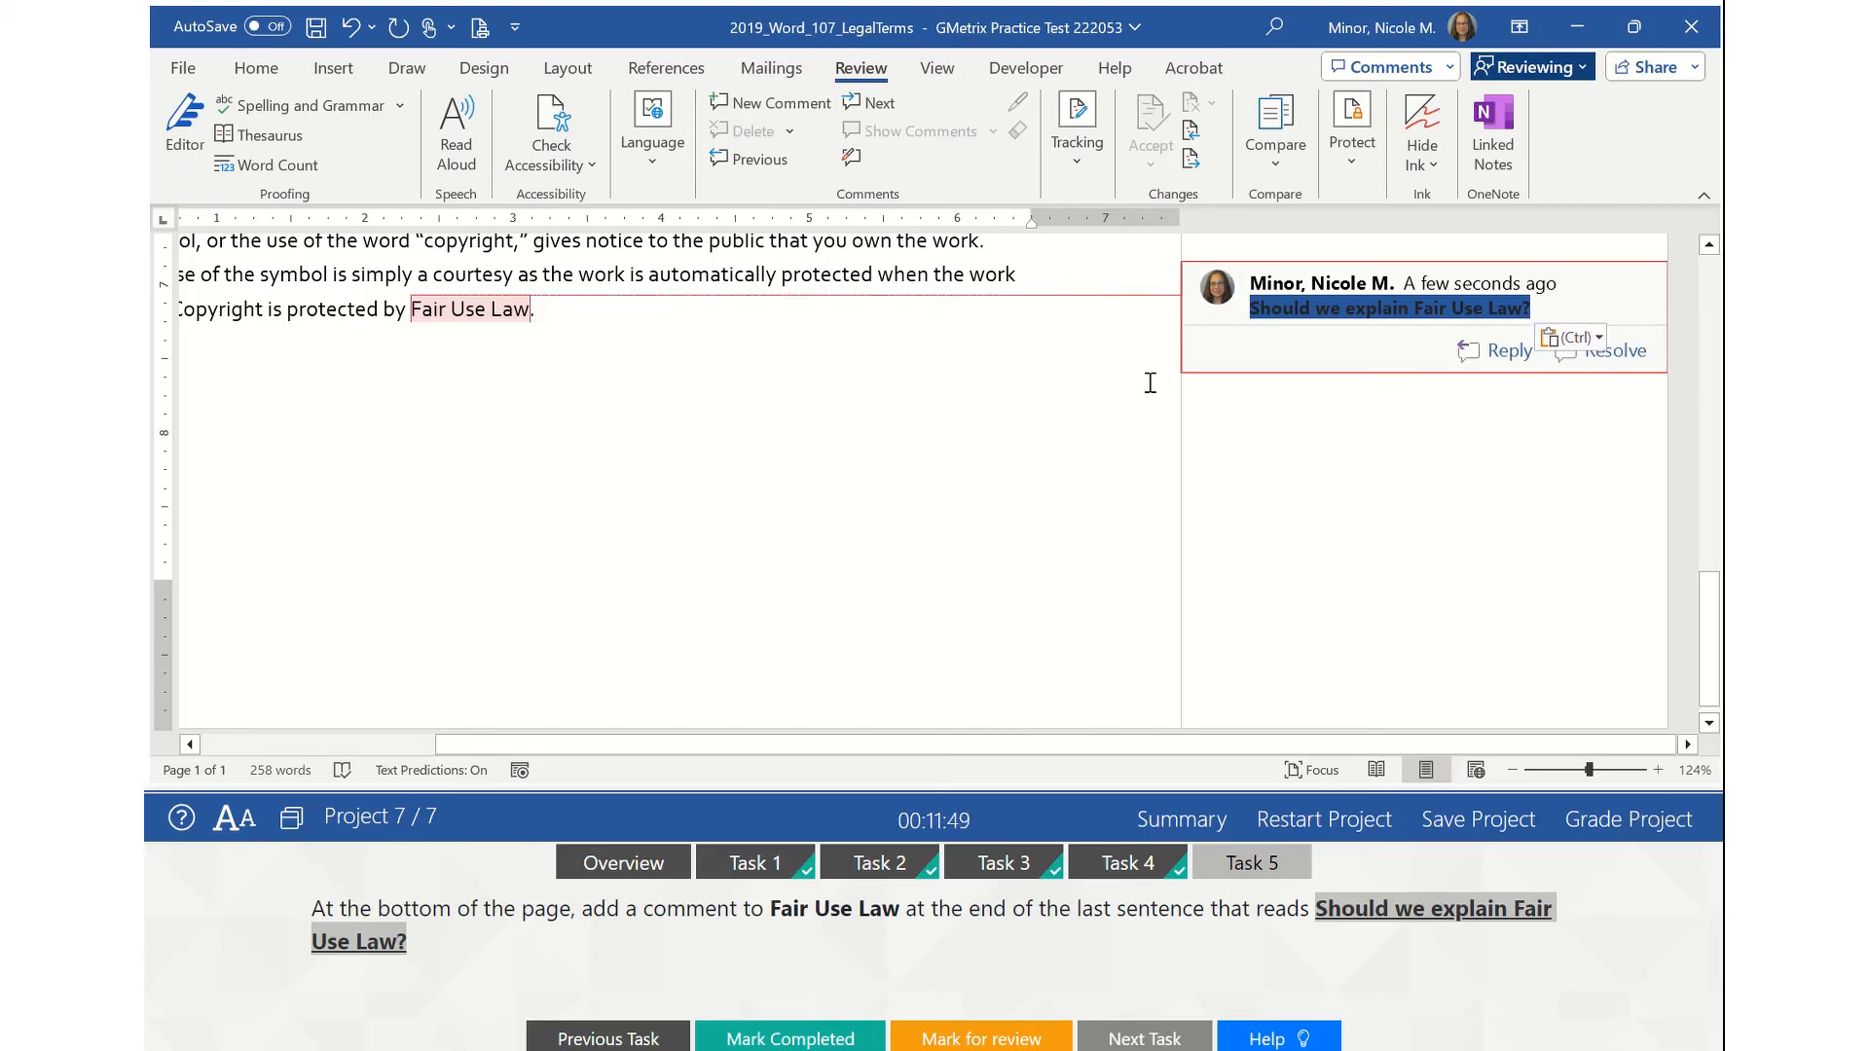
pyautogui.scroll(4, 1072, 492)
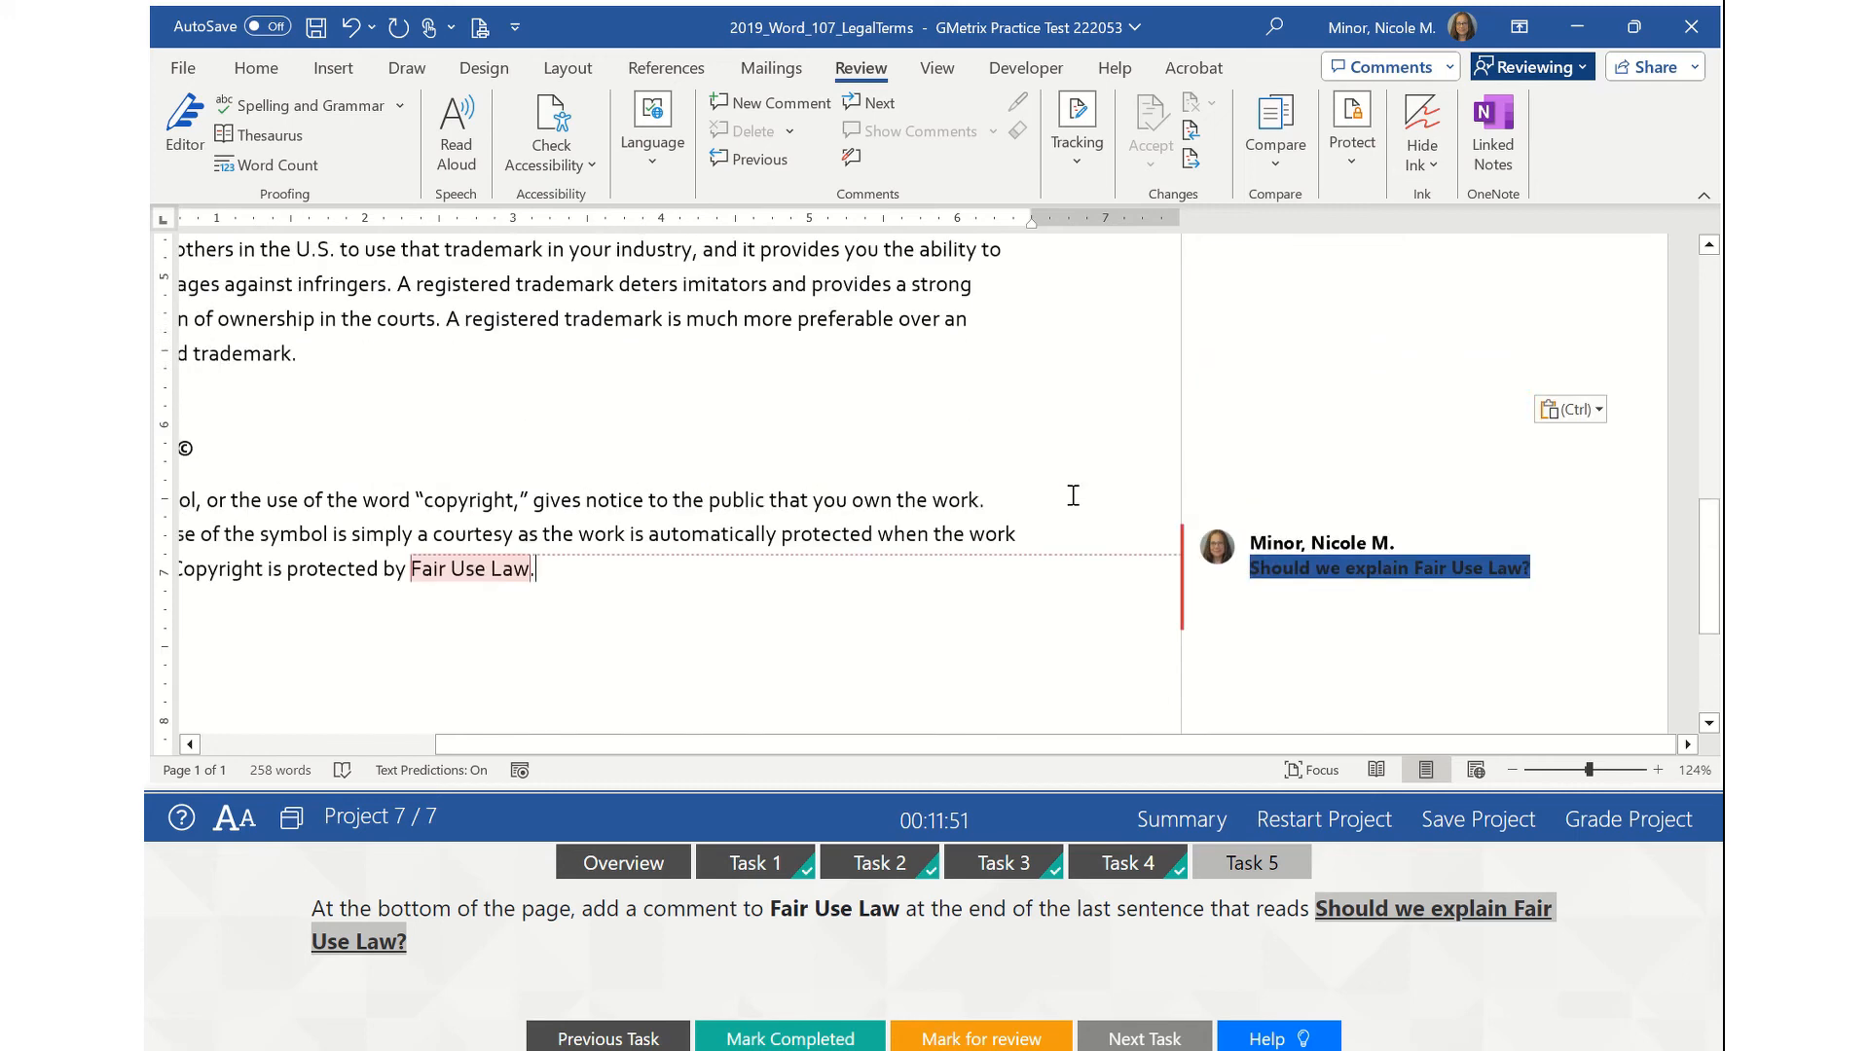
# - Mark Task 5 completed and display its step-by-step help for the Fair Use Law comment
pyautogui.click(816, 1037)
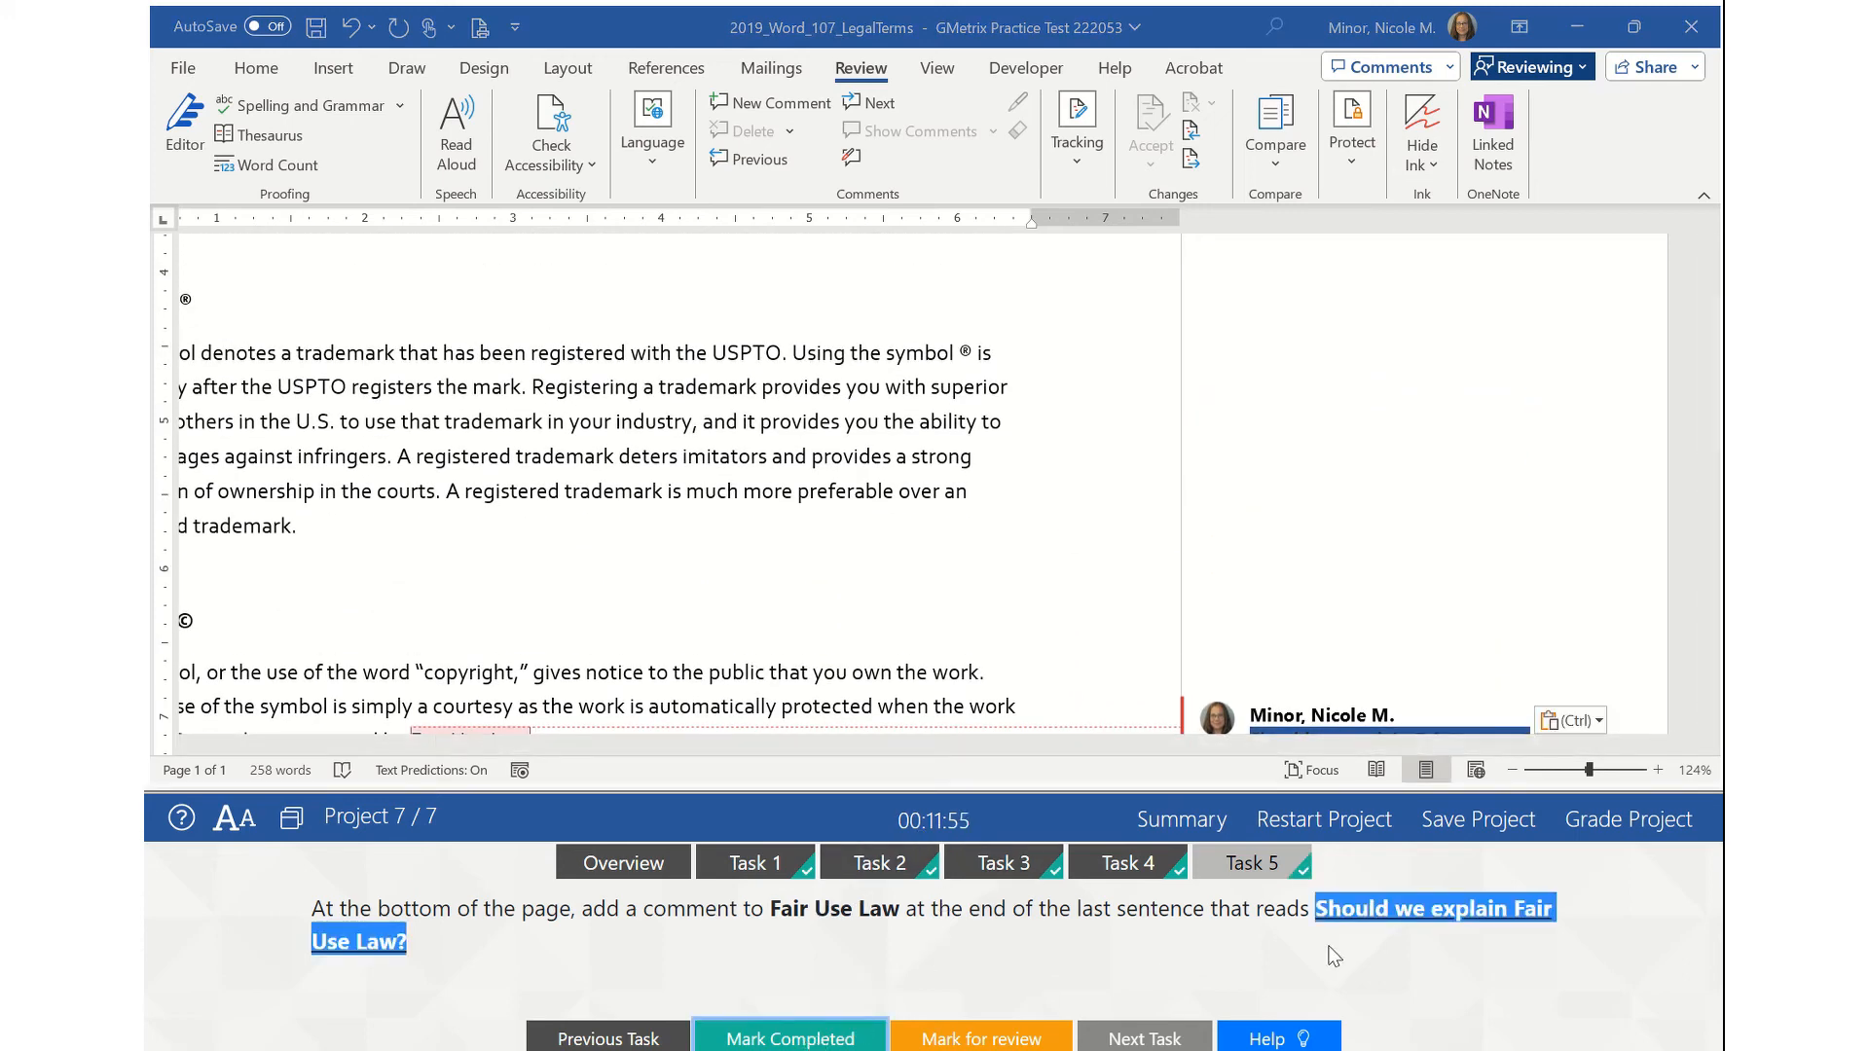
pyautogui.click(1639, 941)
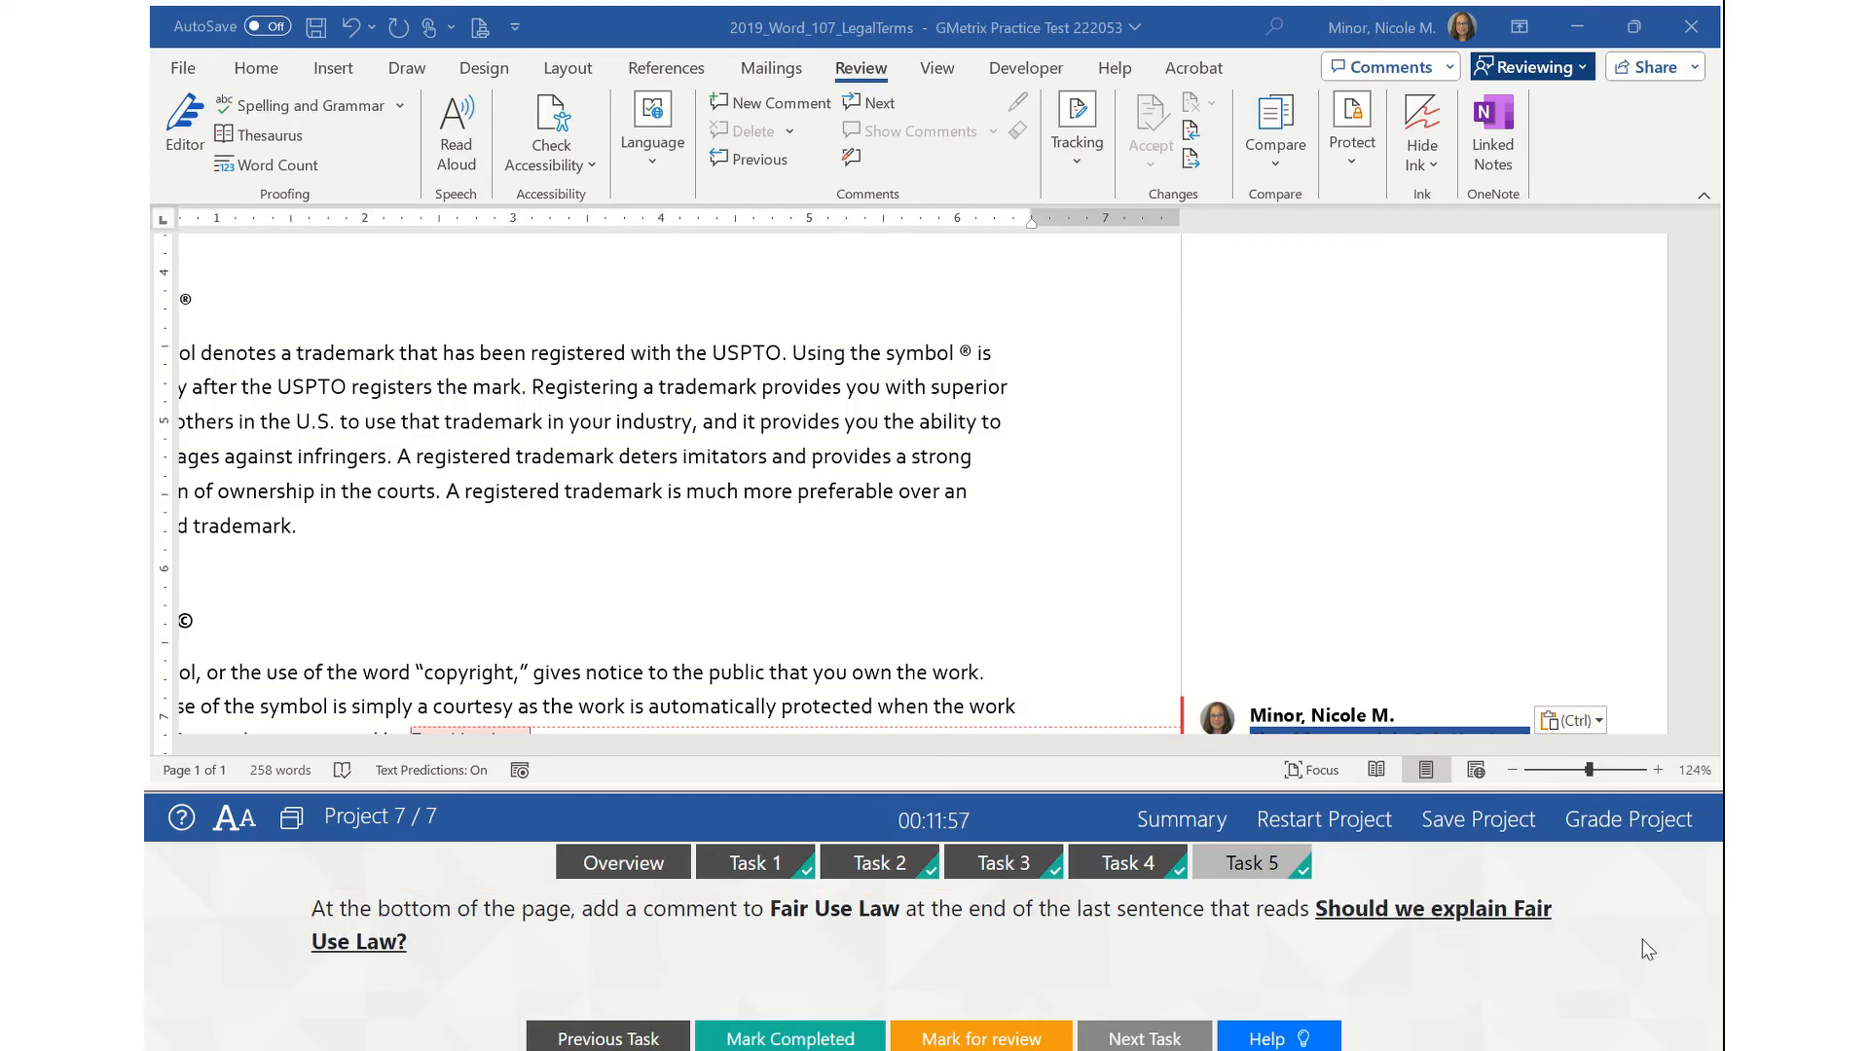
pyautogui.click(1297, 1040)
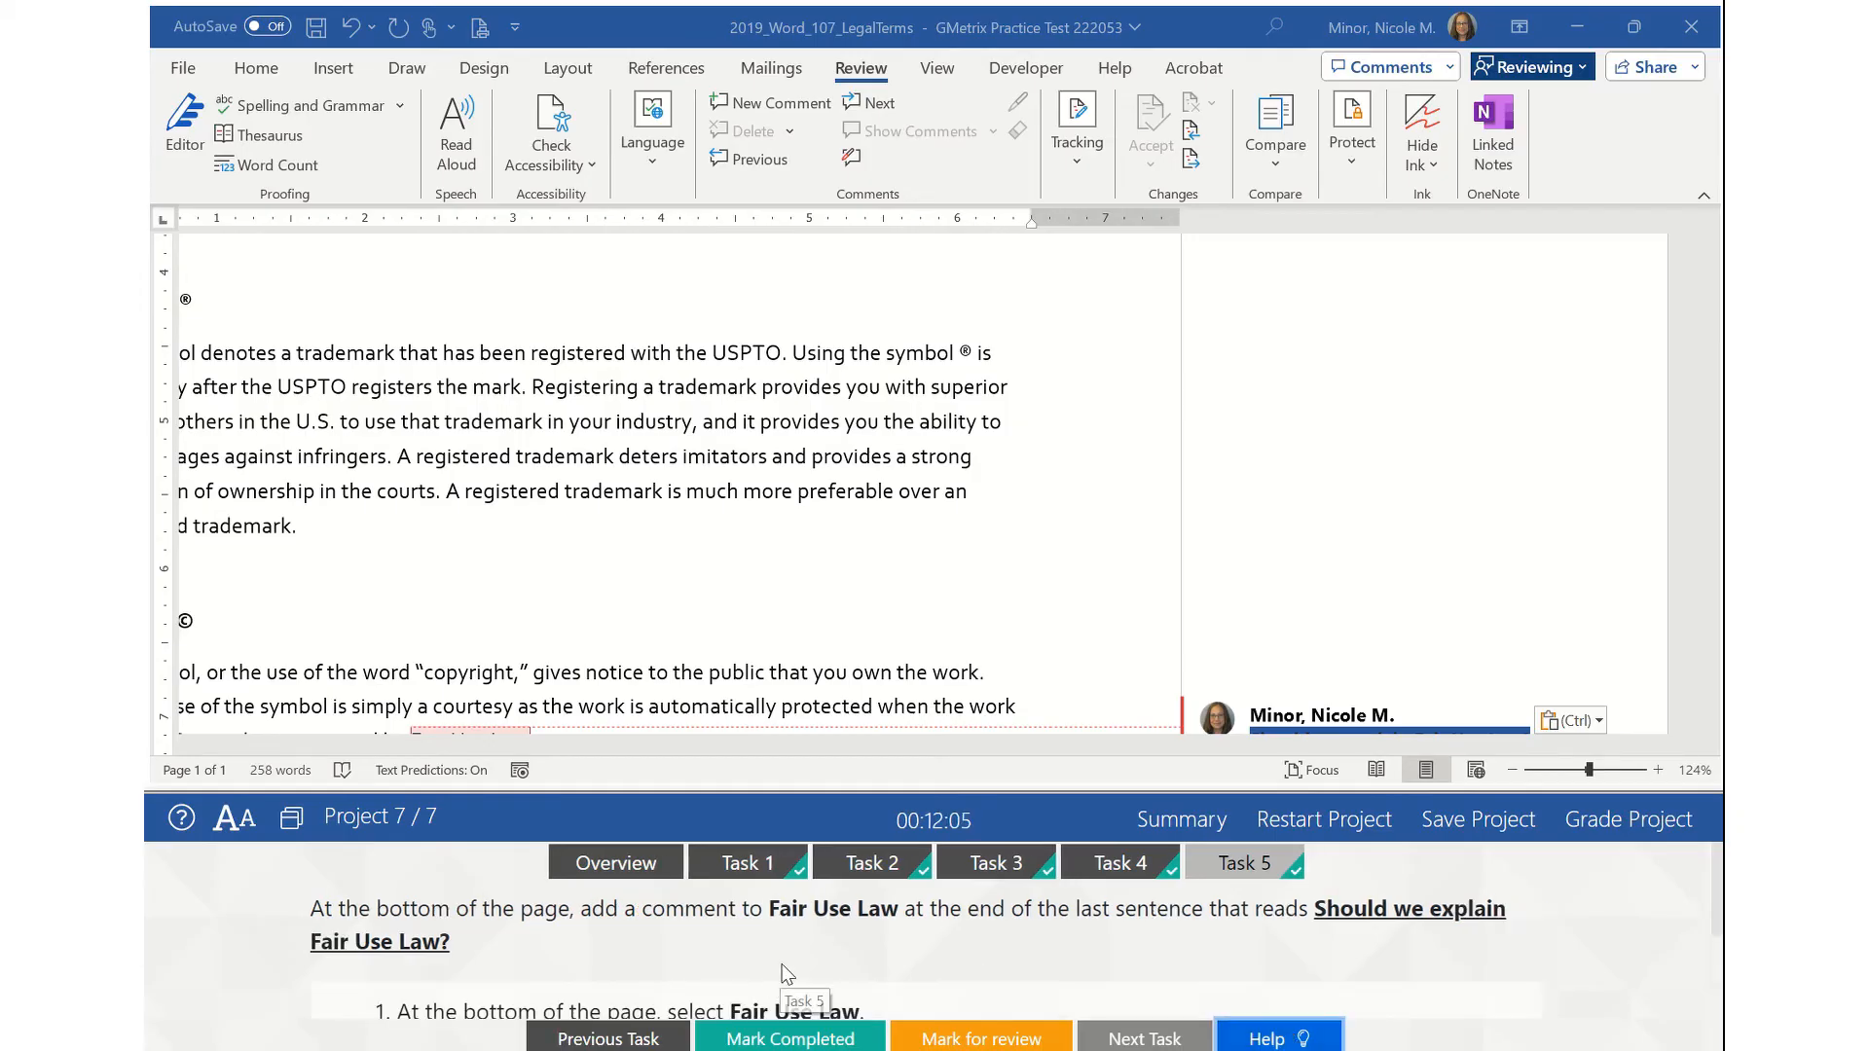
pyautogui.scroll(-3, 787, 973)
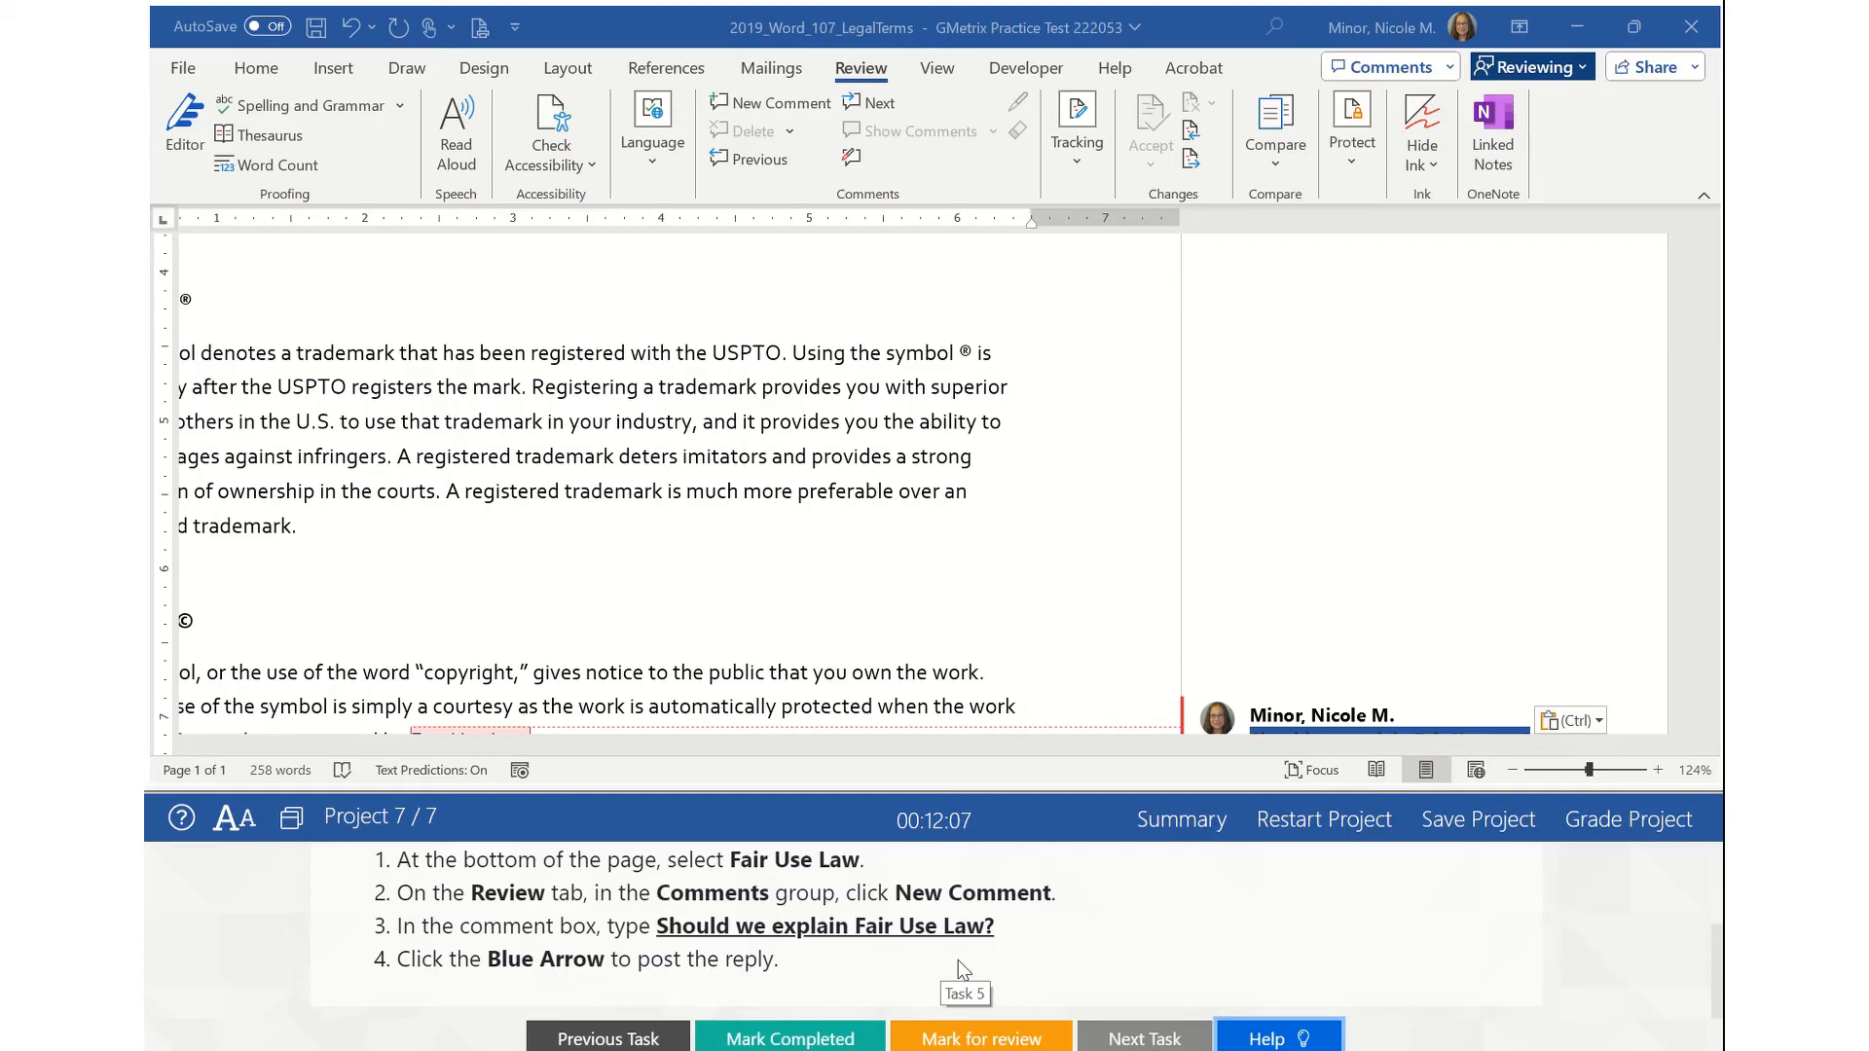
pyautogui.scroll(3, 959, 974)
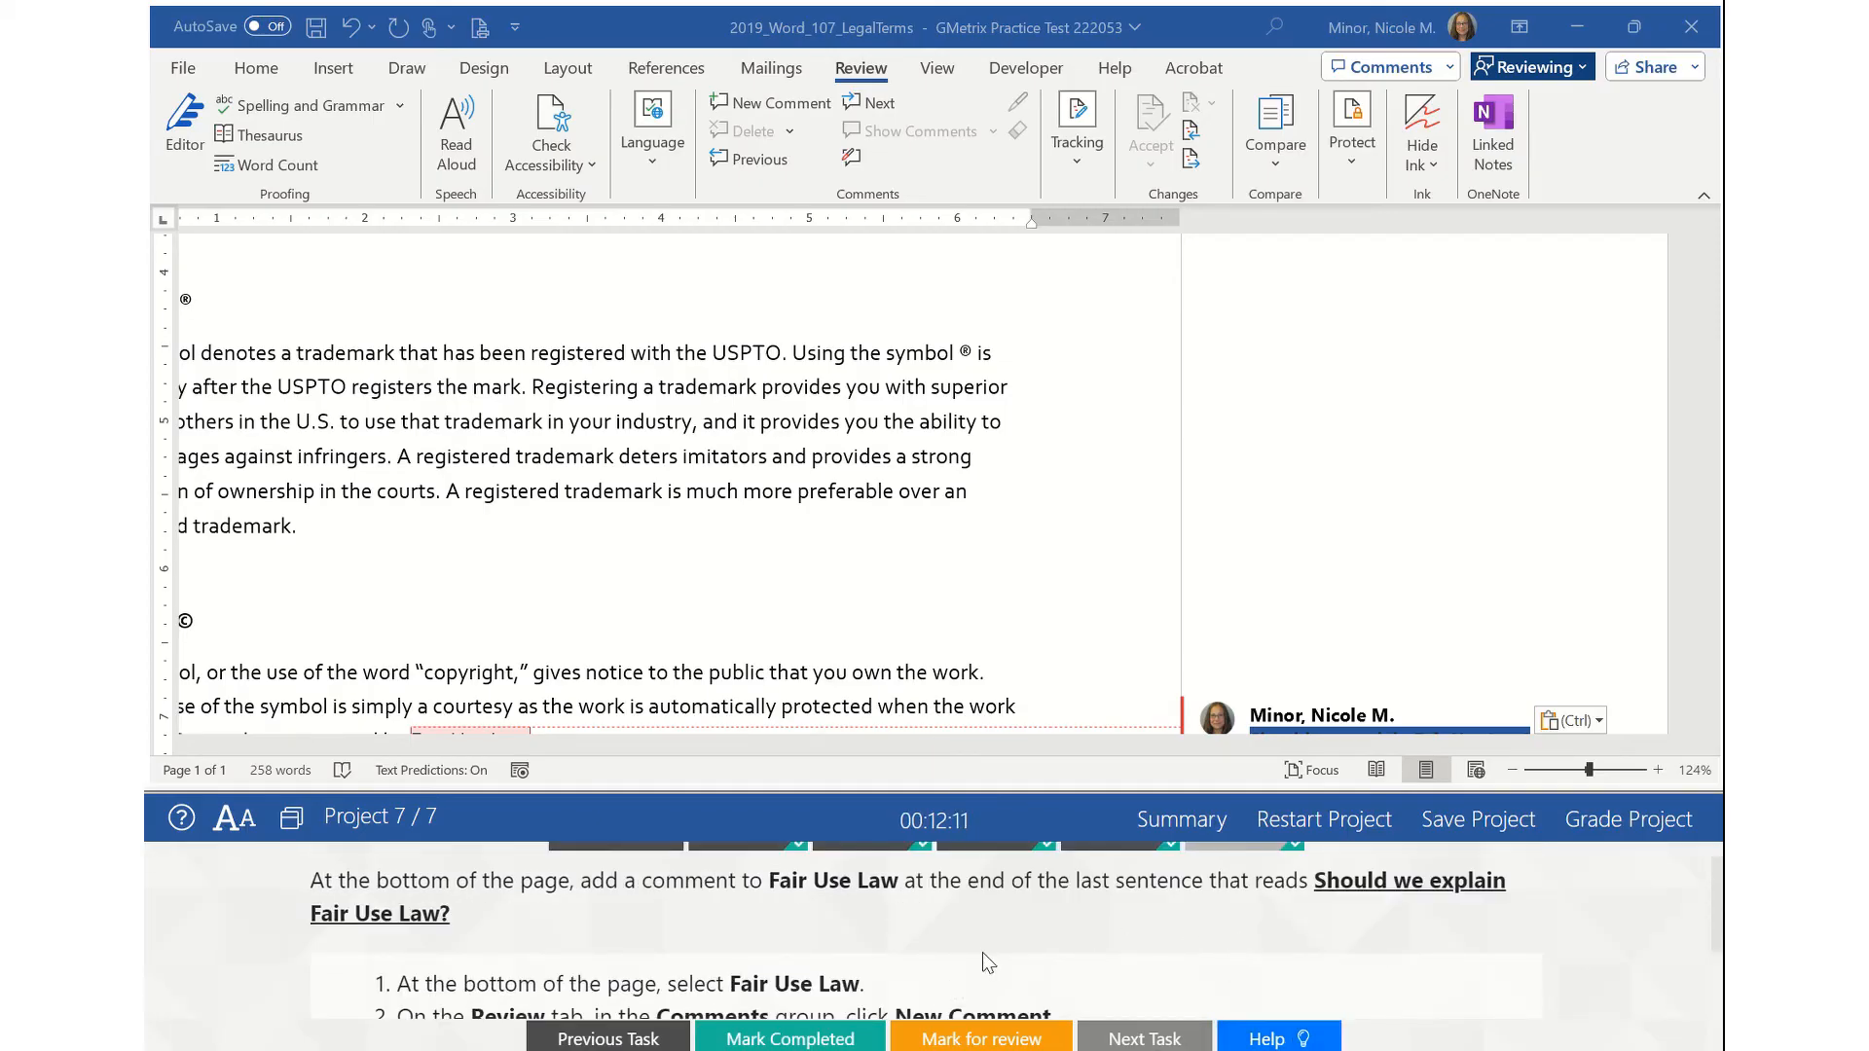
pyautogui.scroll(2, 1108, 544)
pyautogui.scroll(1, 1667, 862)
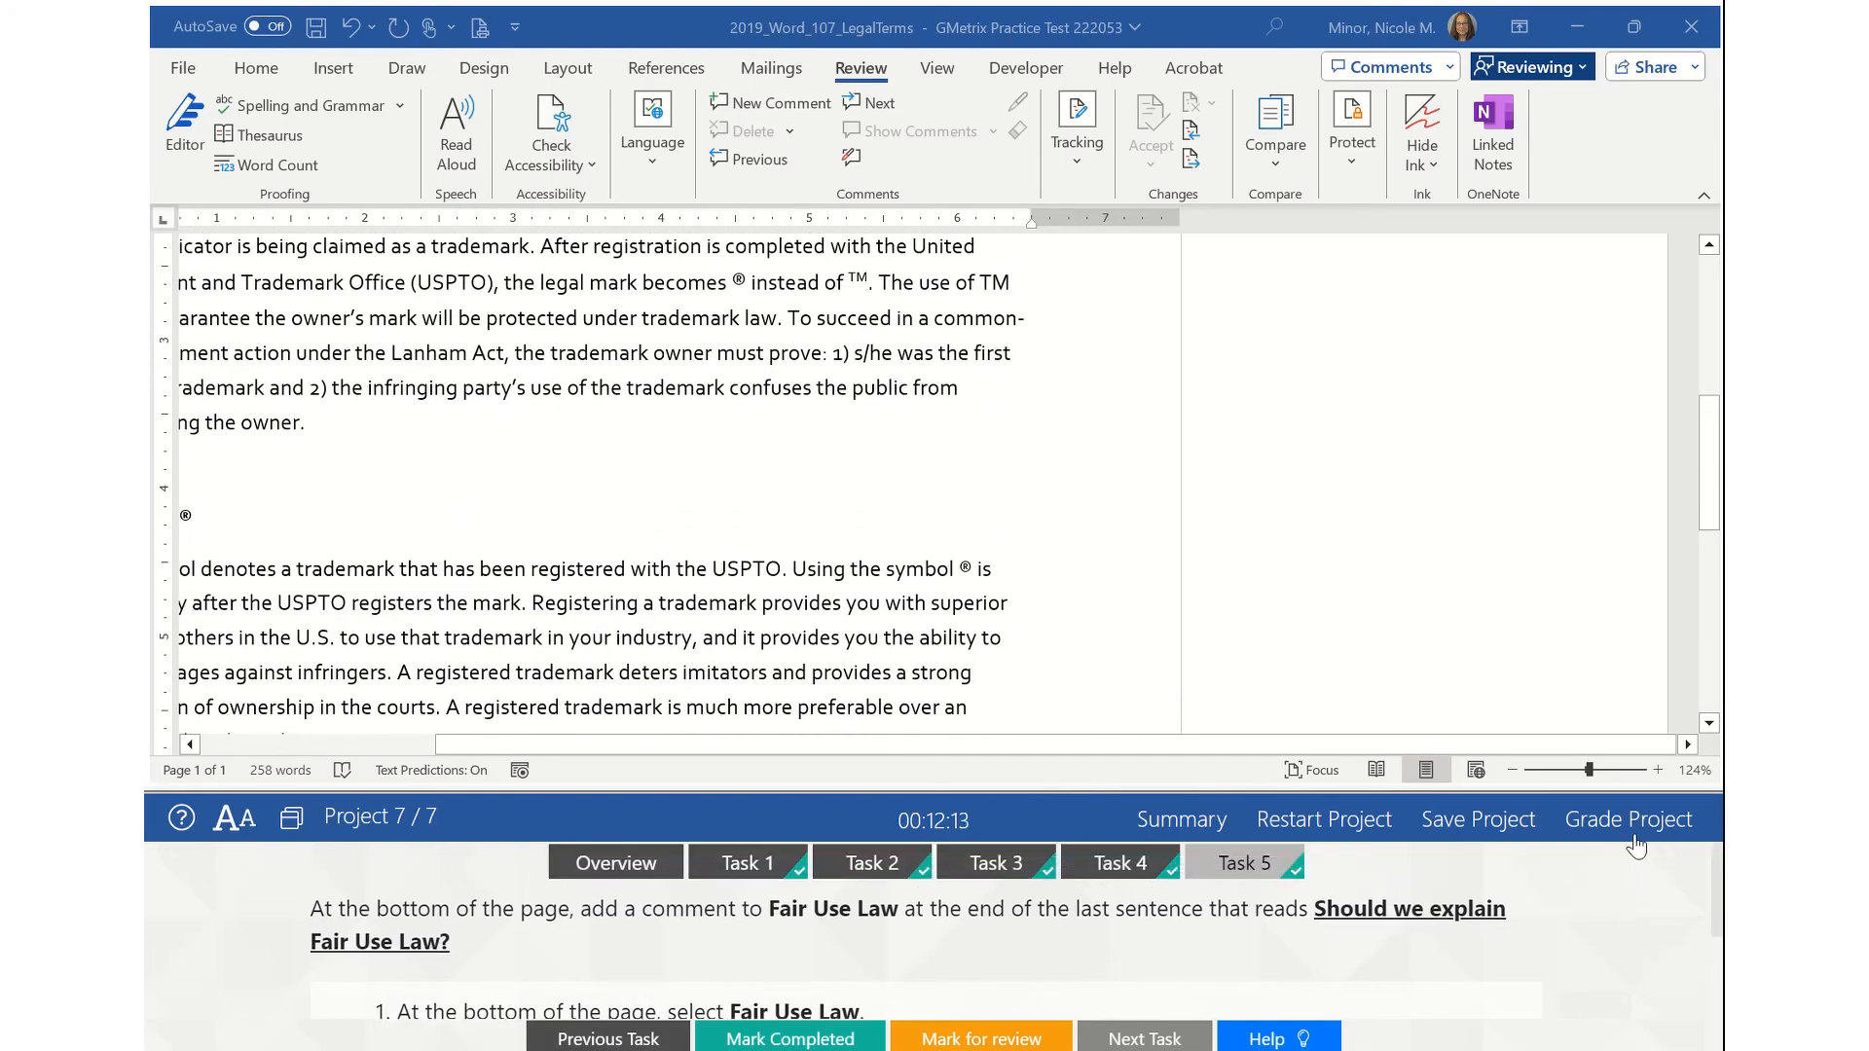
# - Grade the Legal Terms project, with all five tasks correct, and continue past the feedback
pyautogui.click(1639, 822)
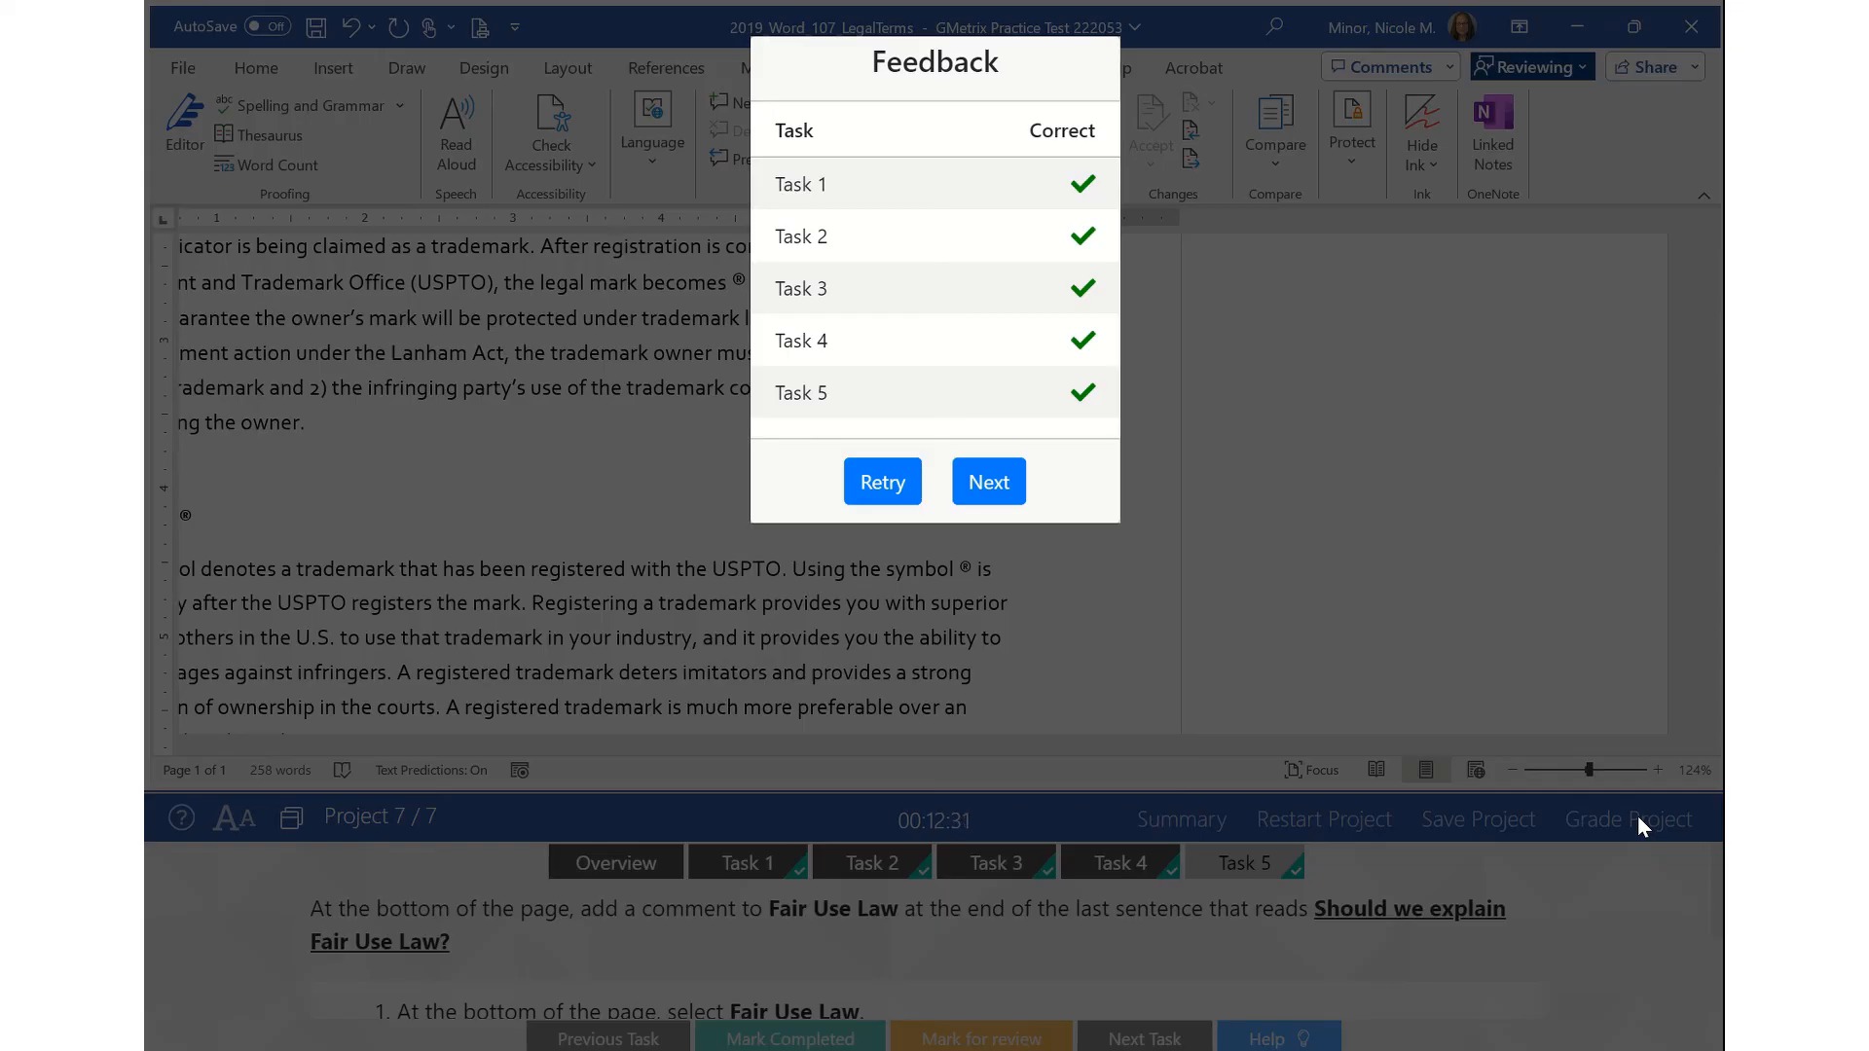
pyautogui.click(1000, 481)
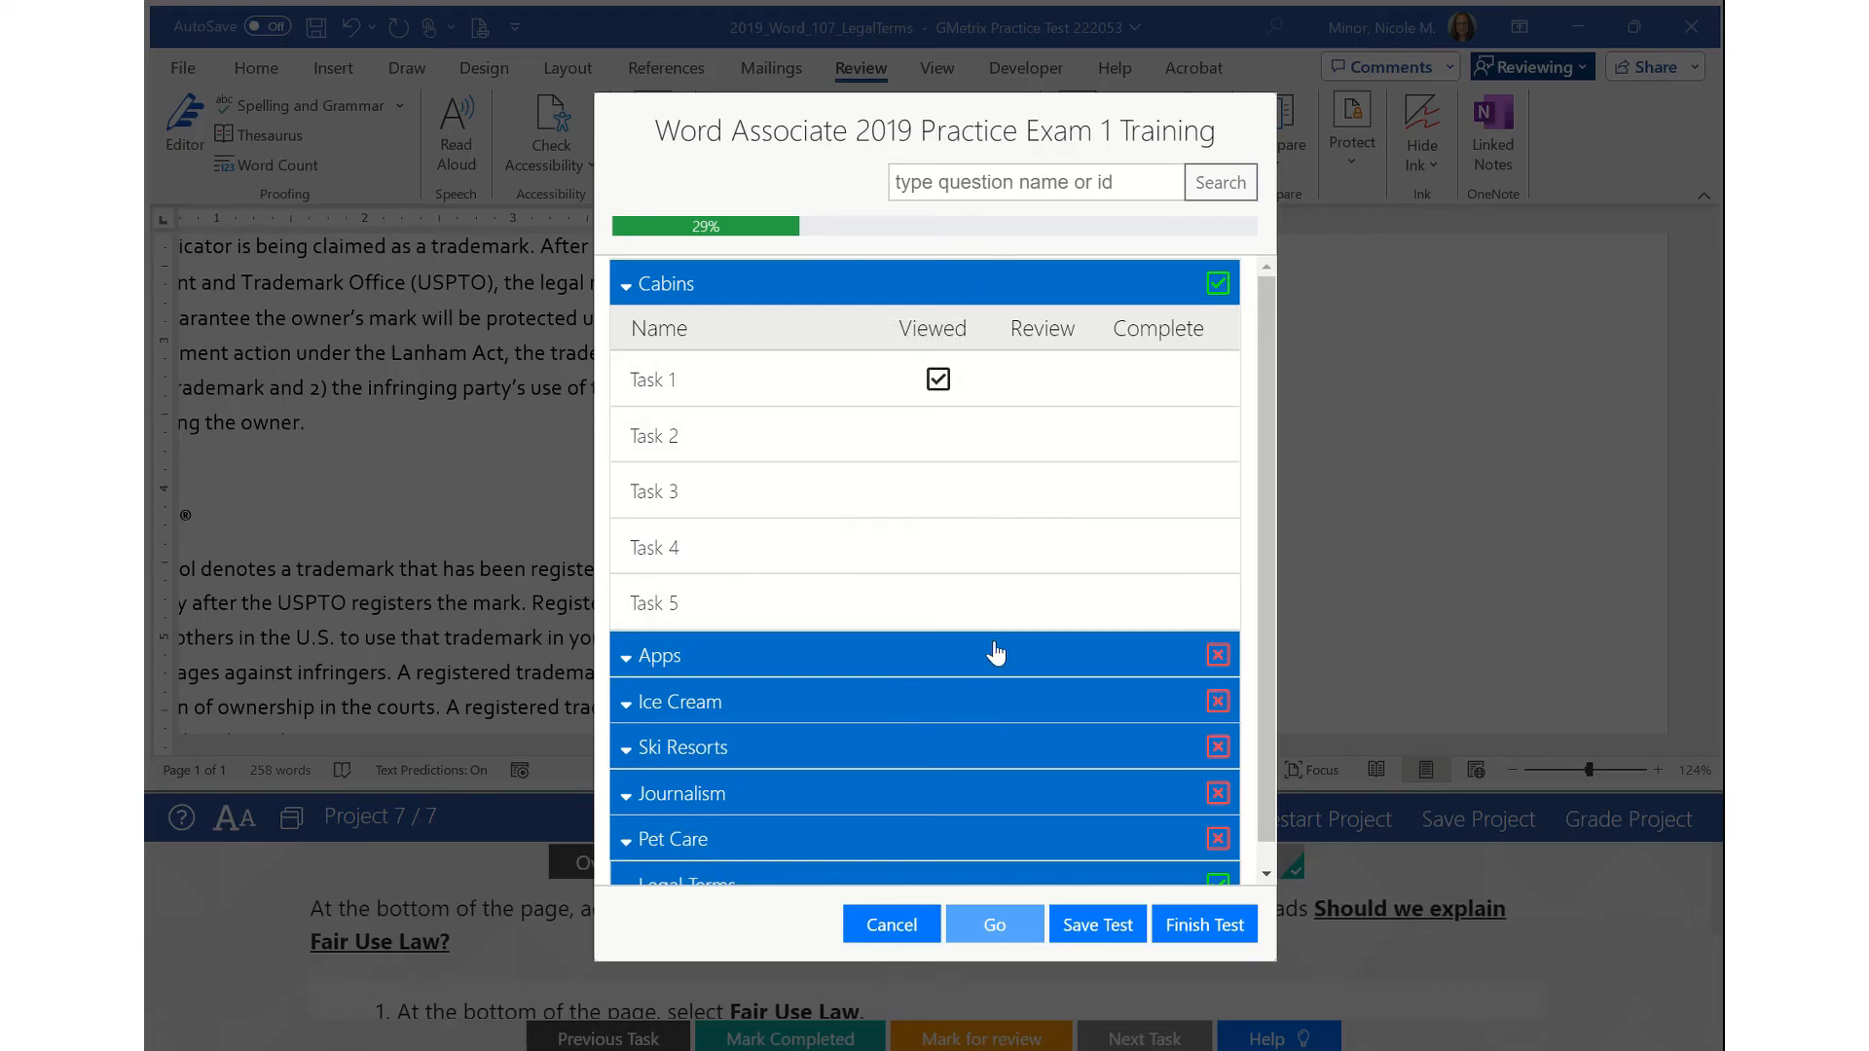
# - Retry the Cabins project from Task 1 in the exam list, confirming the retry
pyautogui.scroll(-1, 1132, 754)
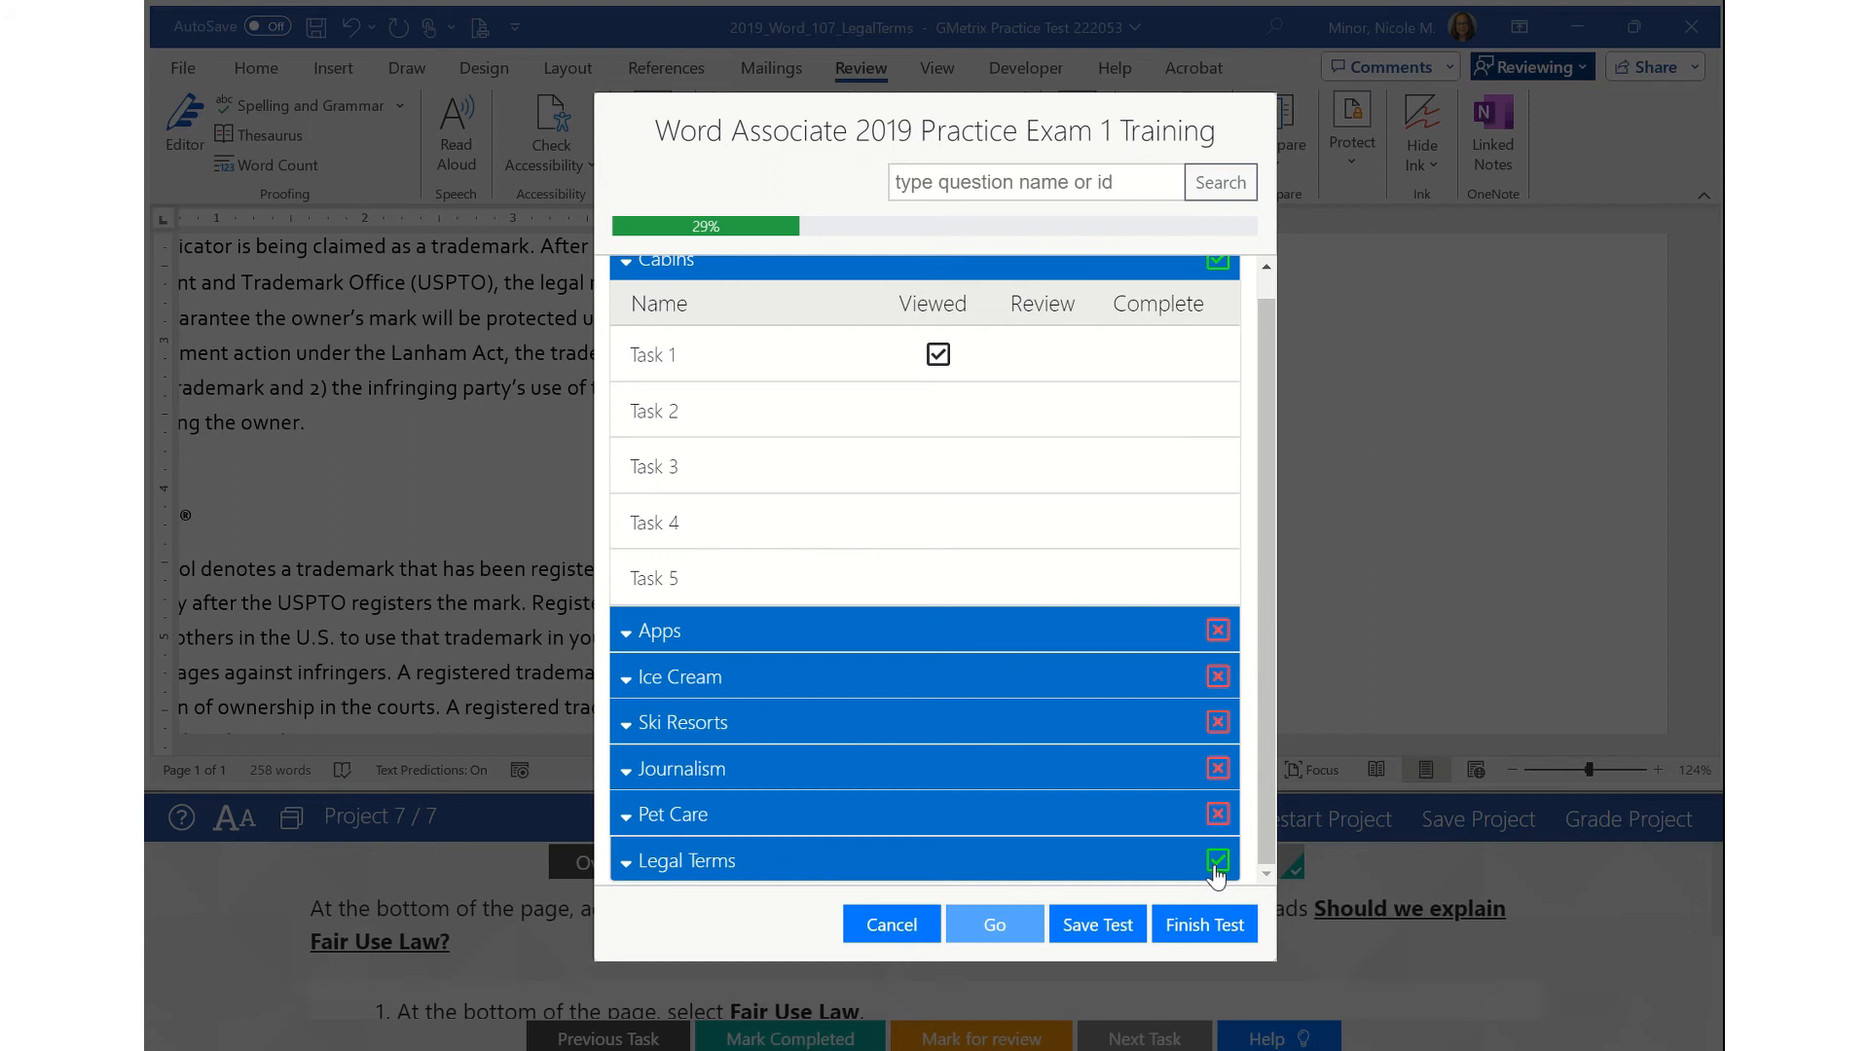
pyautogui.scroll(1, 801, 417)
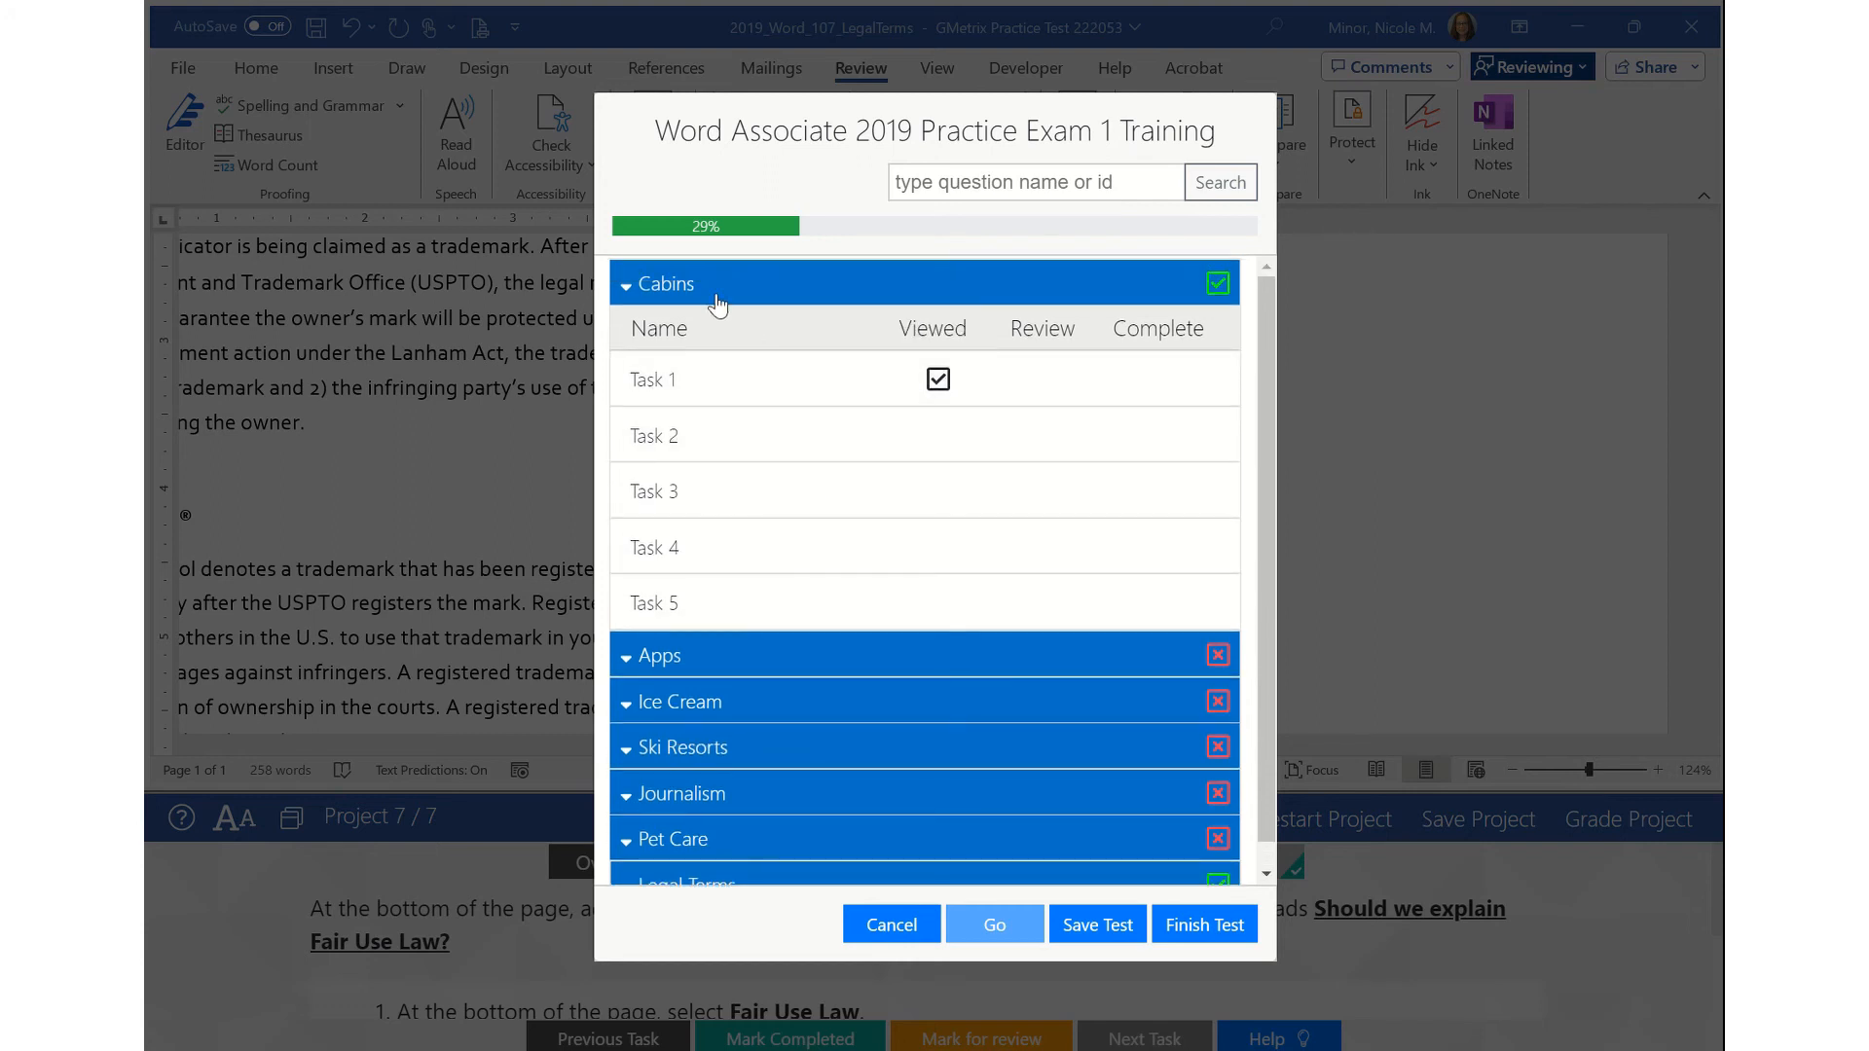
pyautogui.click(681, 385)
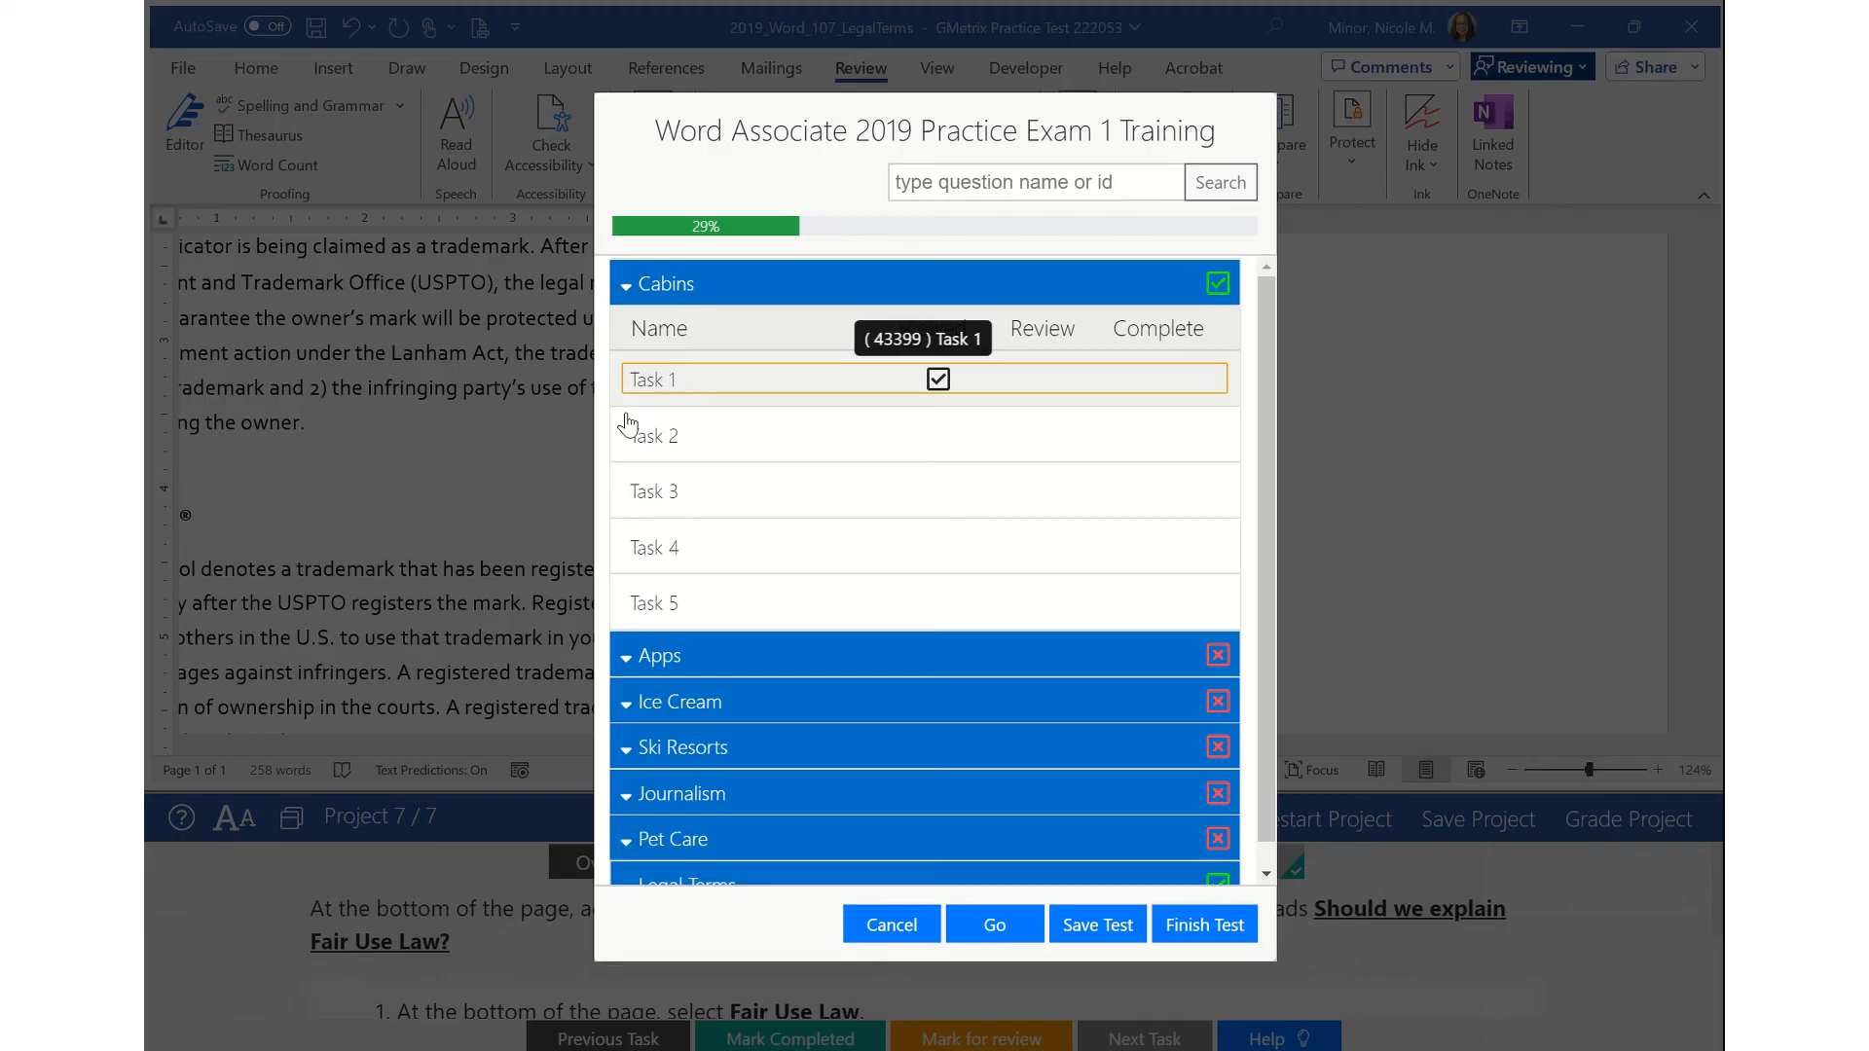
pyautogui.click(994, 925)
pyautogui.click(1018, 667)
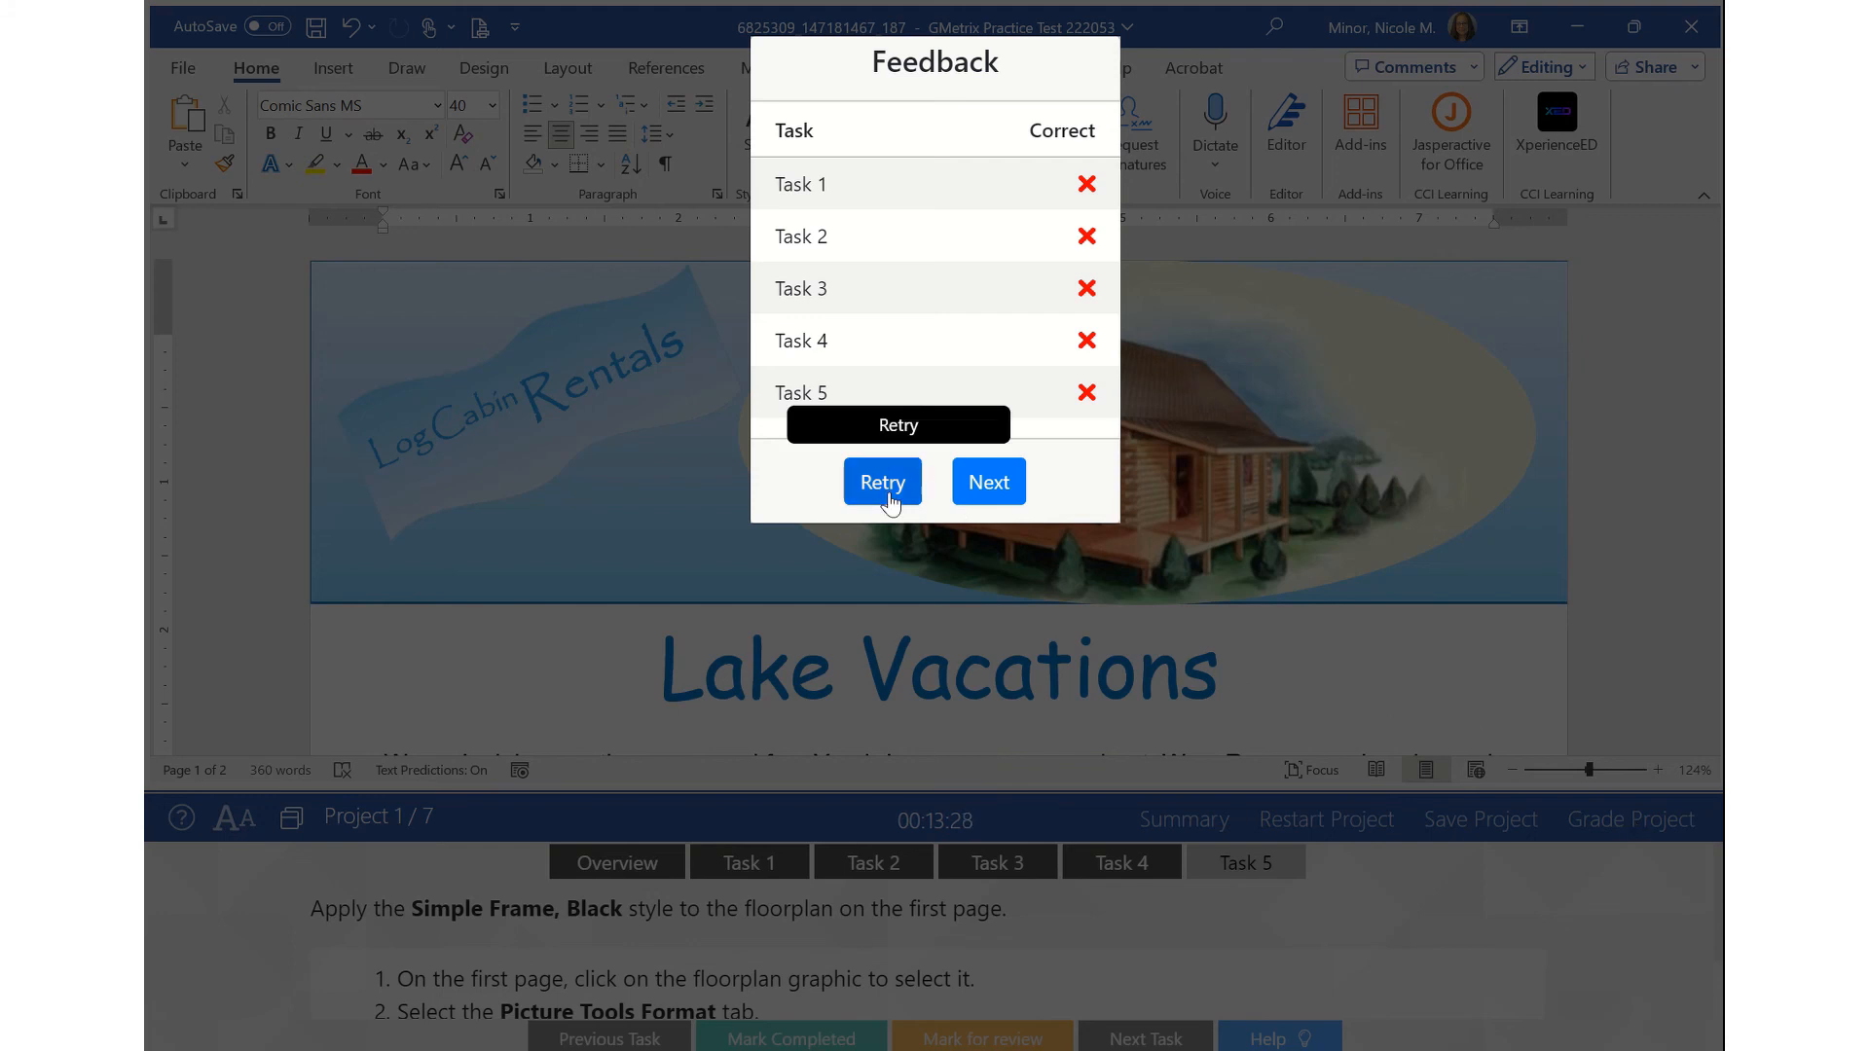
# - Move past the Cabins feedback to the Apps project and open the exam summary
pyautogui.click(989, 482)
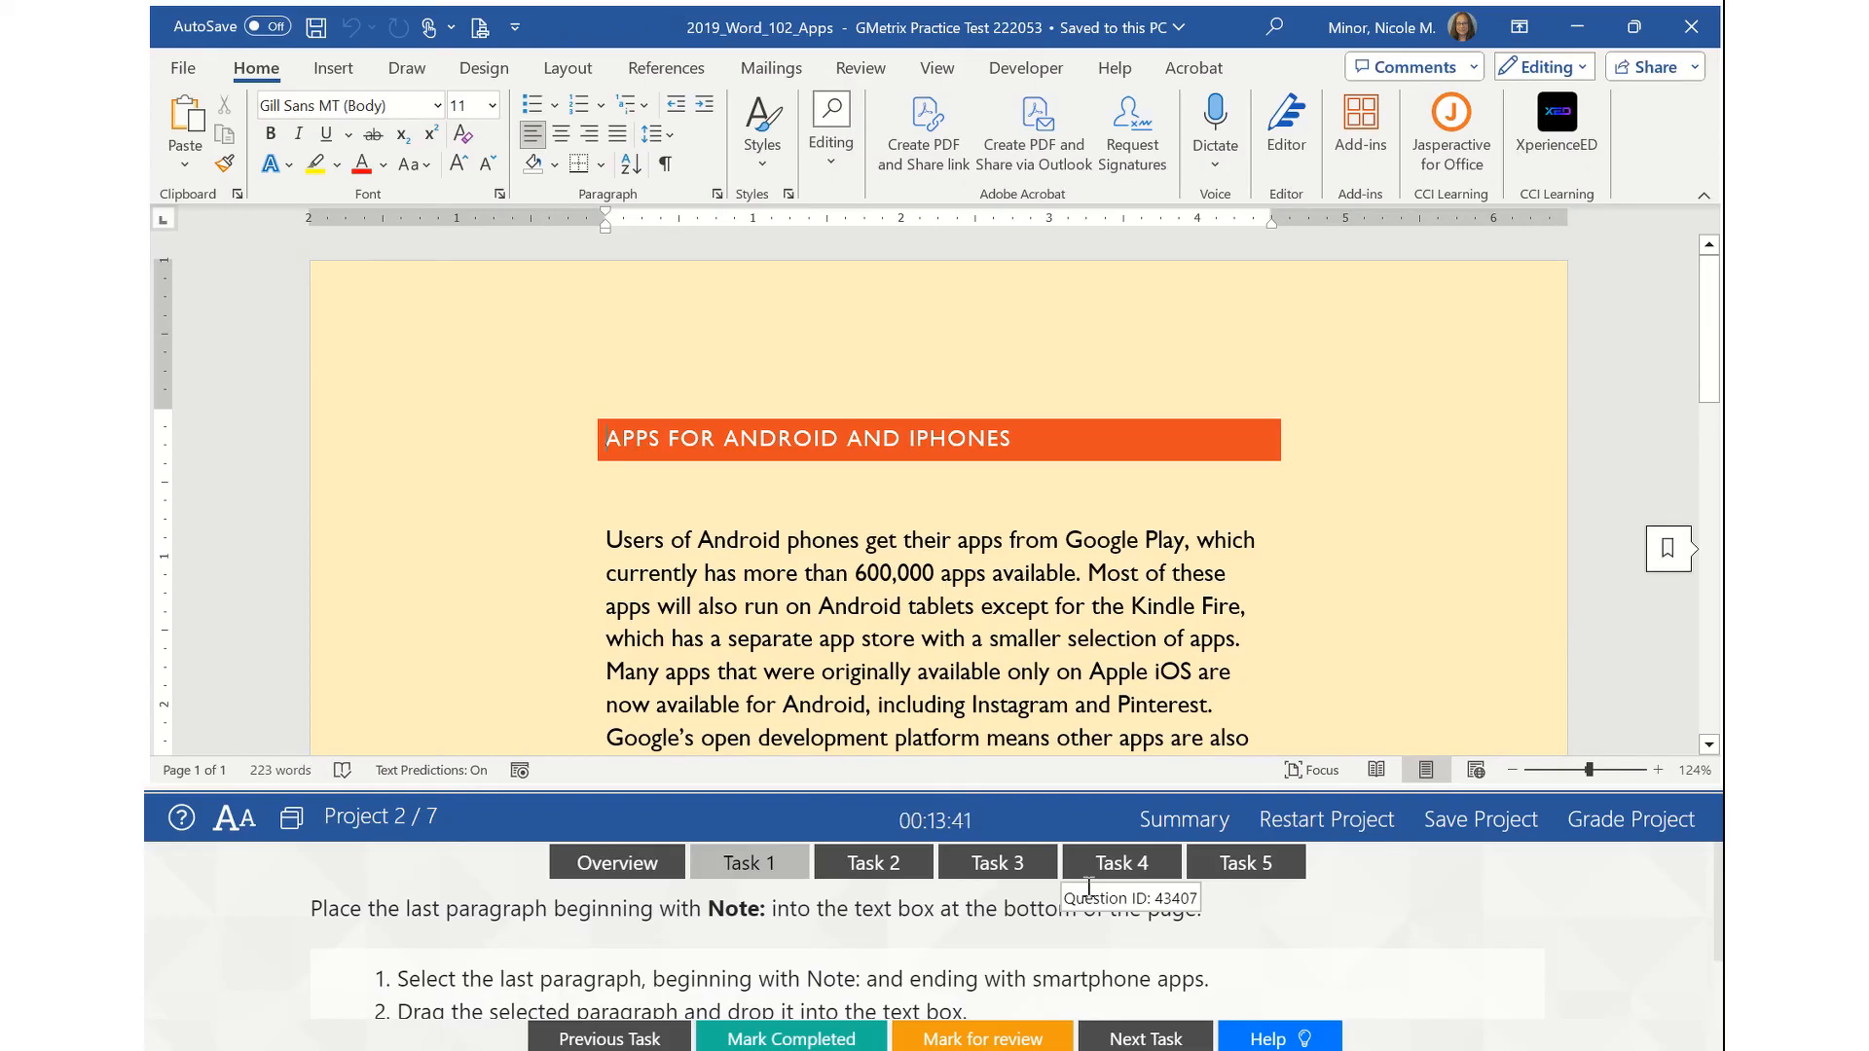
pyautogui.click(1212, 825)
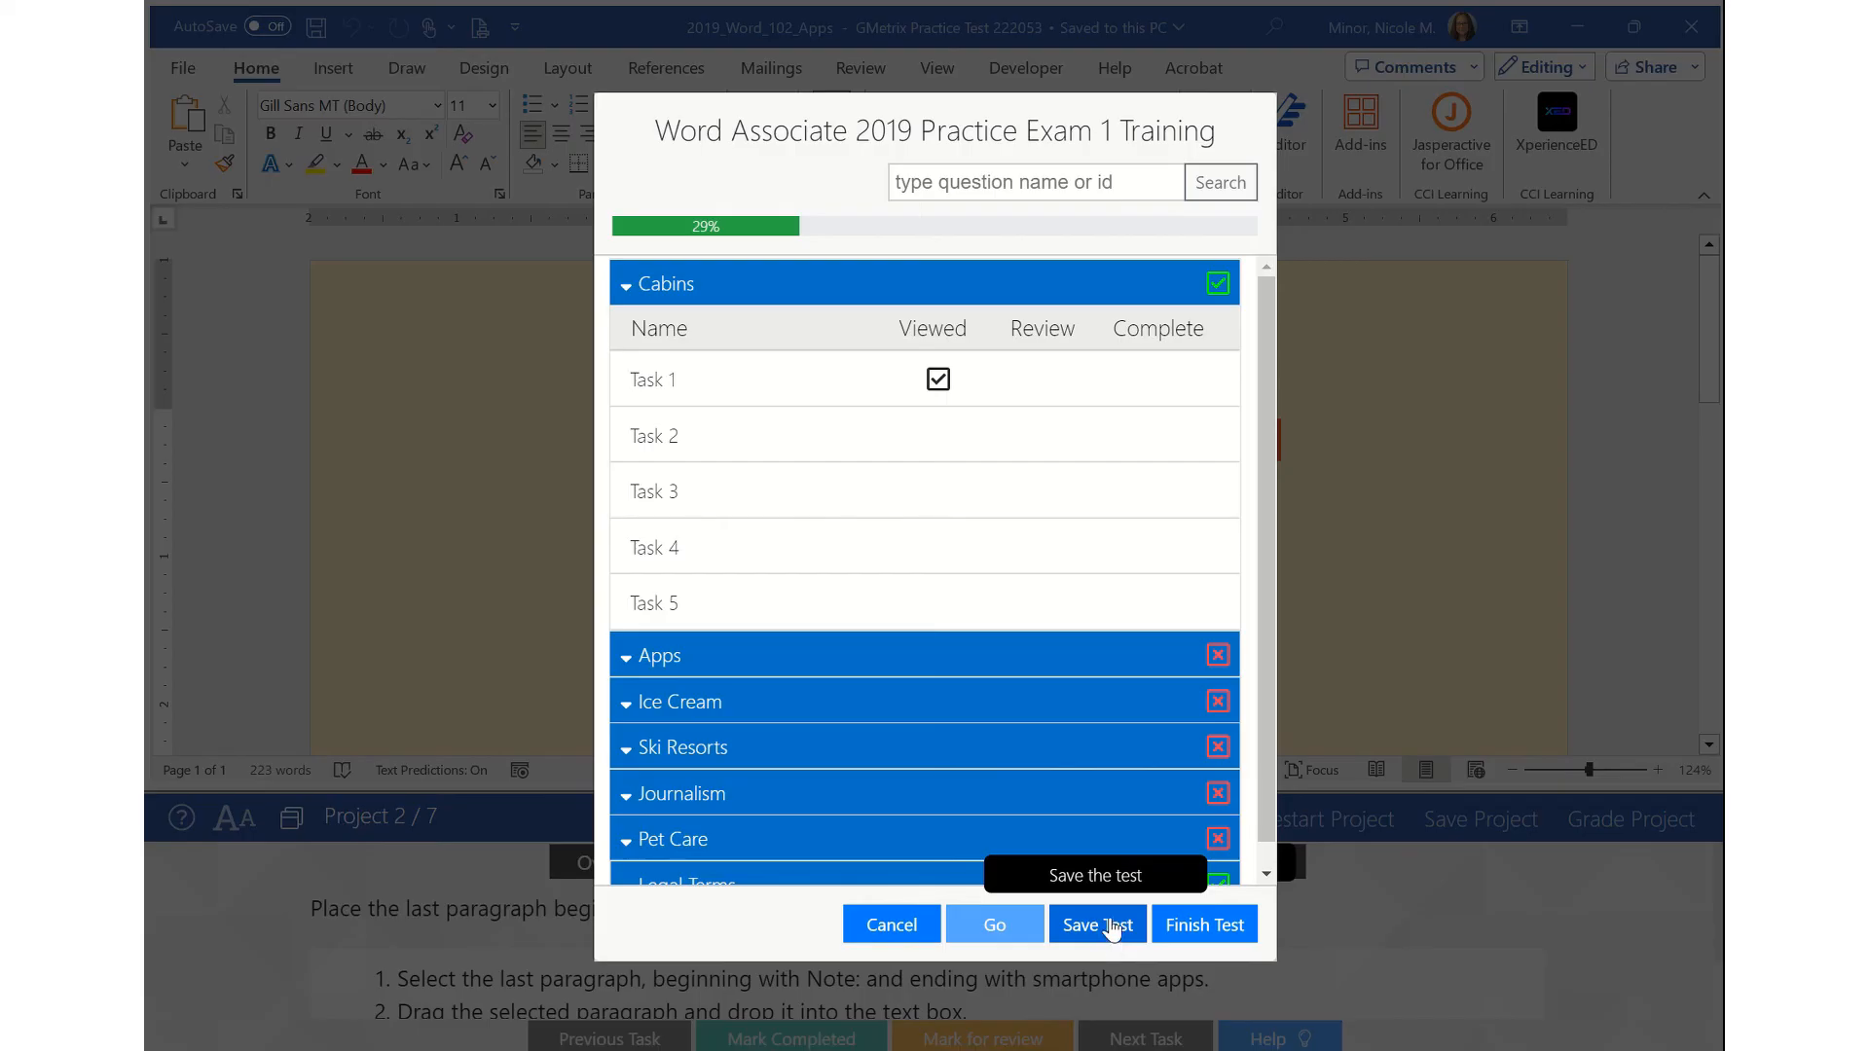
# - Finish the practice test and confirm grading it
pyautogui.click(1212, 930)
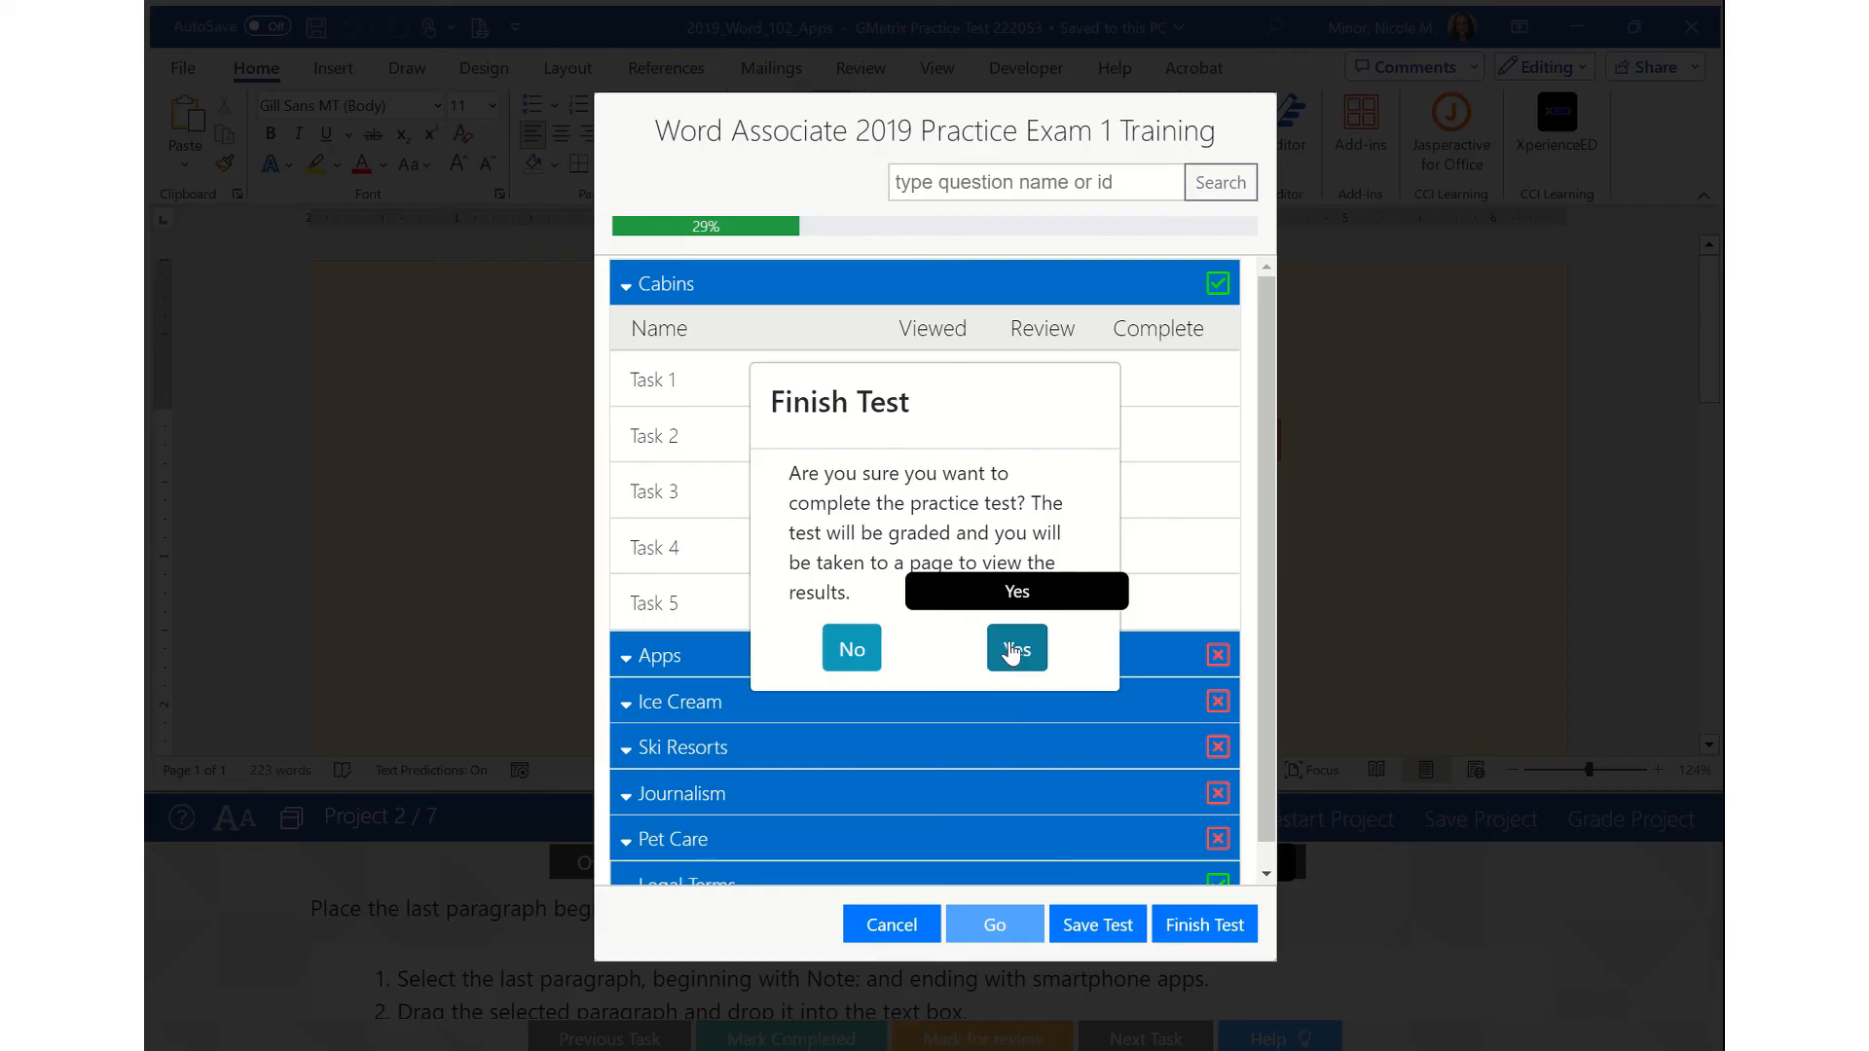
pyautogui.click(1014, 649)
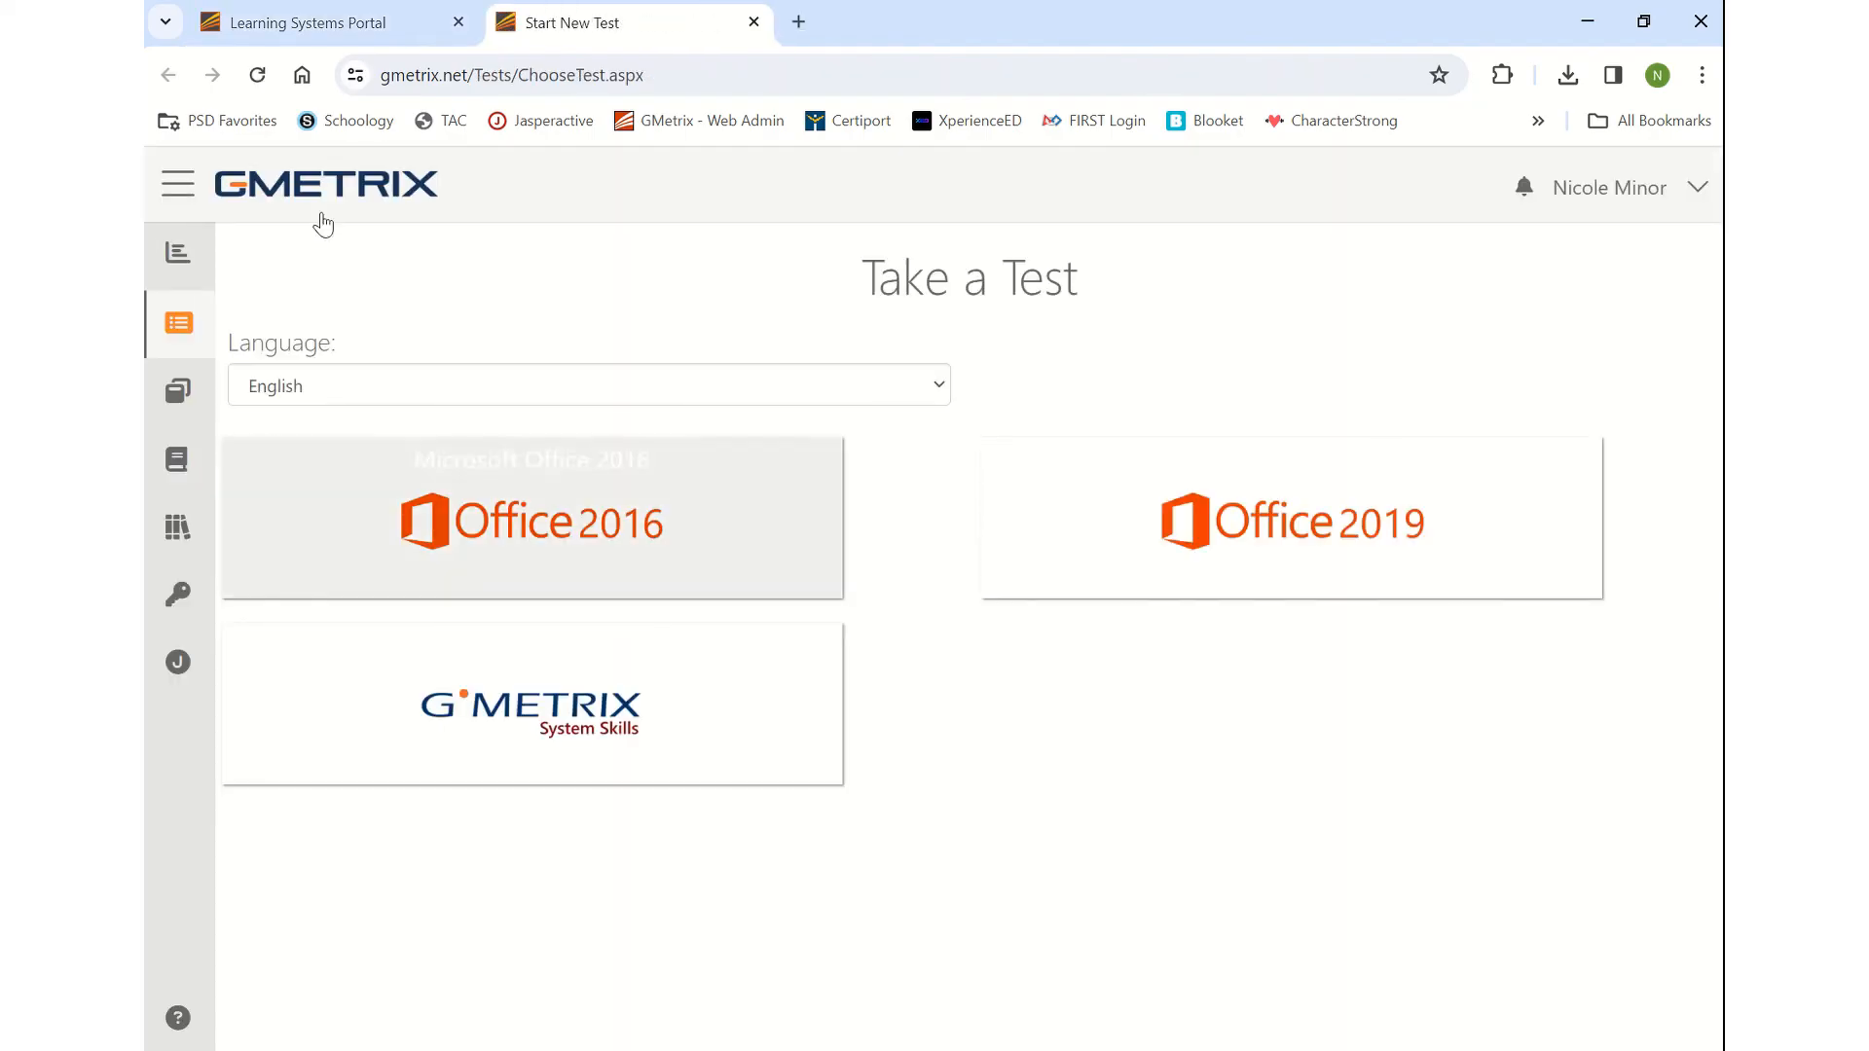
# - Open the latest completed test's results: Word Associate 2019 Practice Exam 1, 5/35, Failed
pyautogui.moveTo(242, 327)
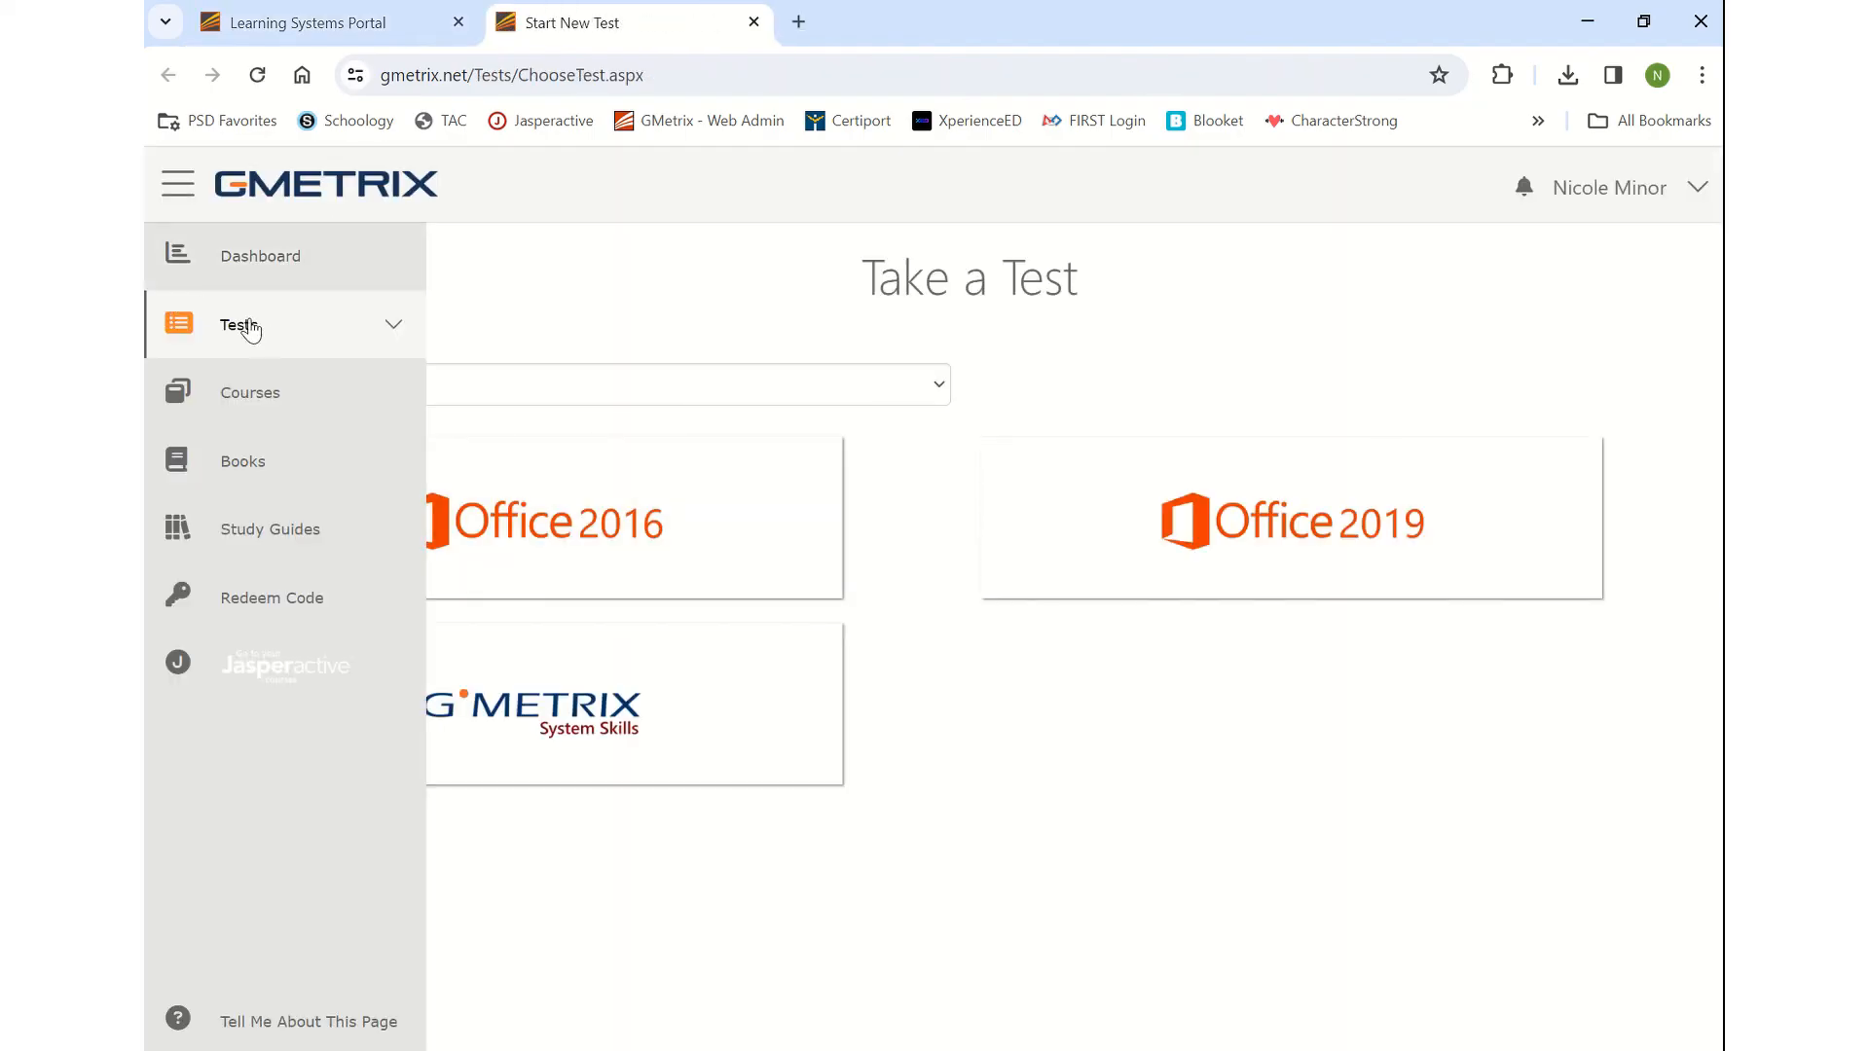
pyautogui.click(383, 334)
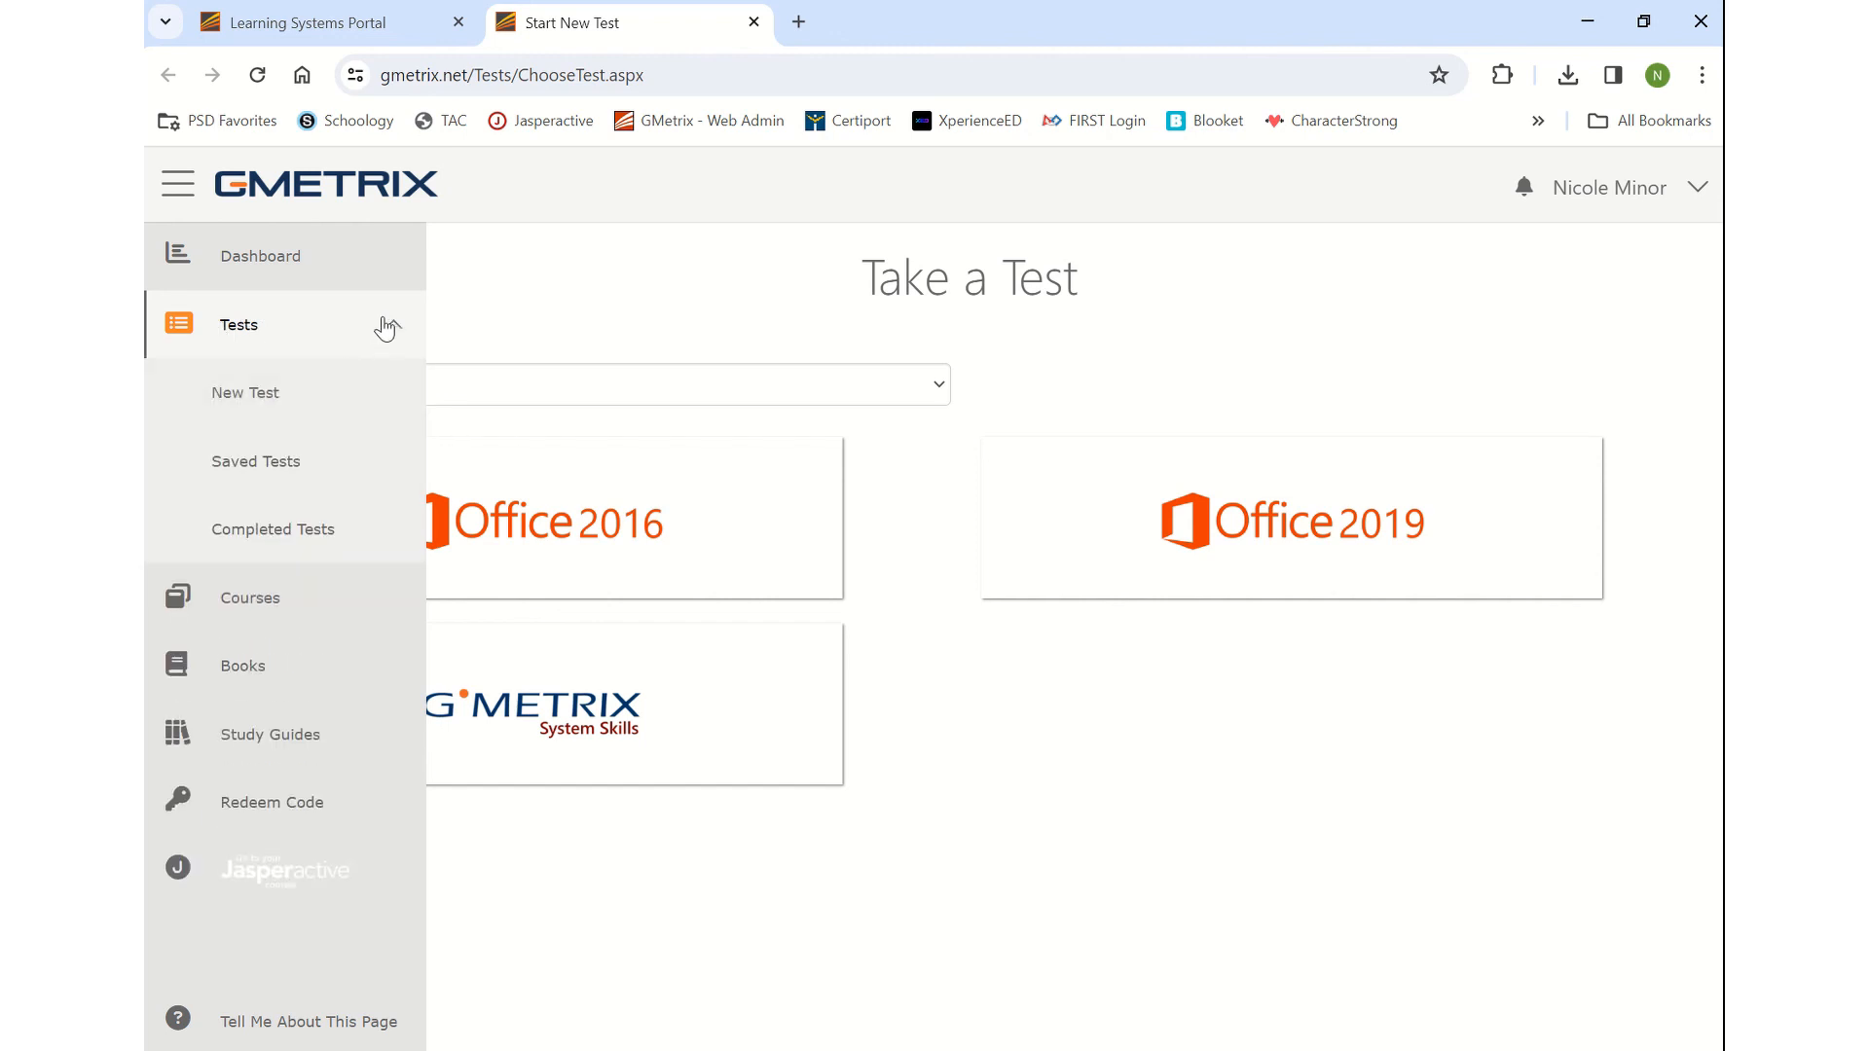
pyautogui.click(329, 531)
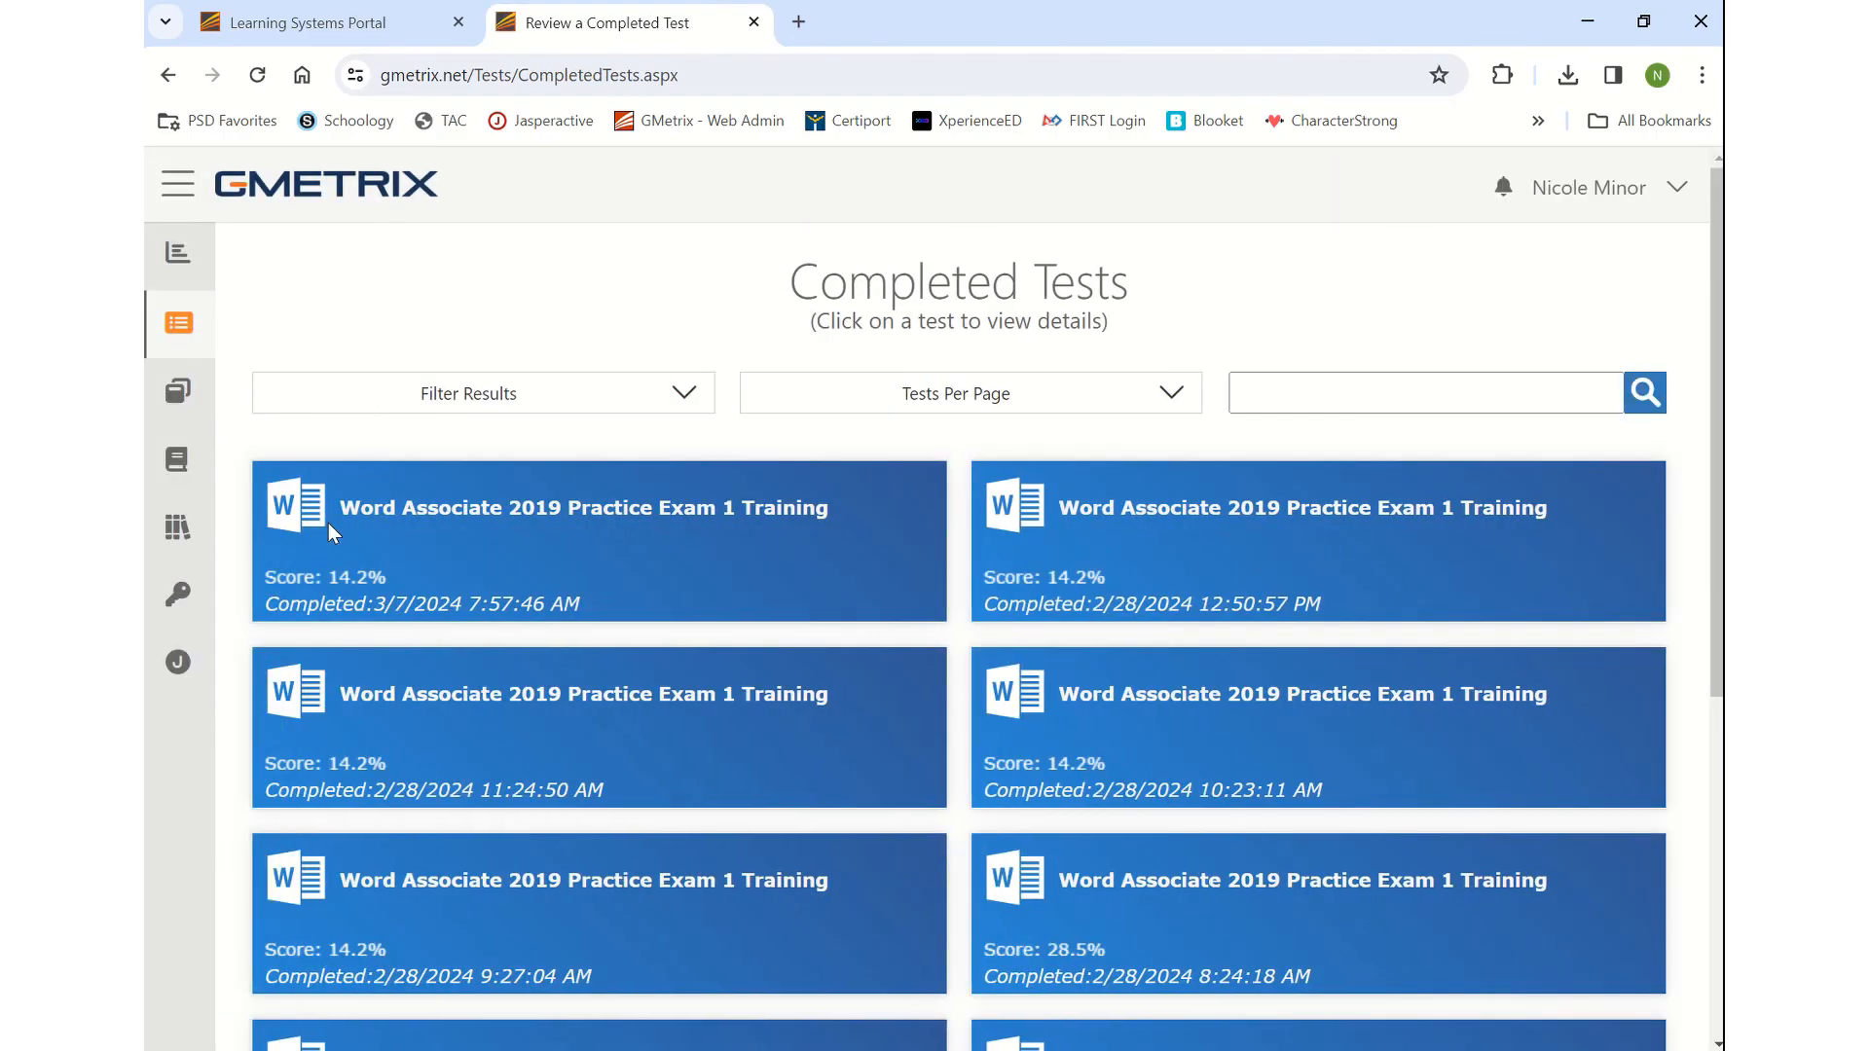
pyautogui.click(551, 532)
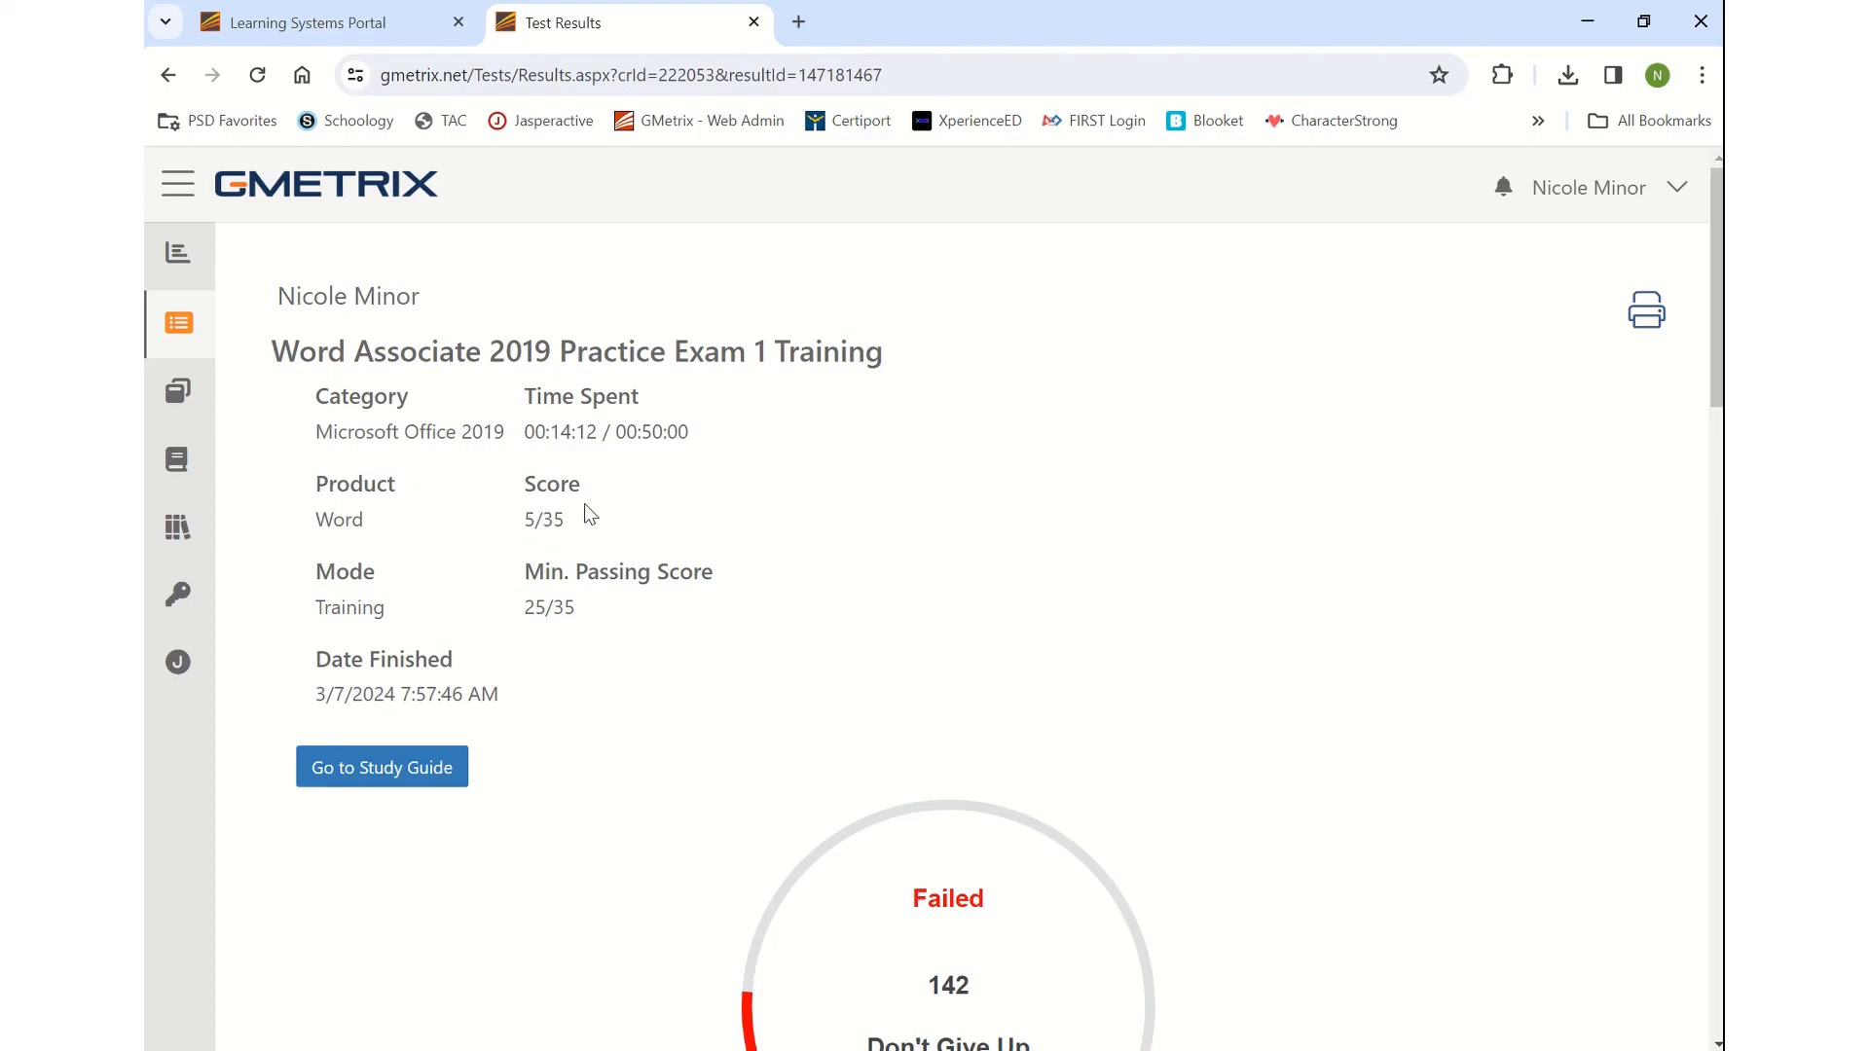
pyautogui.moveTo(836, 8)
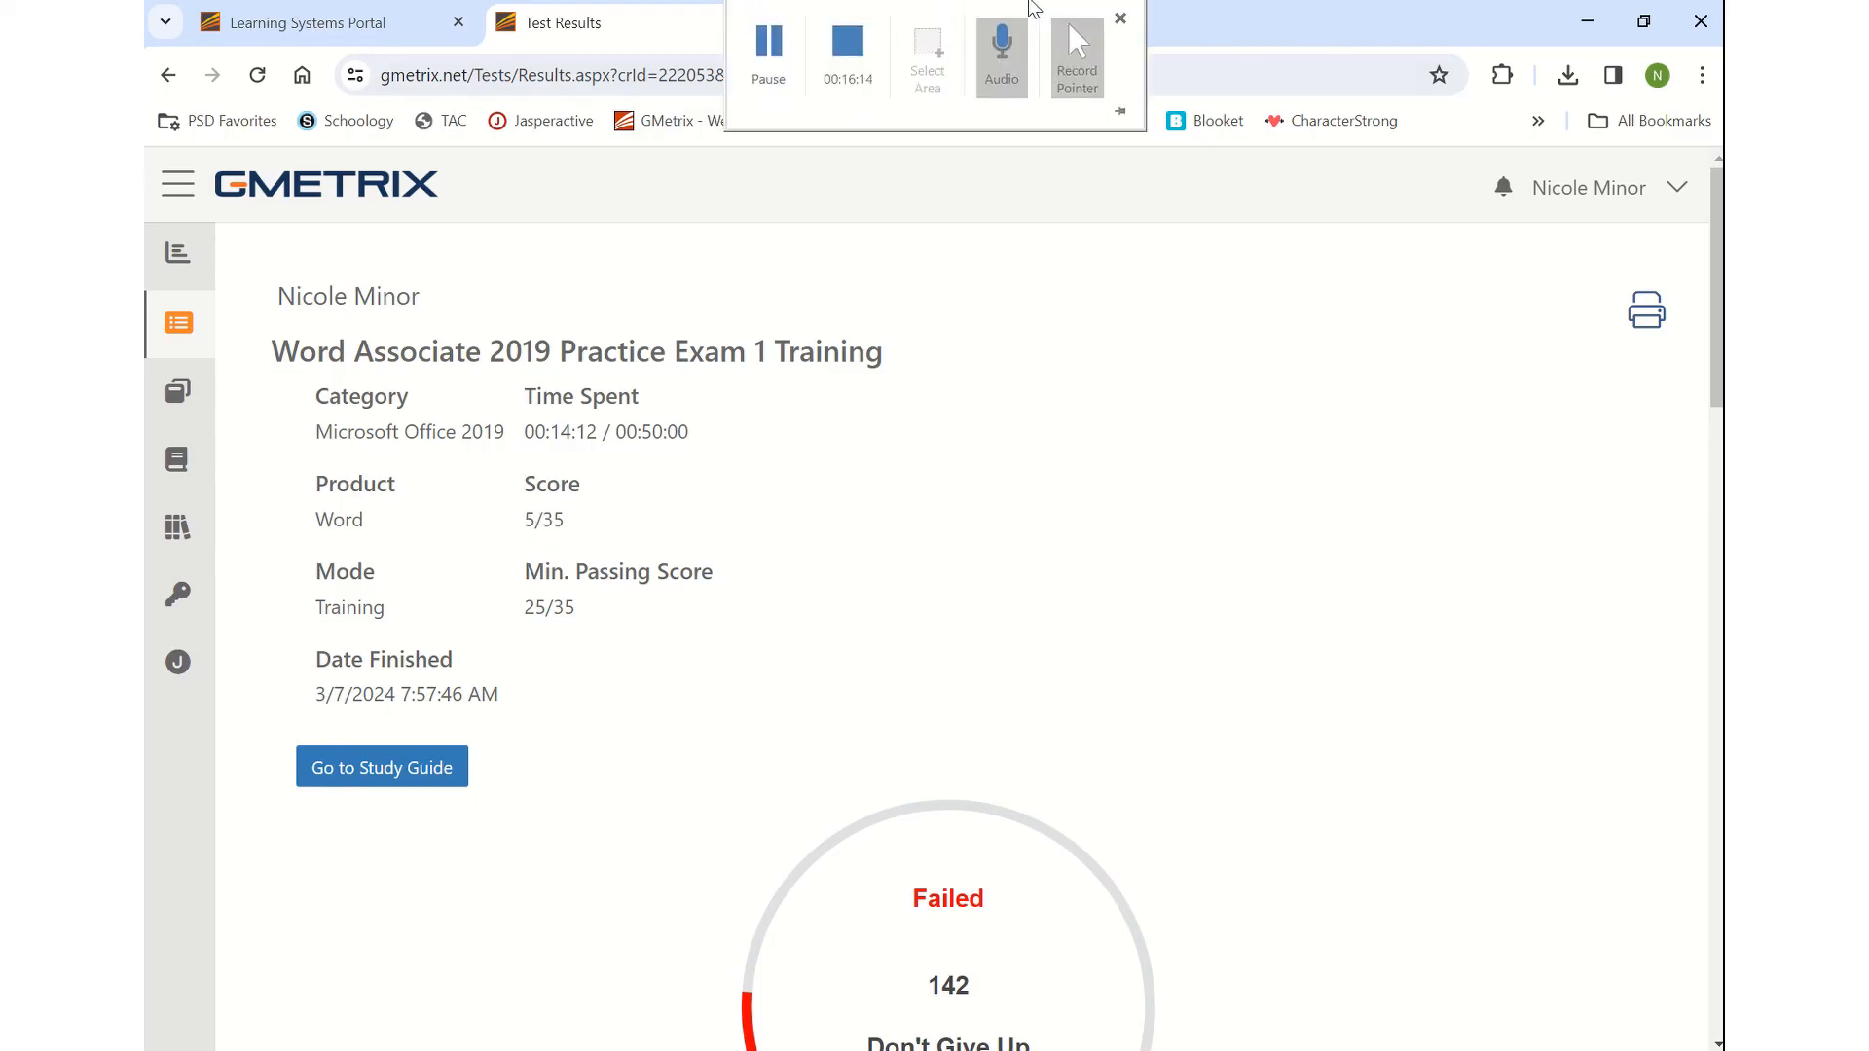